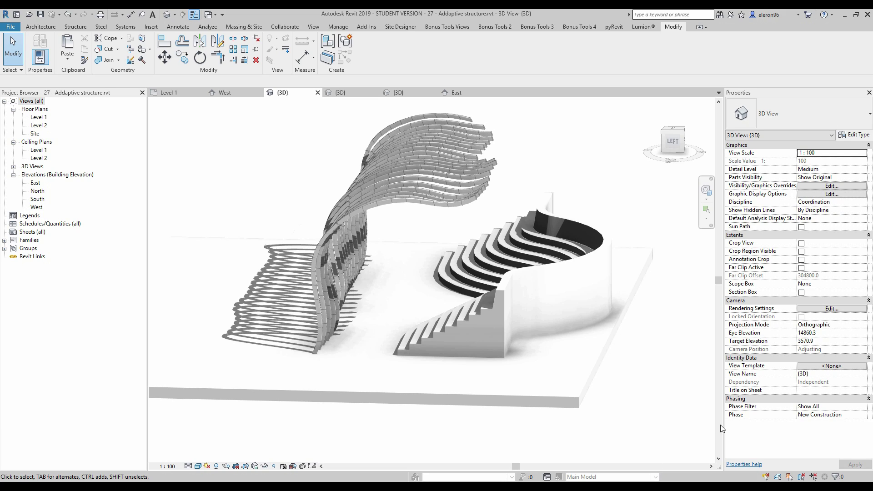
middle_click_drag(510, 235, 458, 233, "shift")
scroll(423, 235, "up", 5)
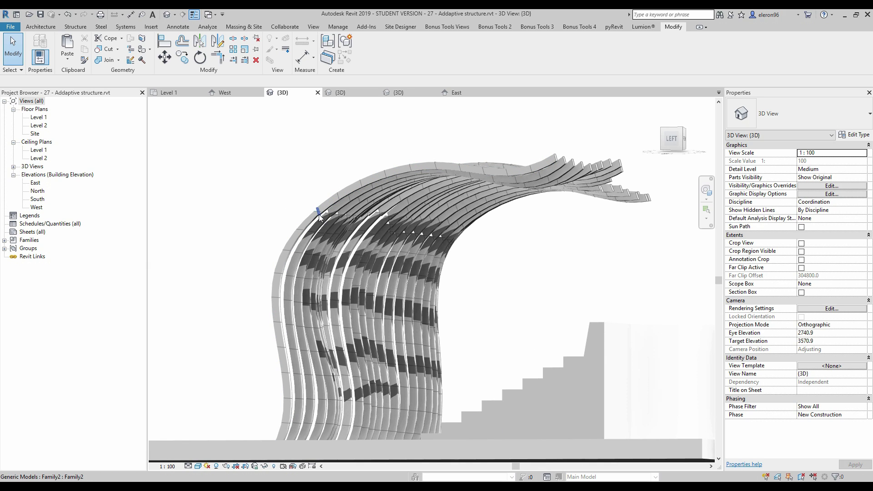
middle_click_drag(567, 275, 501, 265, "shift")
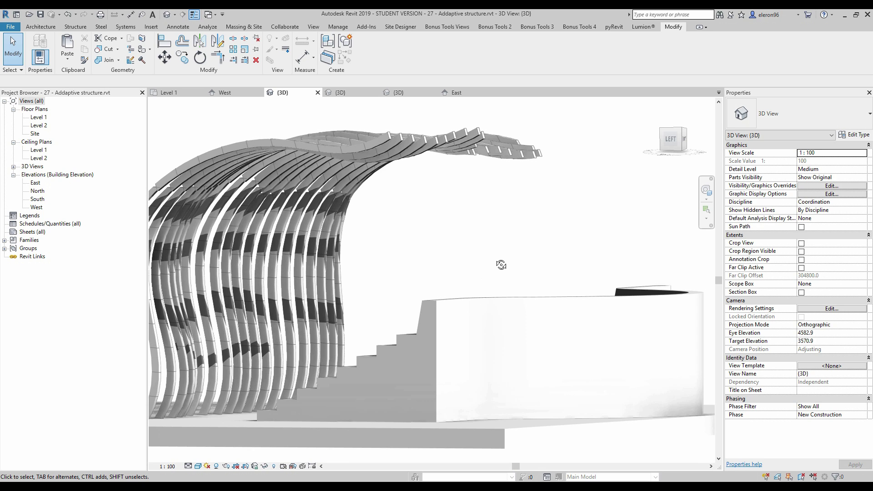
middle_click_drag(548, 229, 521, 275, "shift")
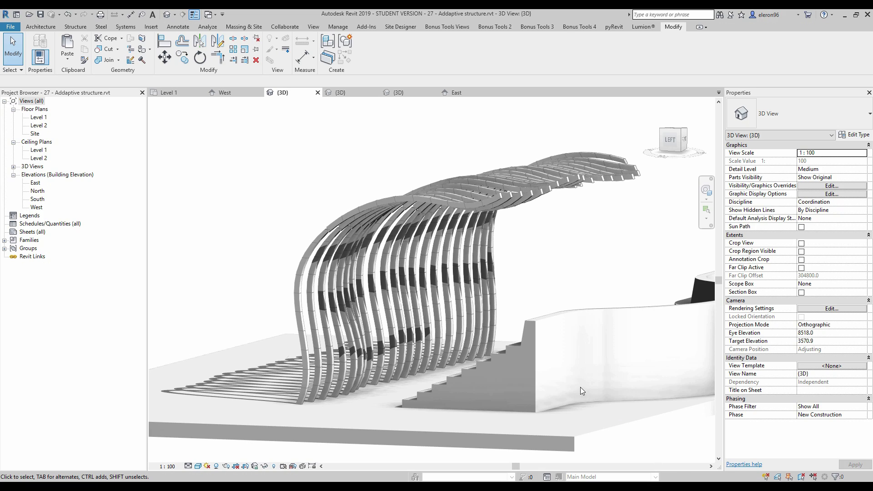
- Close the 27 - Addaptive structure project, and close Family3 and Family2 without saving changes
left_click(11, 37)
left_click(10, 26)
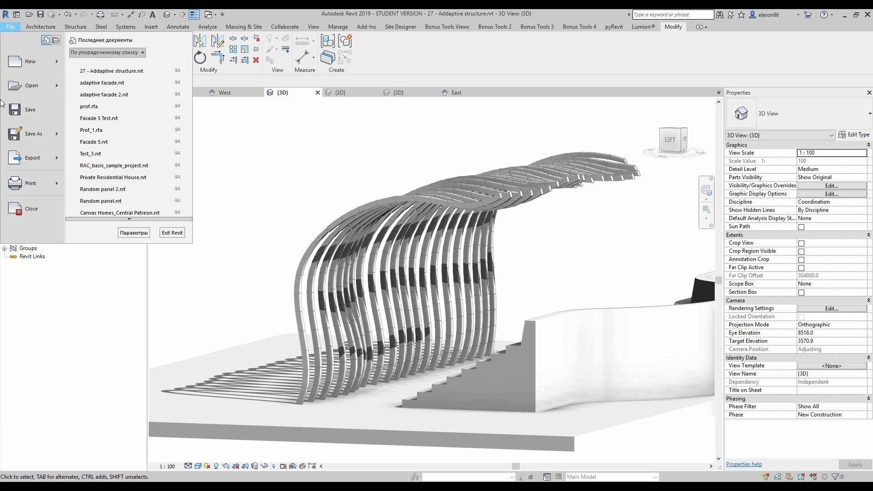
left_click(28, 212)
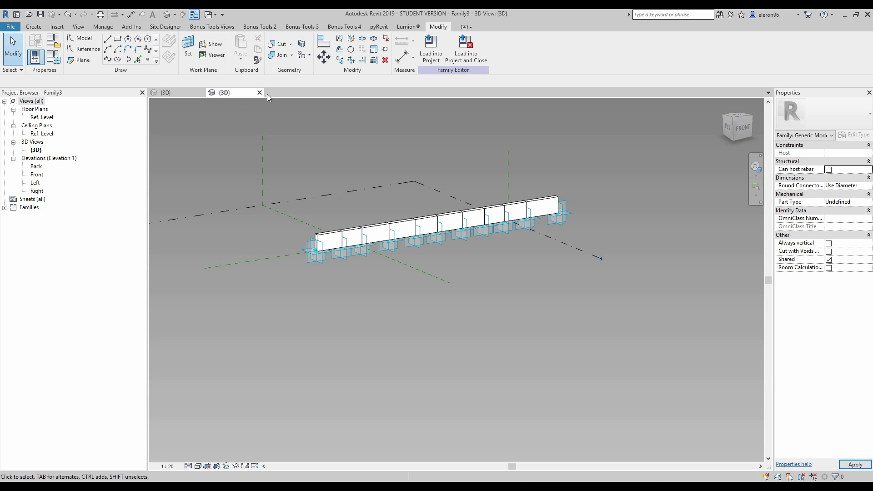
left_click(260, 93)
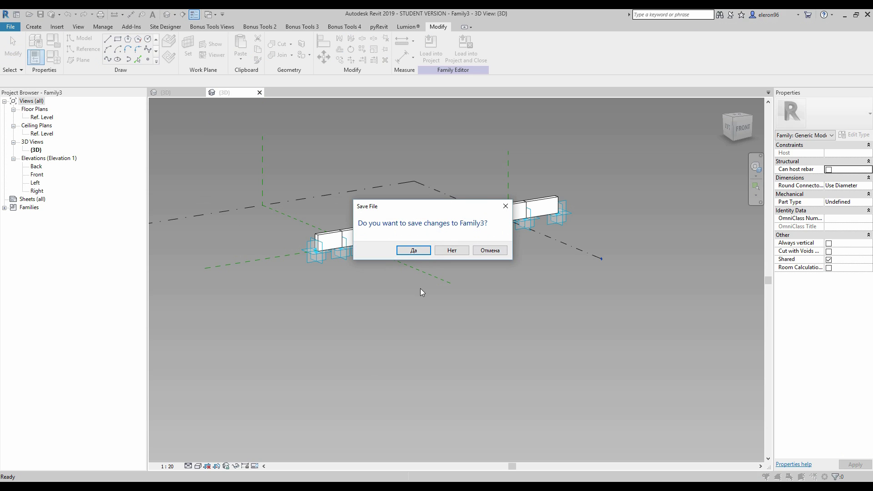
left_click(462, 251)
left_click(202, 92)
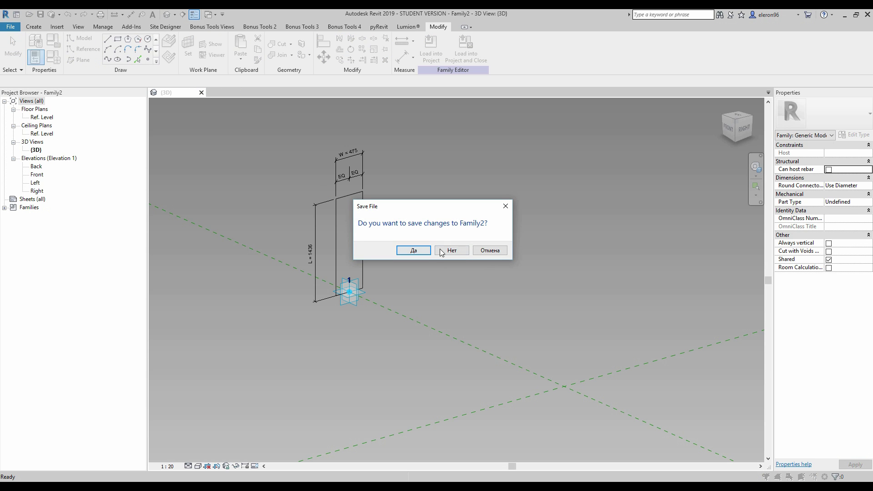
left_click(451, 251)
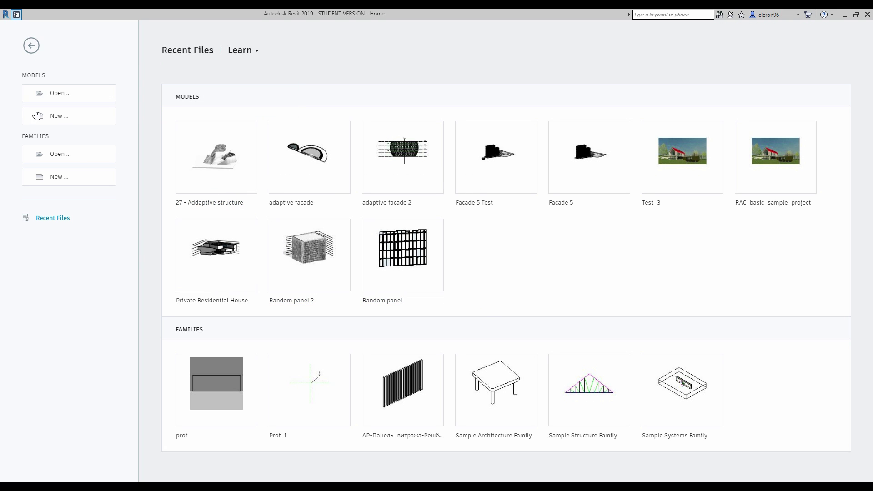
- Create a new family from the Metric Generic Model Adaptive.rft template
left_click(70, 180)
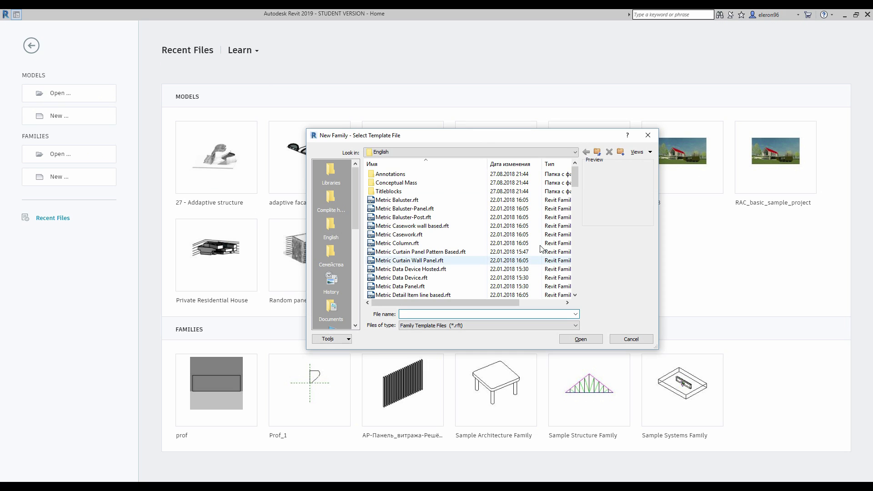
scroll(452, 200, "down", 3)
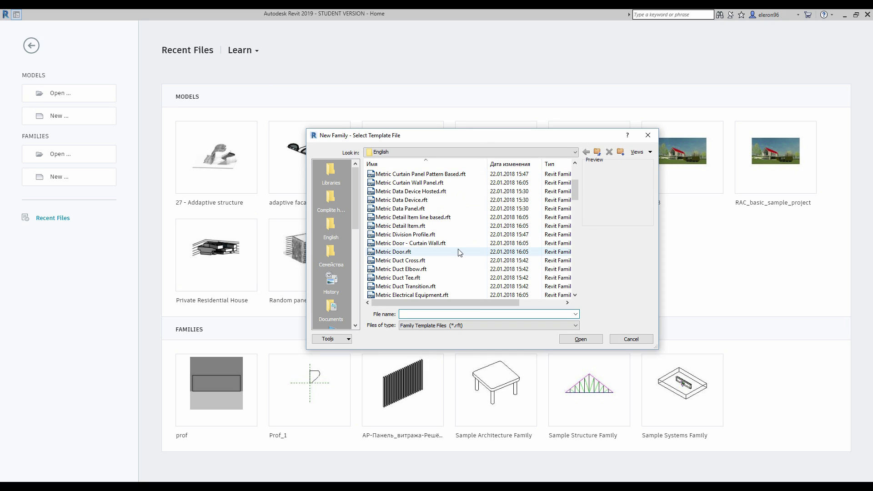
scroll(458, 254, "down", 3)
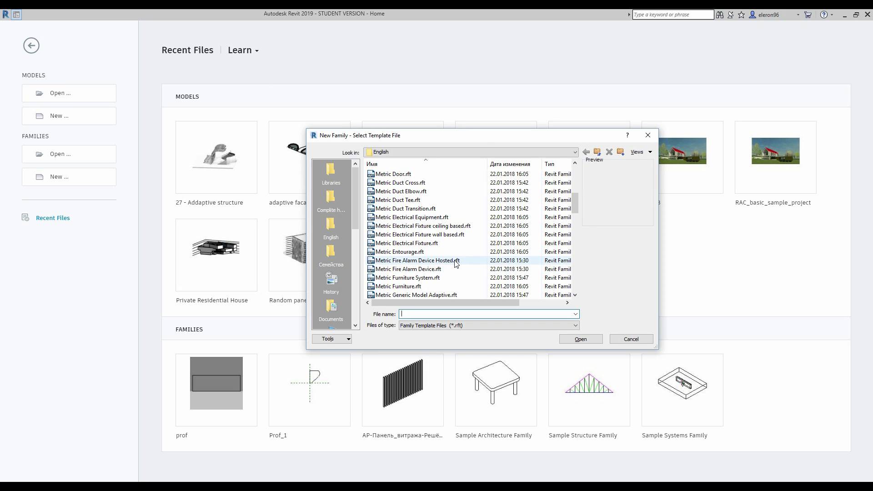
left_click(427, 295)
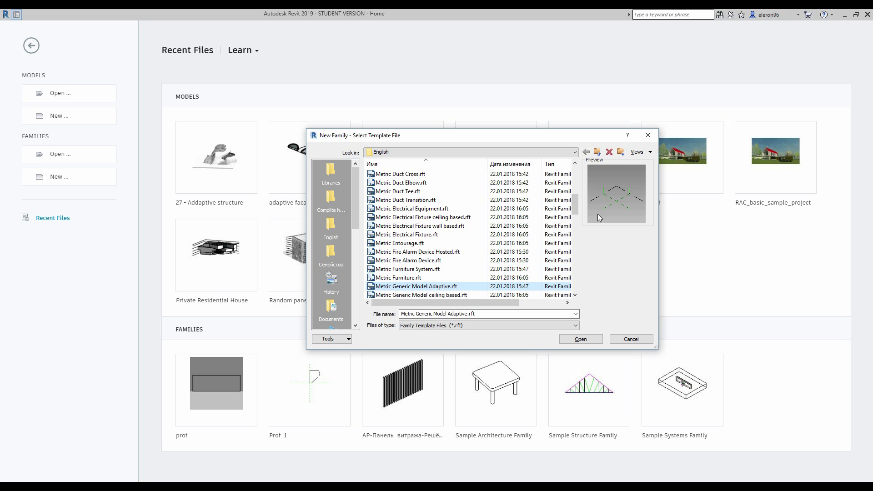
left_click(588, 341)
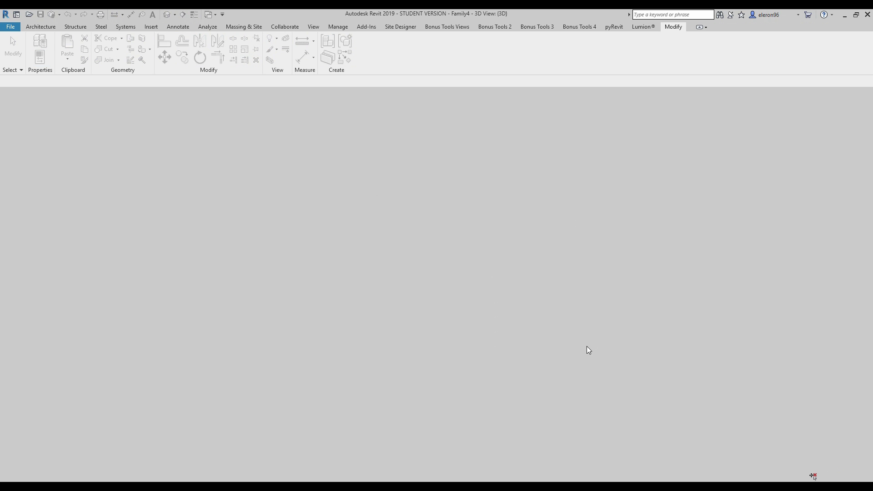
- Place a reference point at the intersection of the two reference planes on the reference level
scroll(455, 329, "up", 4)
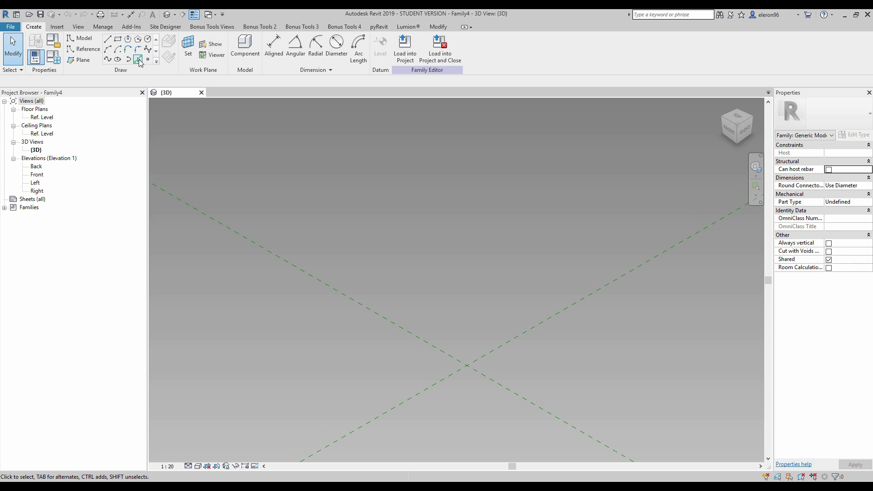
left_click(95, 51)
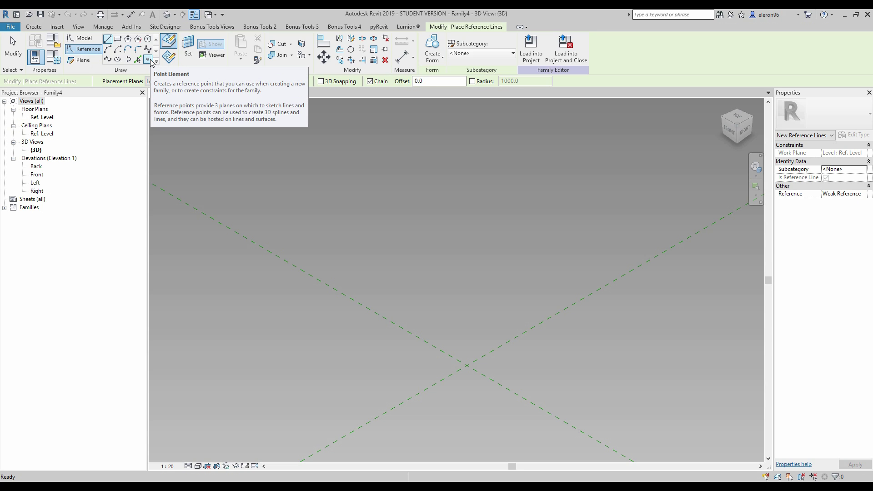
left_click(150, 61)
left_click(467, 365)
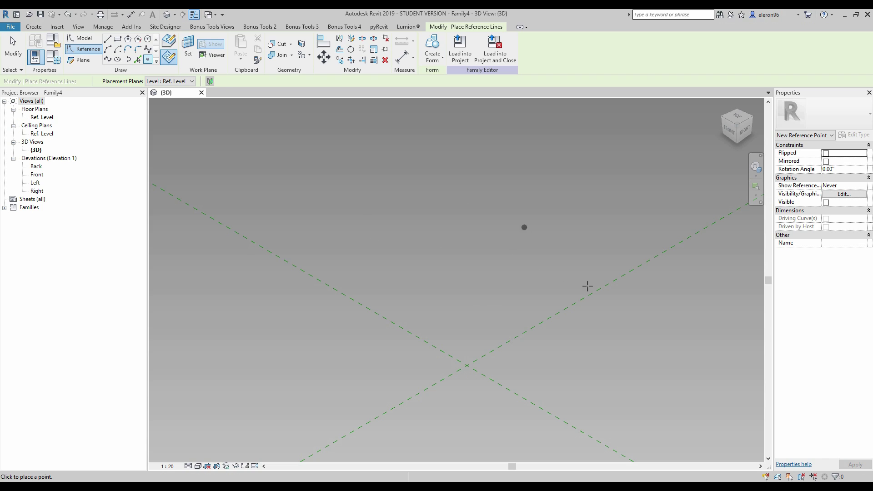
left_click(465, 364)
middle_click_drag(506, 379, 450, 337)
key("Escape")
- Make the reference point at the origin adaptive
left_click_drag(356, 221, 481, 389)
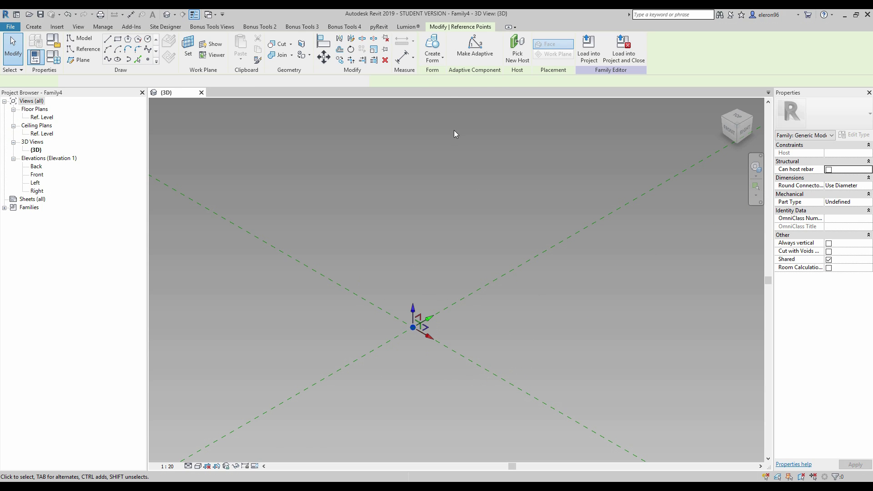
left_click(482, 56)
left_click(458, 256)
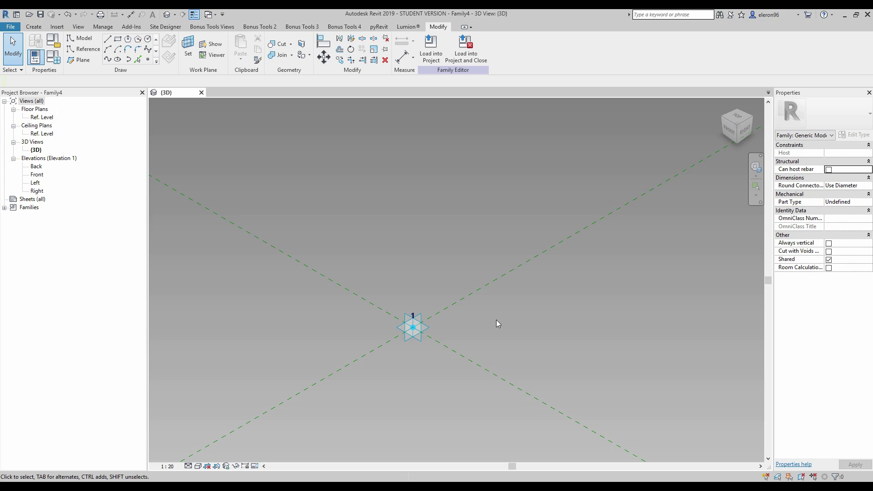
- Set a vertical plane of the adaptive point as the work plane for a model-line rectangle
scroll(443, 350, "up", 4)
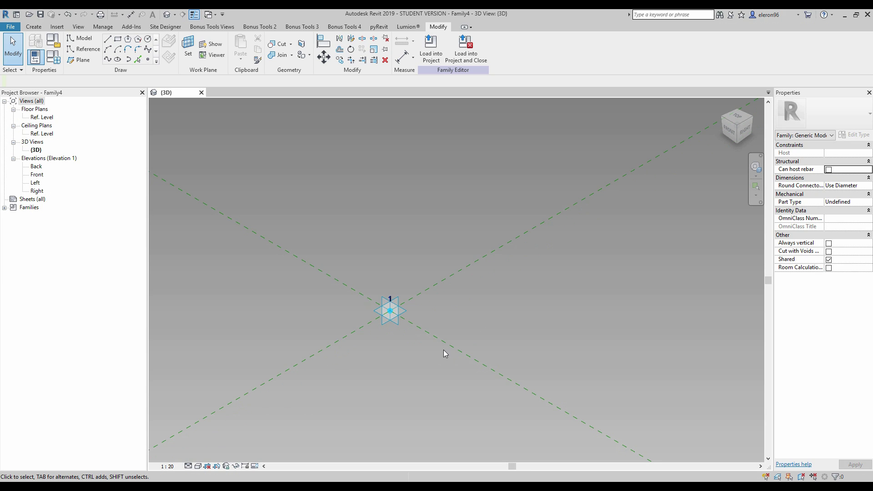
left_click(86, 39)
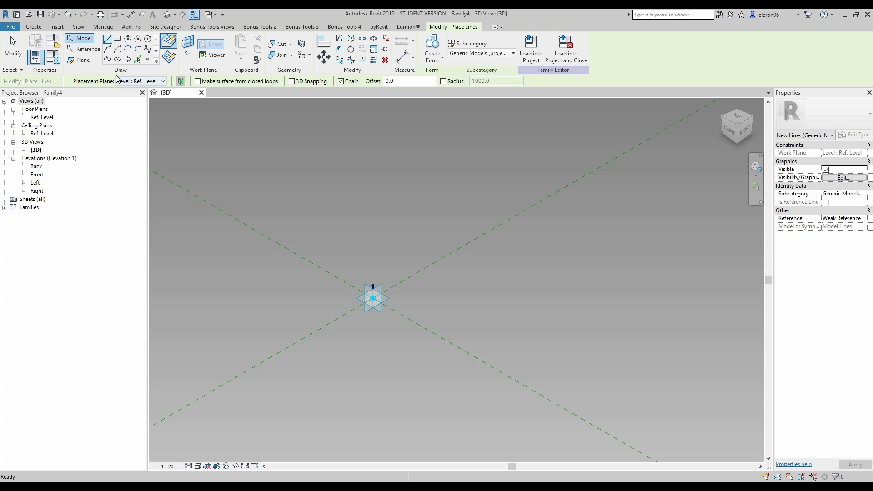
left_click(118, 39)
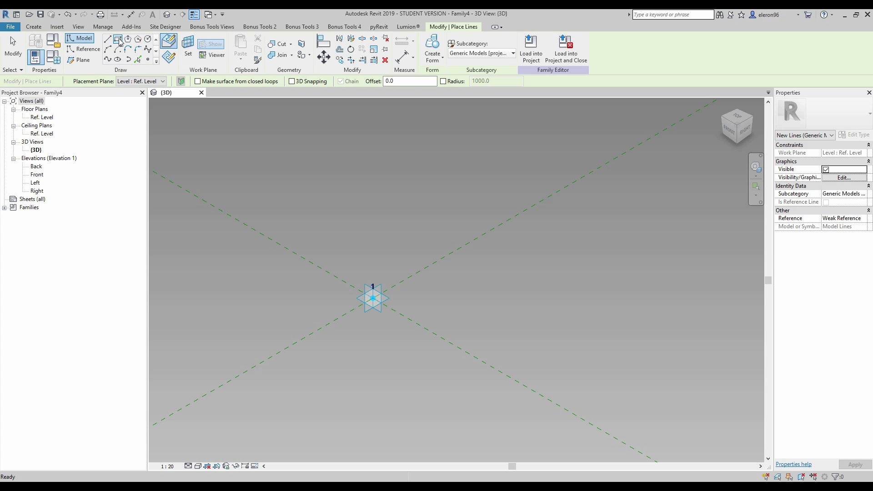
left_click(188, 53)
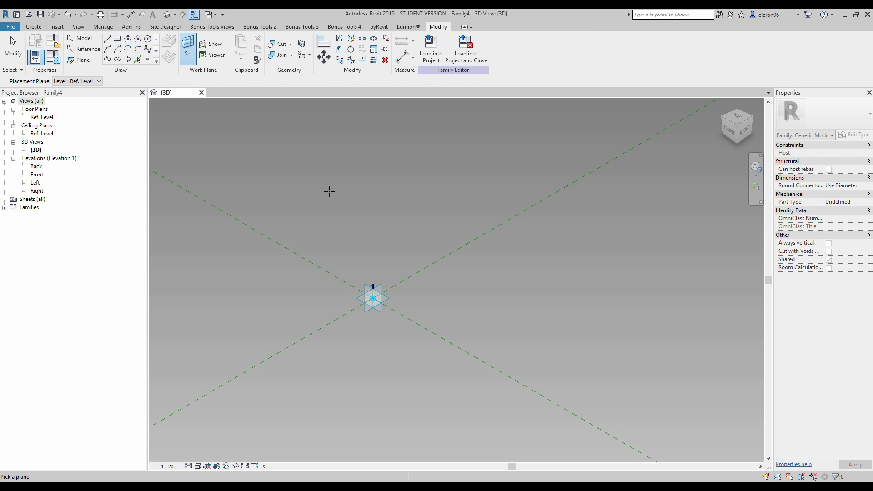
left_click(381, 283)
- Draw an upright model-line rectangle about 240 mm wide just above the adaptive point, on the point's vertical plane
middle_click_drag(425, 283, 432, 245, "shift")
middle_click_drag(422, 338, 422, 340, "shift")
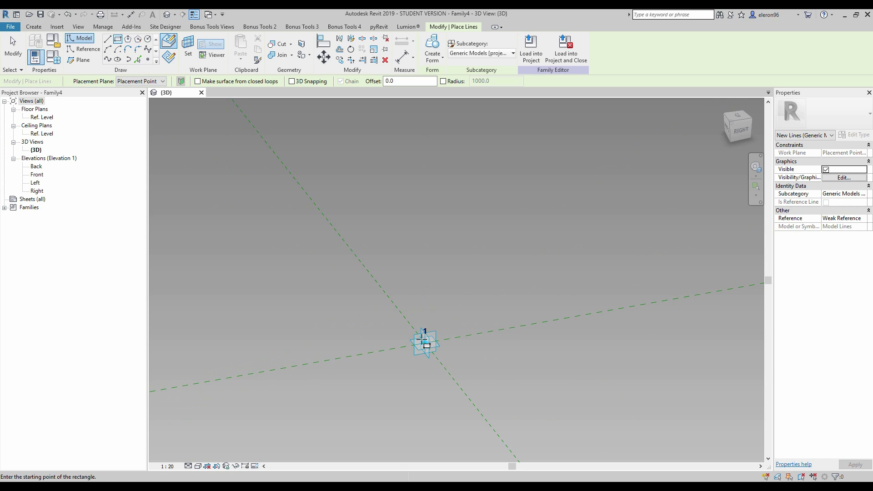
left_click(387, 315)
left_click(458, 117)
scroll(366, 275, "down", 2)
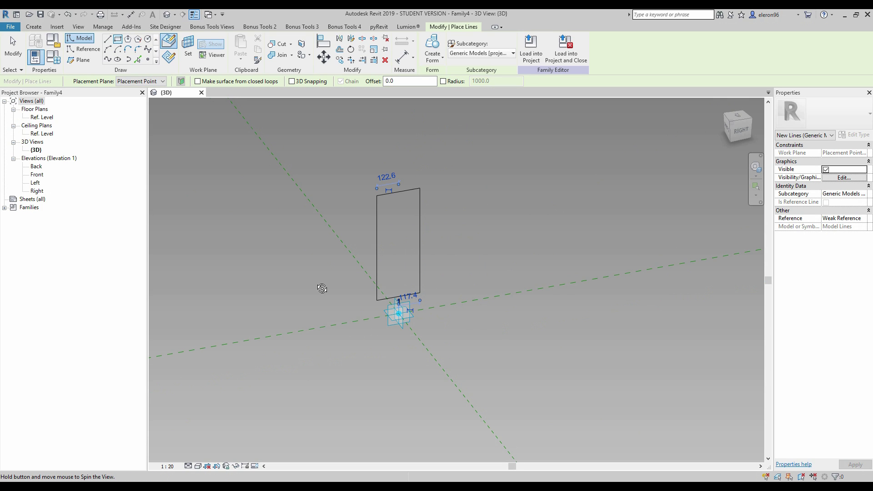
middle_click_drag(325, 288, 302, 261, "shift")
key("Escape")
key("Escape")
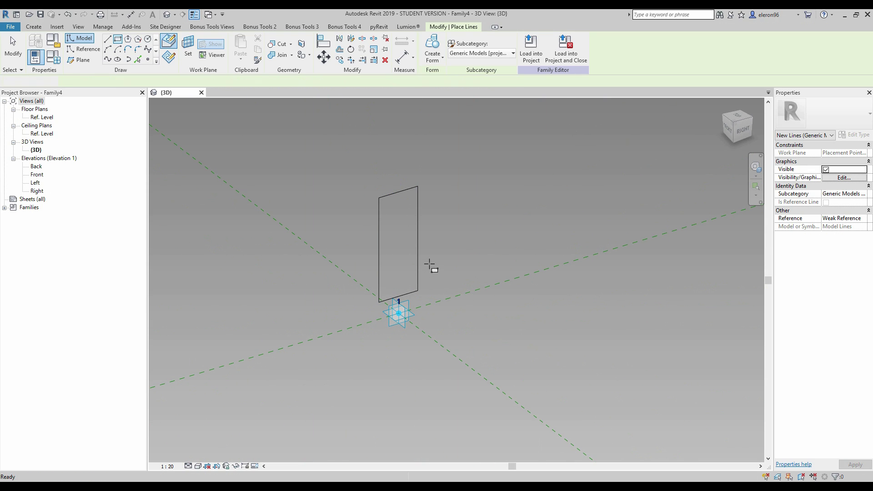
- Align the rectangle's bottom edge with the horizontal plane of the adaptive point
key("a")
key("l")
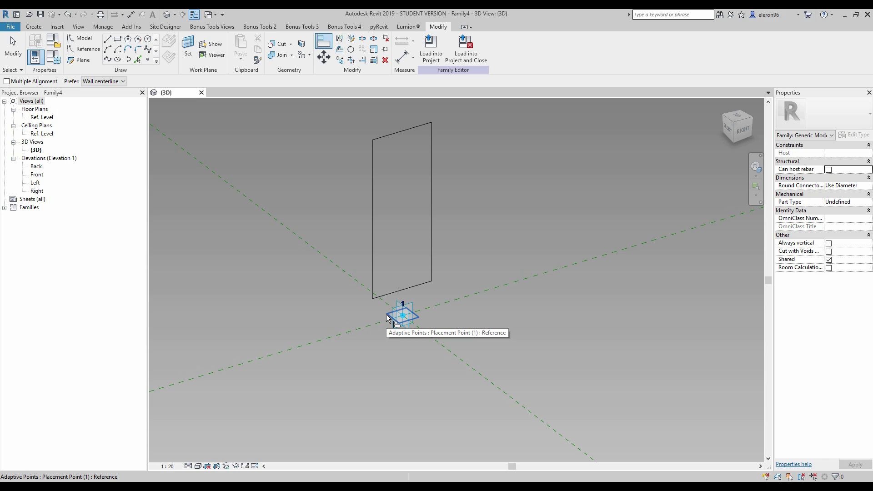
left_click(386, 315)
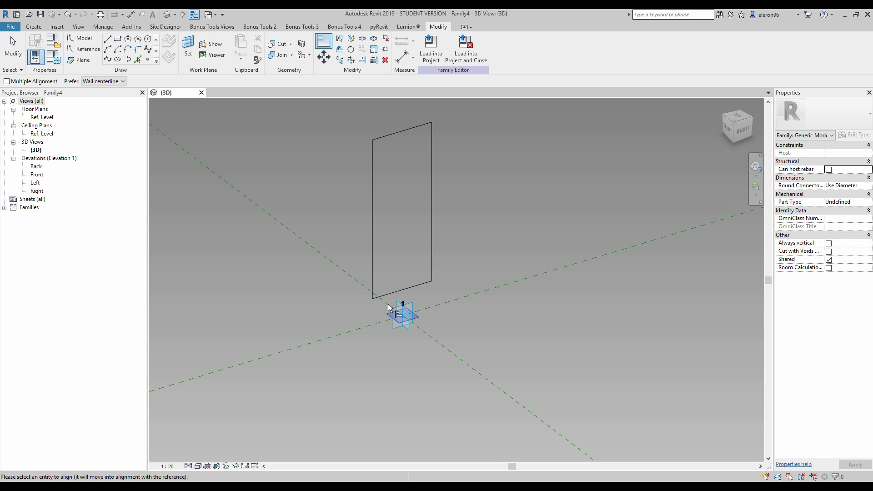
left_click(390, 295)
left_click(389, 334)
key("Escape")
key("Escape")
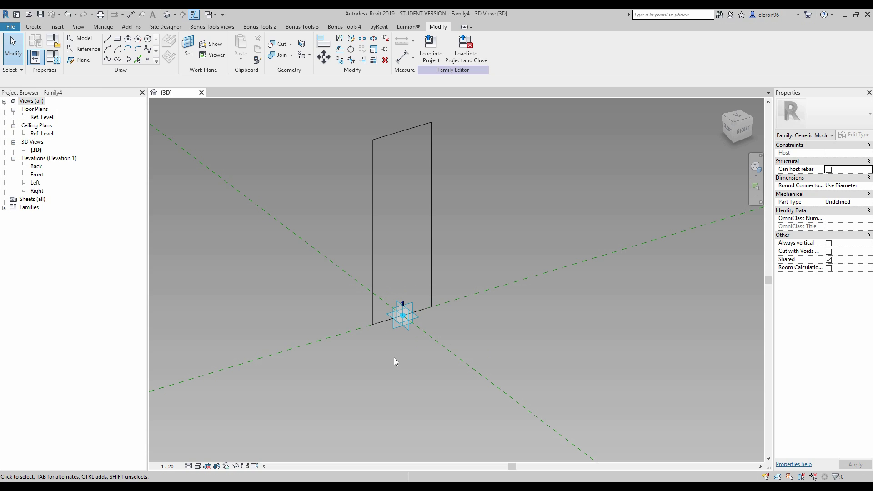
- Dimension the height from the adaptive point's horizontal plane to the rectangle's top edge
key("d")
key("i")
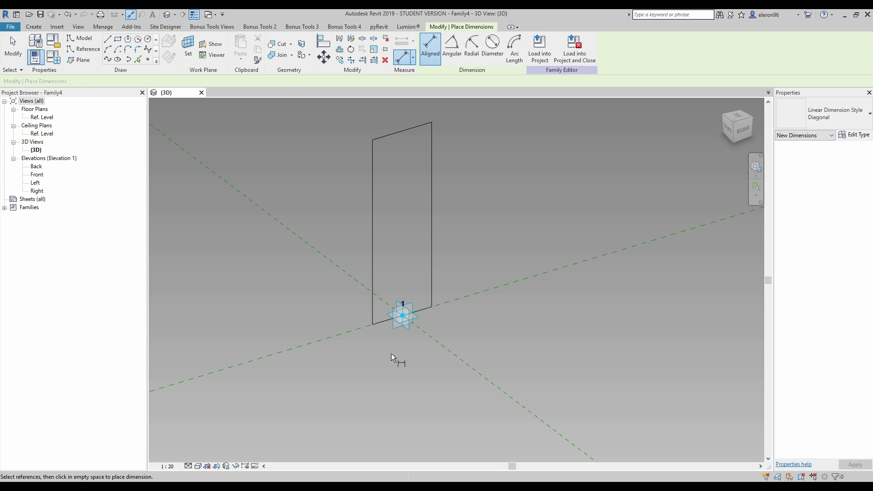
left_click(390, 313)
left_click(373, 141)
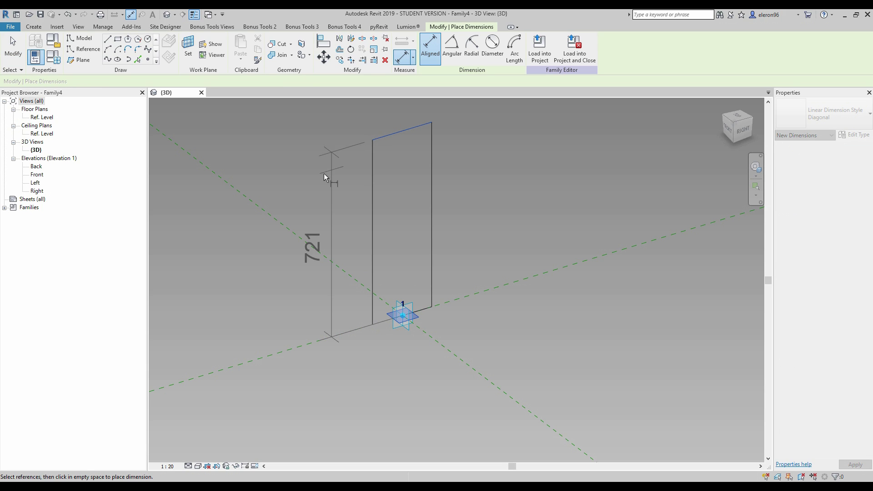
left_click(347, 223)
- Dimension the rectangle's left edge, centre reference plane and right edge in one string and make the segments equal
middle_click_drag(347, 223, 328, 314)
left_click(352, 291)
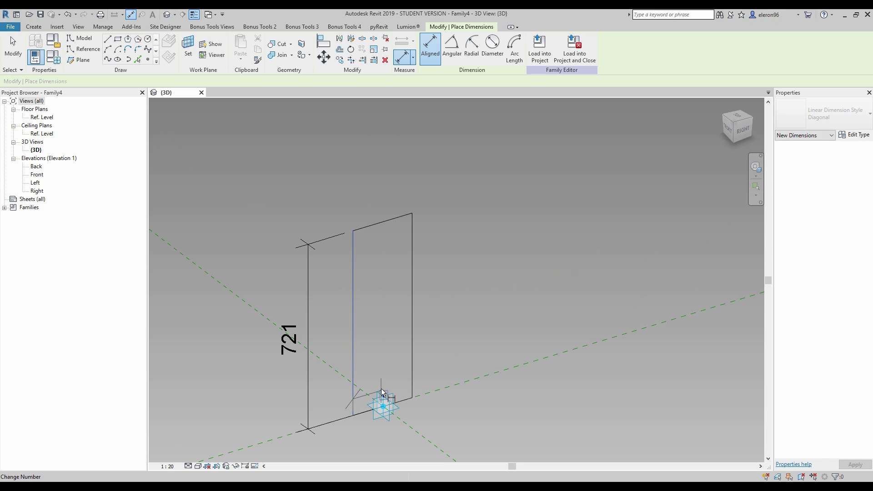
left_click(366, 391)
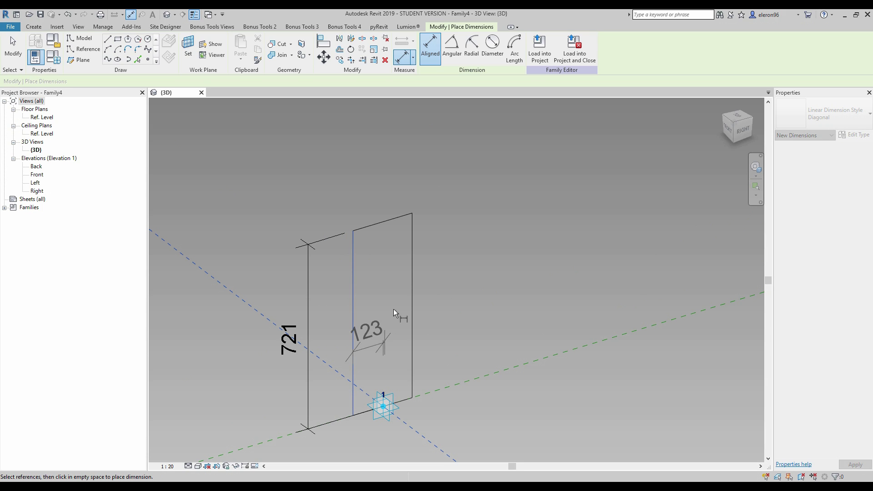
left_click(413, 269)
left_click(411, 163)
left_click(383, 105)
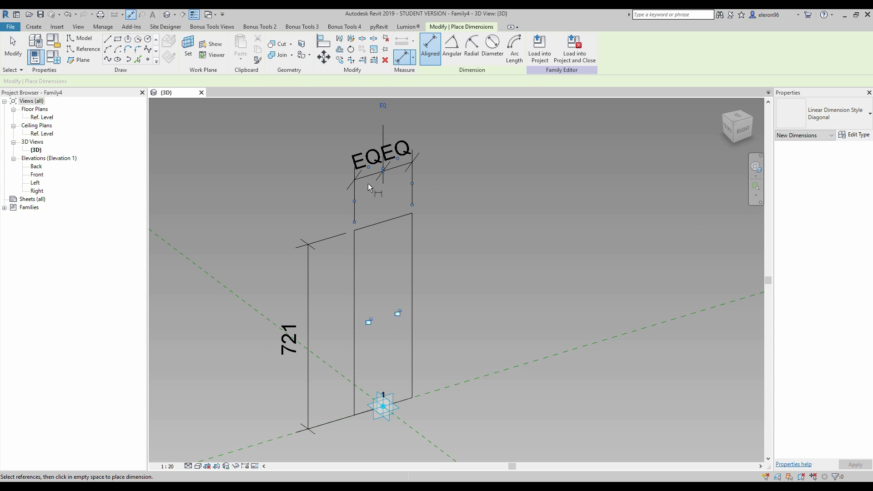
- Dimension the rectangle's overall width between its two vertical edges, above the shape
left_click(354, 262)
left_click(412, 244)
scroll(413, 241, "down", 2)
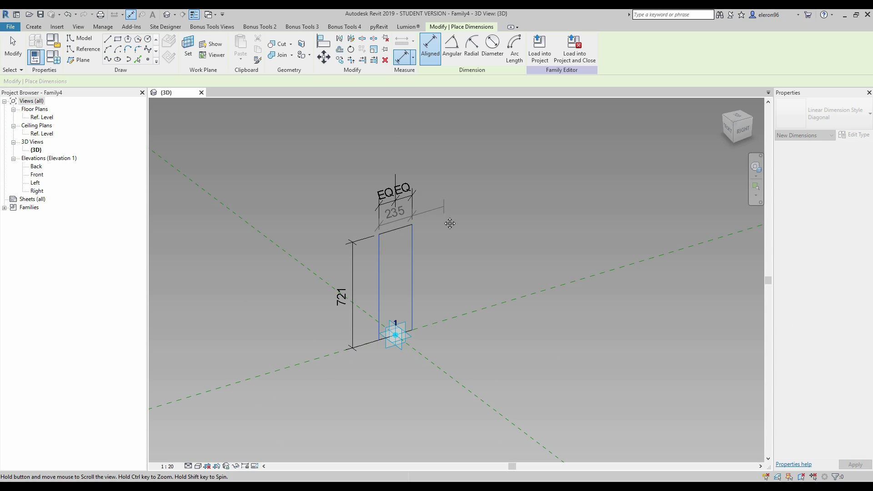
left_click(425, 183)
key("Escape")
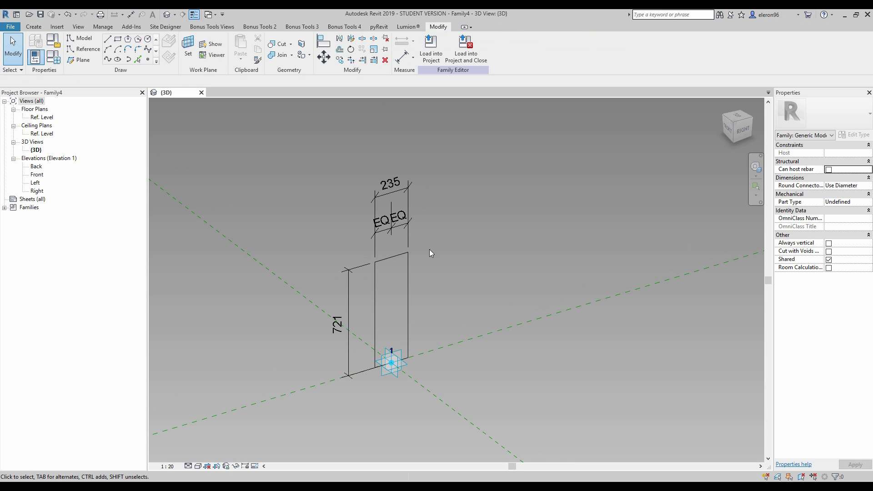
- Label the rectangle's overall width dimension with a new instance parameter named W
middle_click_drag(402, 239, 405, 230)
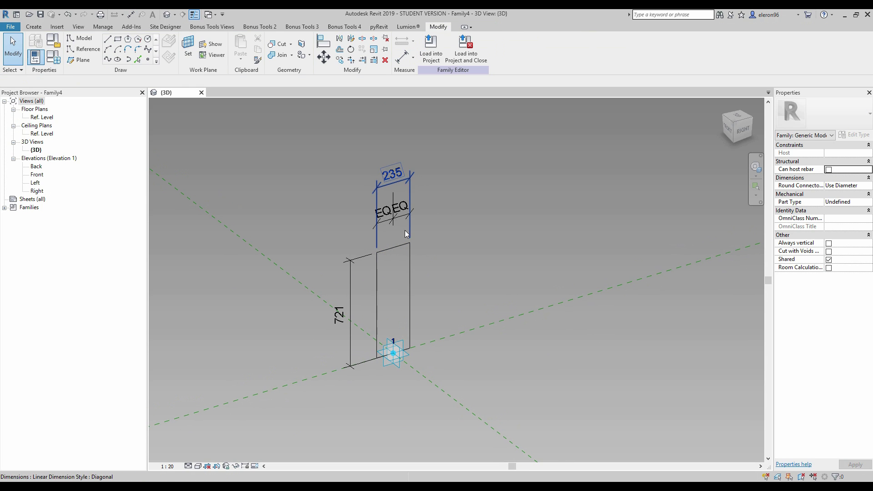
left_click(410, 185)
left_click(517, 47)
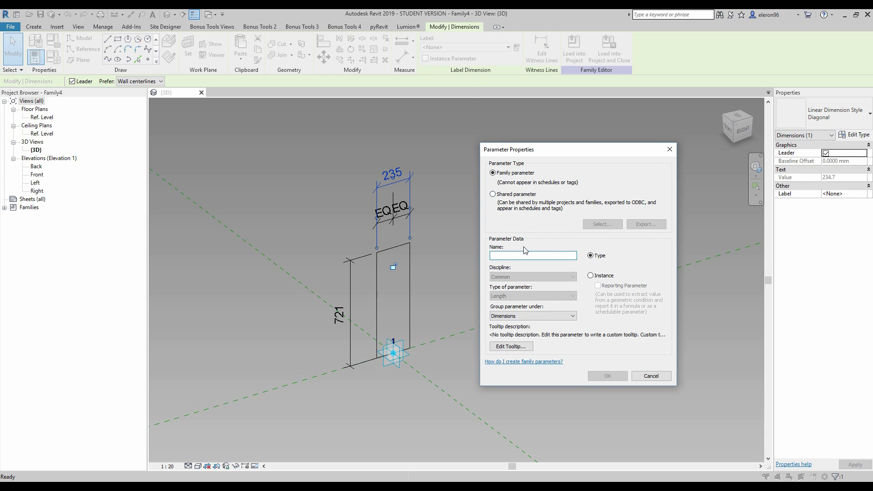
type("W")
left_click(591, 276)
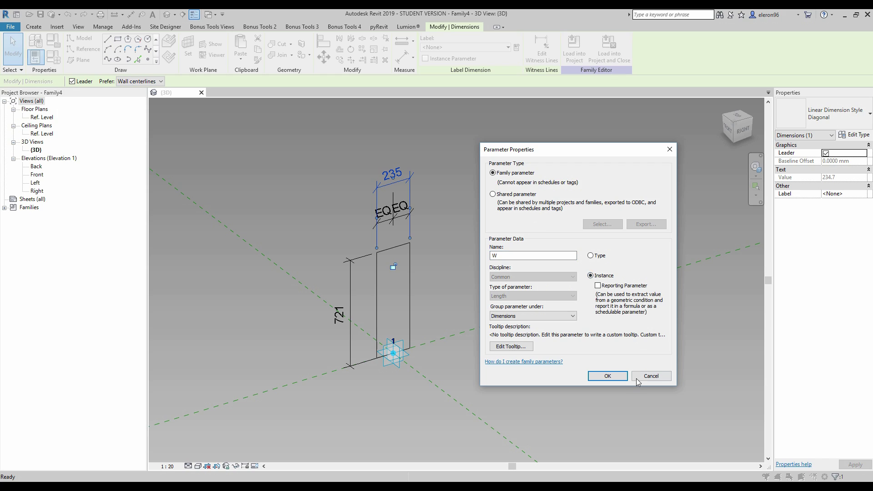
left_click(610, 377)
left_click(505, 378)
- Label the rectangle's height dimension with a new instance parameter named L
left_click(358, 265)
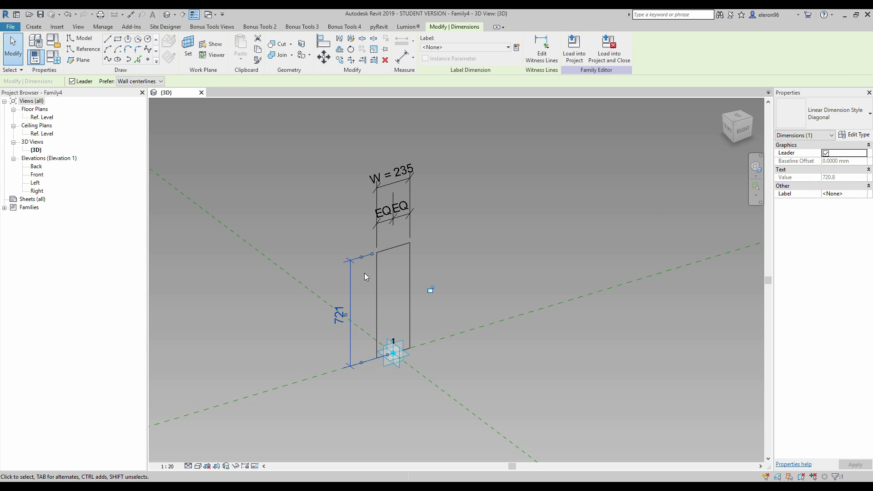
left_click(516, 47)
type("L")
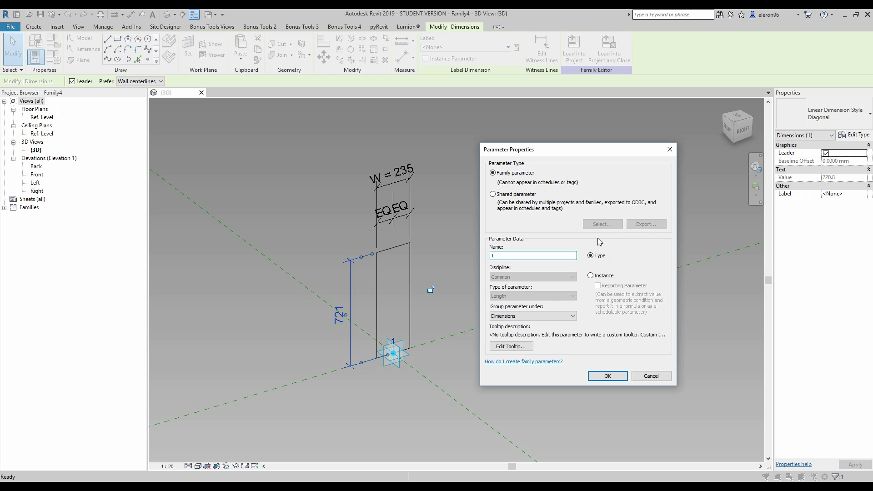
left_click(613, 279)
left_click(610, 376)
left_click(588, 360)
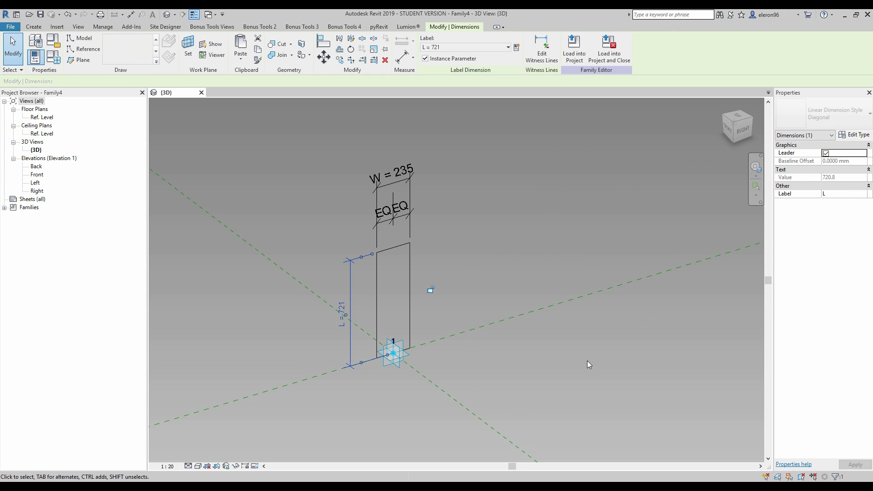
- Save the family as A_Profile_R in the 27 - Addaptive structure folder
scroll(590, 359, "down", 2)
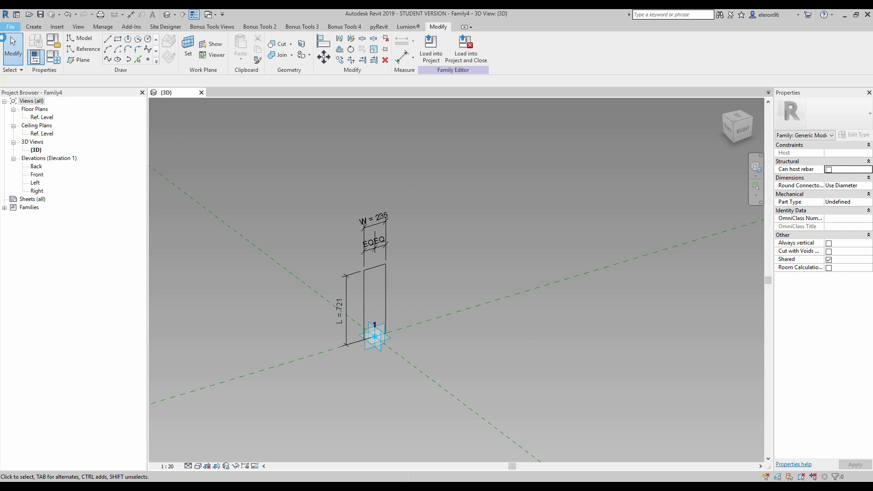
left_click(10, 27)
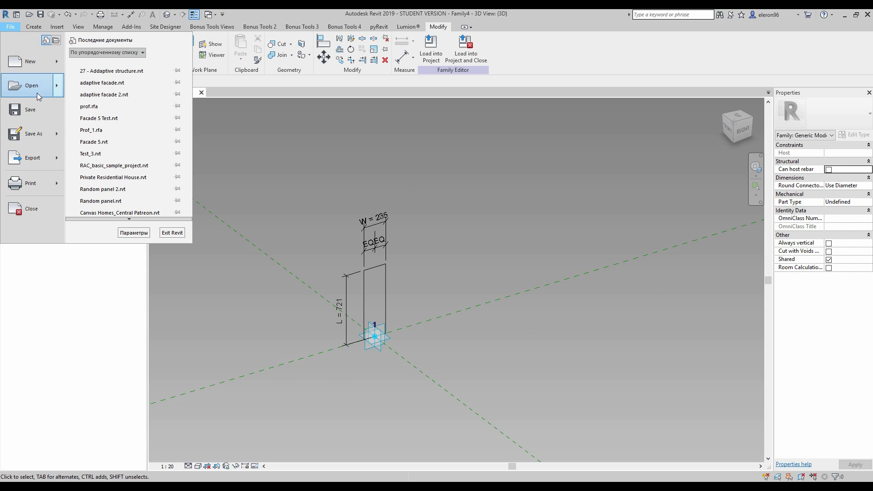
left_click(116, 95)
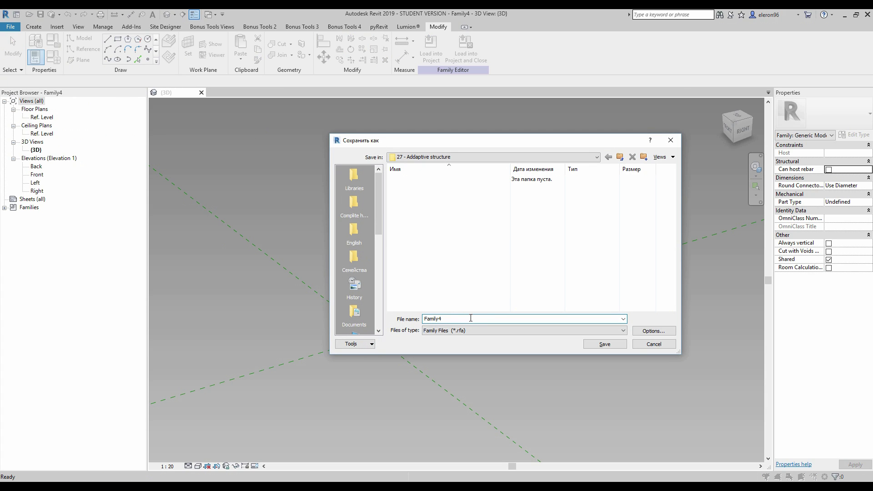
type("P")
type("_Pr")
type("ofile")
type("_")
type("R")
left_click(612, 344)
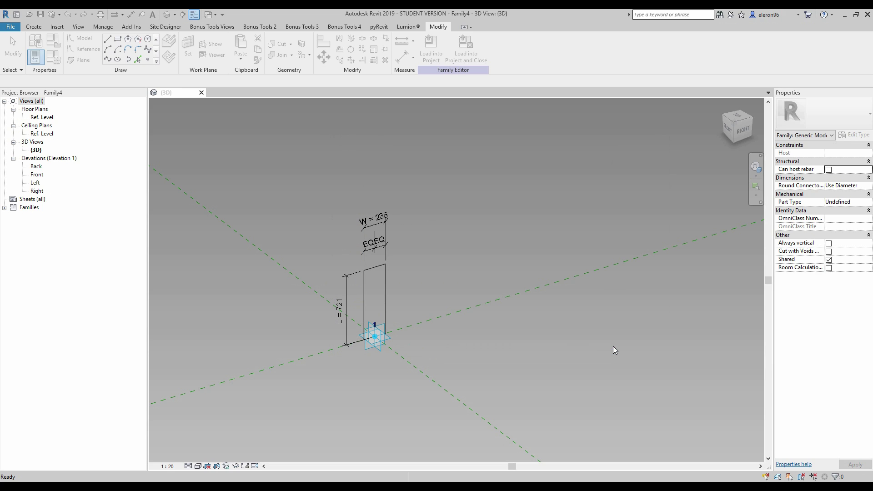
- Create a new family from the Metric Generic Model Adaptive.rft template
left_click(10, 26)
mouse_move(58, 64)
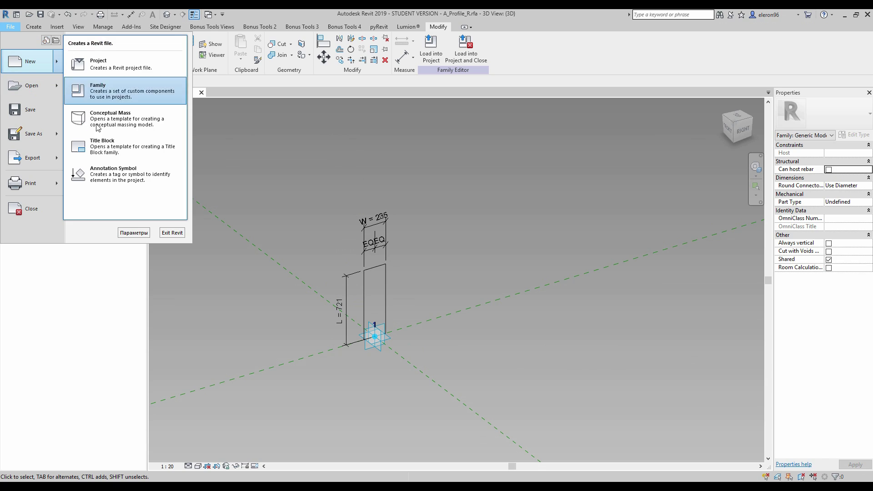
left_click(130, 98)
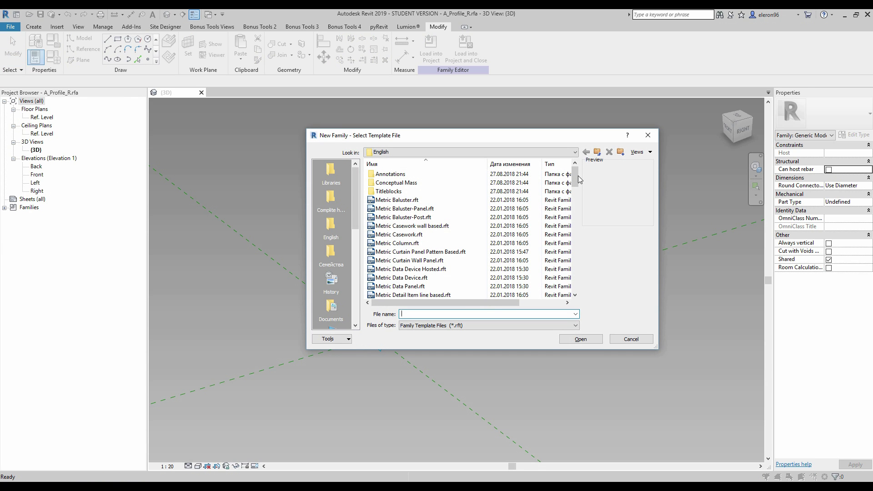
left_click_drag(576, 178, 575, 201)
scroll(427, 280, "down", 2)
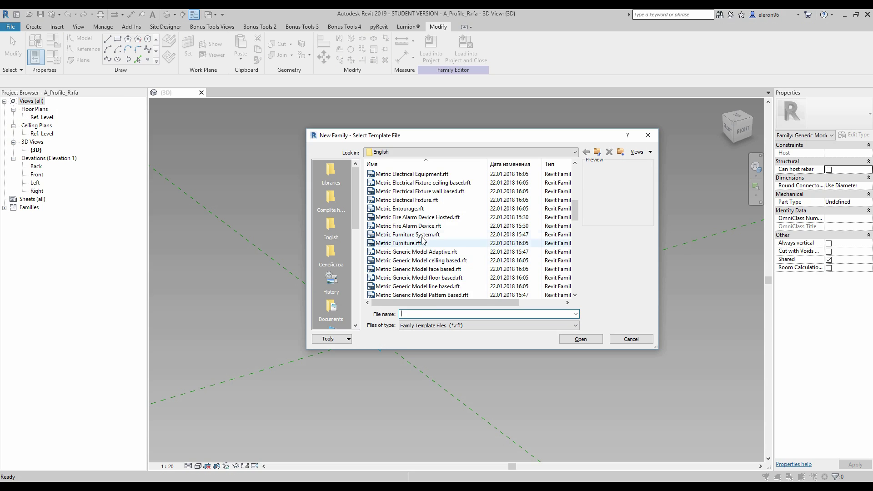
left_click(425, 252)
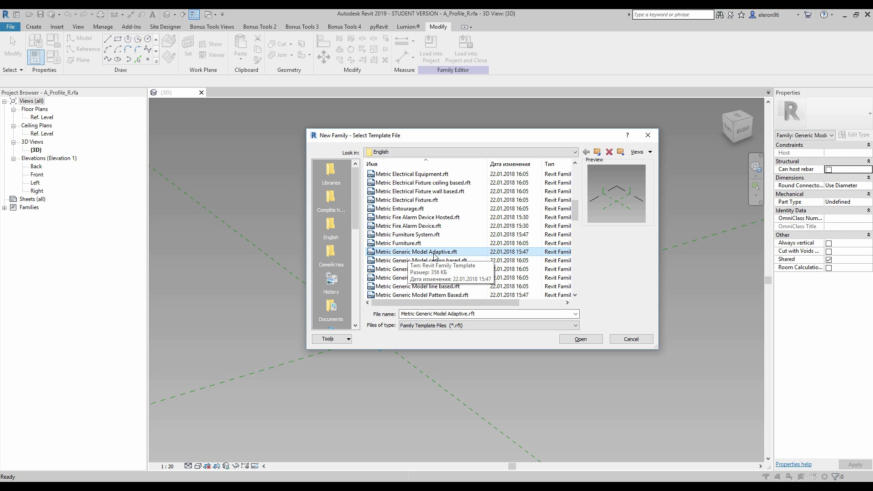
left_click(581, 339)
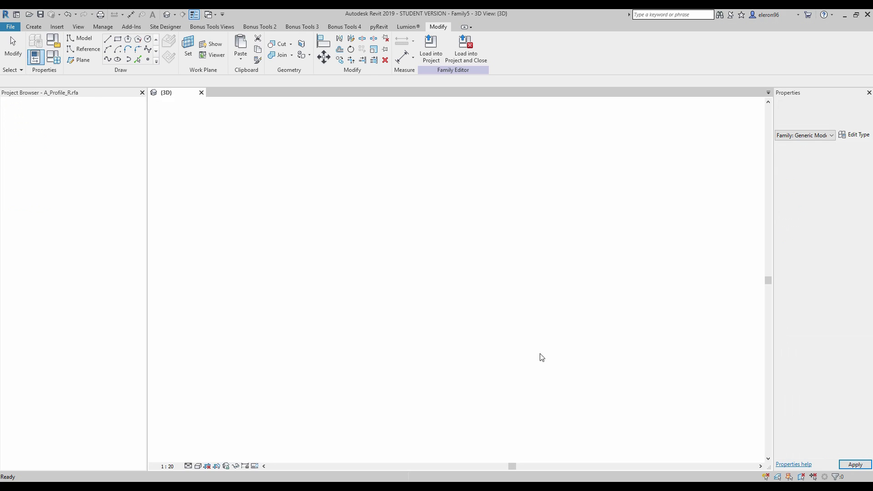
- Place a reference point on one of the centre reference planes, away from their intersection, and make it adaptive
scroll(454, 323, "up", 3)
middle_click_drag(427, 318, 387, 282)
left_click(148, 59)
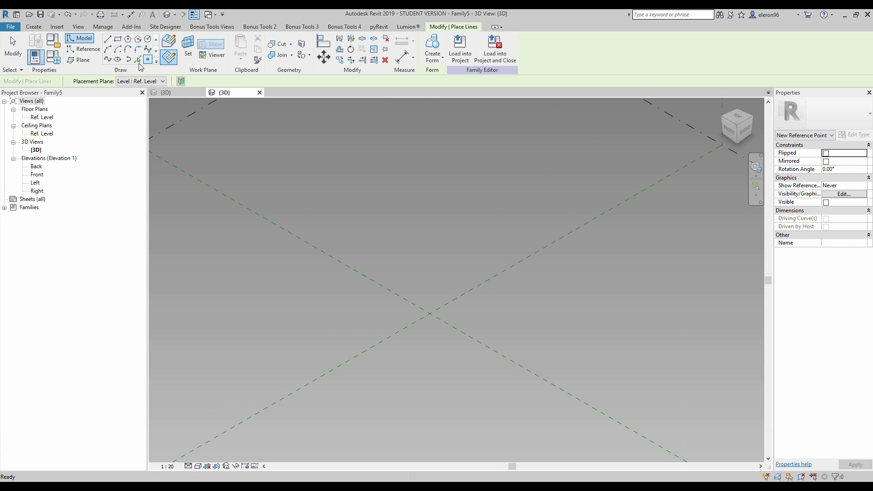
left_click(83, 48)
left_click(412, 256)
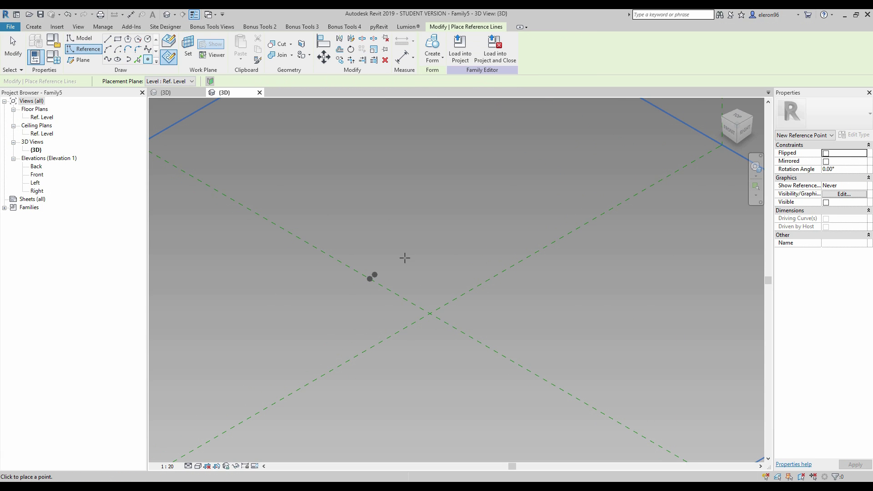
key("Escape")
left_click_drag(351, 237, 384, 304)
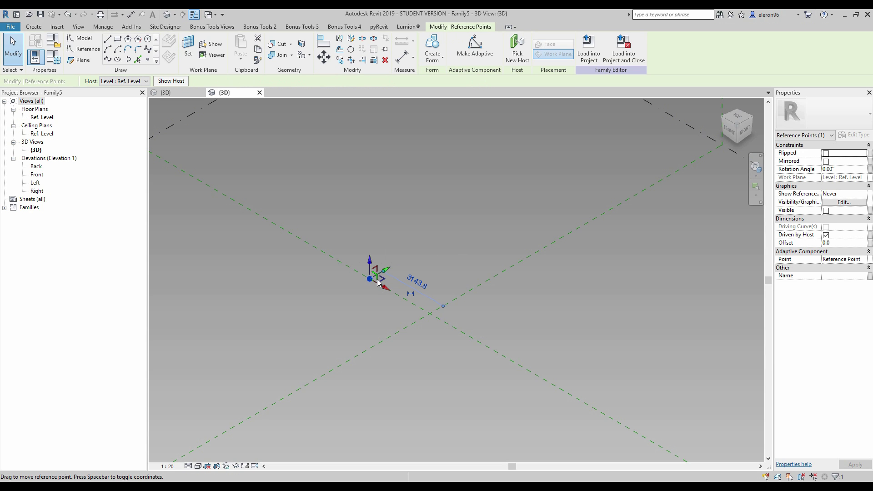
left_click(470, 53)
left_click(432, 250)
middle_click_drag(427, 293, 419, 284)
scroll(356, 293, "up", 2)
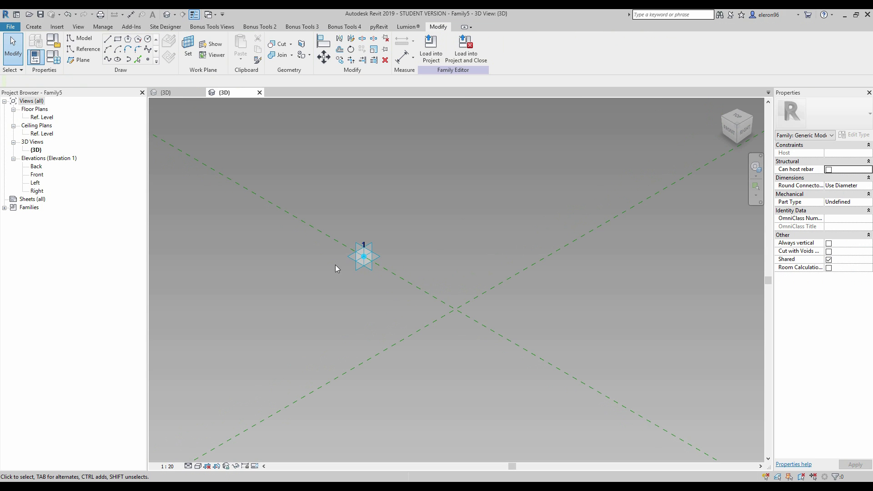
- Load the A_Profile_R family into the new adaptive family and place one instance on adaptive point 1
left_click(163, 93)
left_click(421, 63)
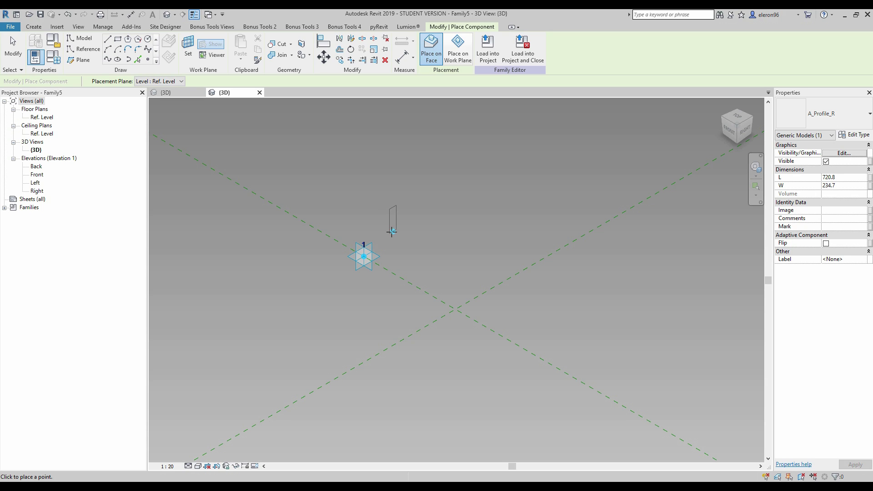
scroll(386, 233, "up", 4)
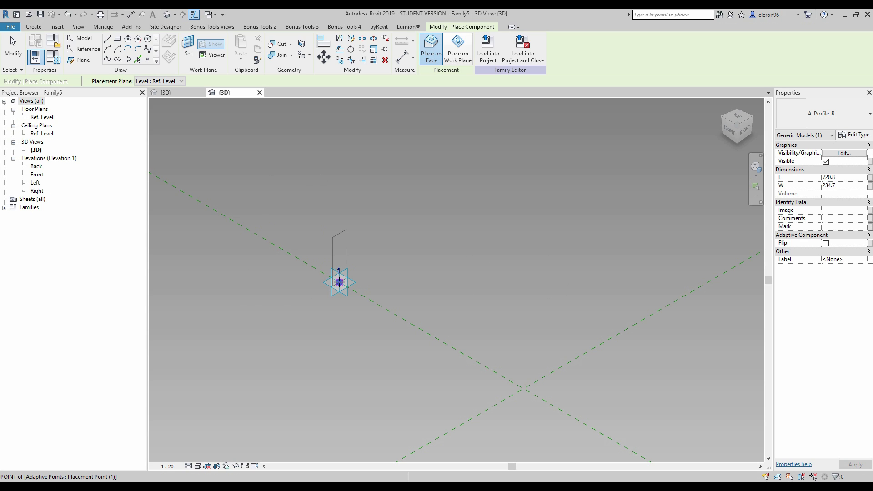
left_click(339, 282)
key("Escape")
key("Escape")
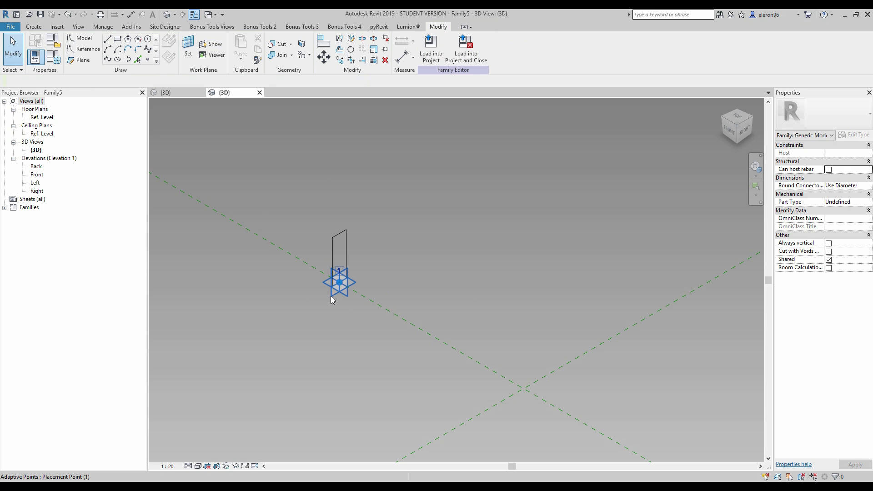
- Move the adaptive point vertically to test whether the hosted profile follows it
left_click(332, 294)
left_click_drag(338, 276, 348, 245)
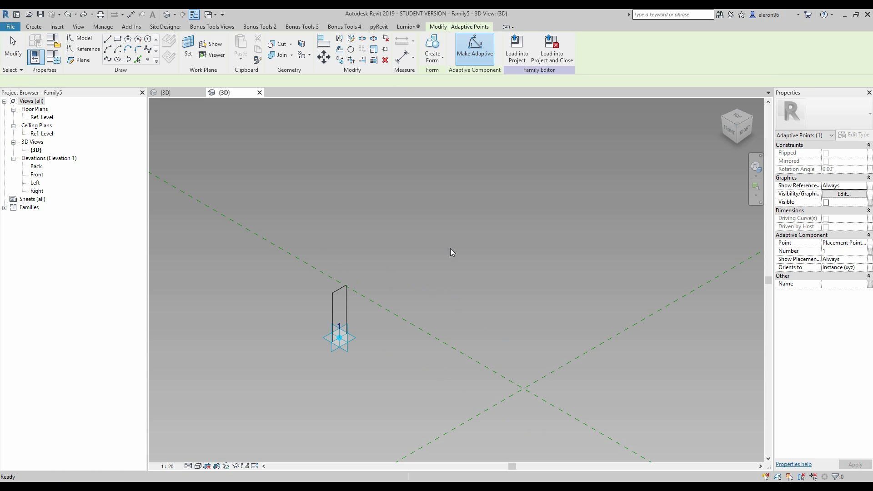
left_click(451, 249)
- Associate the placed profile's L dimension with a new instance family parameter named L
scroll(302, 263, "up", 5)
middle_click_drag(439, 273, 404, 269)
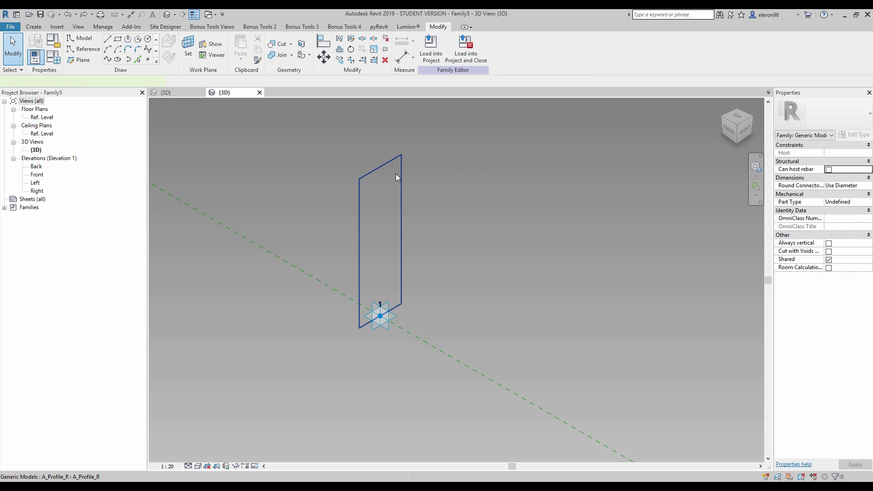
left_click(379, 167)
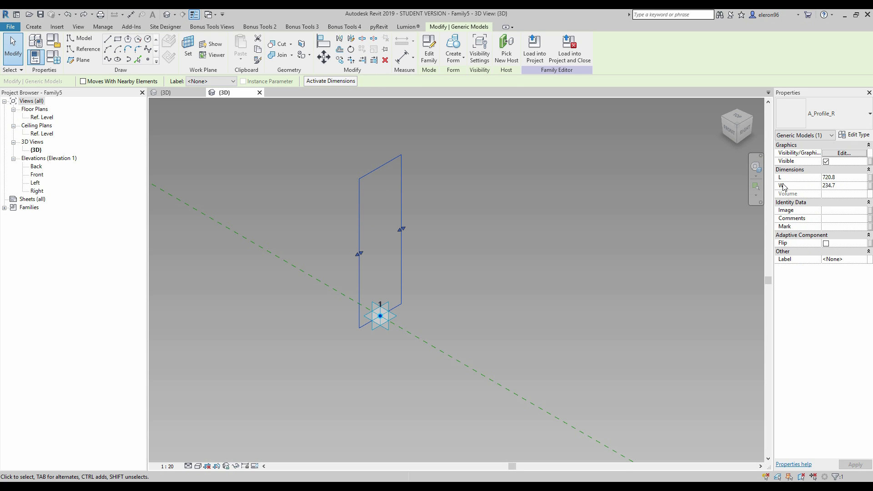
left_click(869, 177)
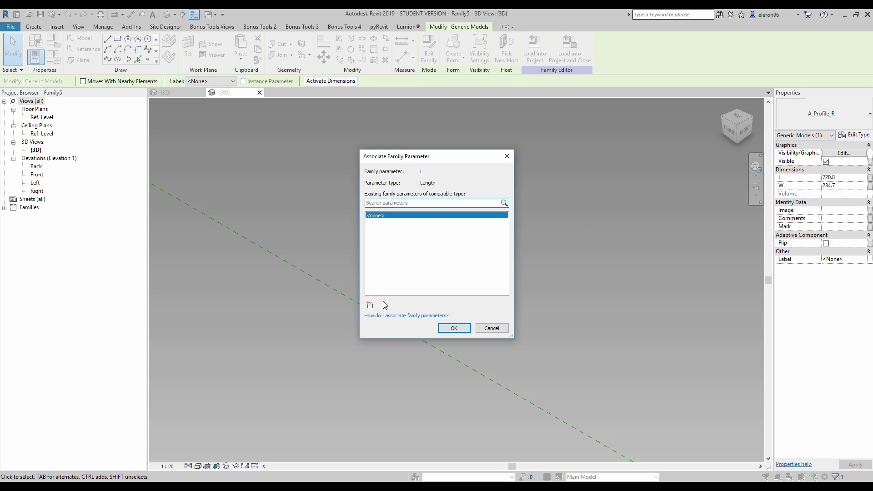
left_click(370, 305)
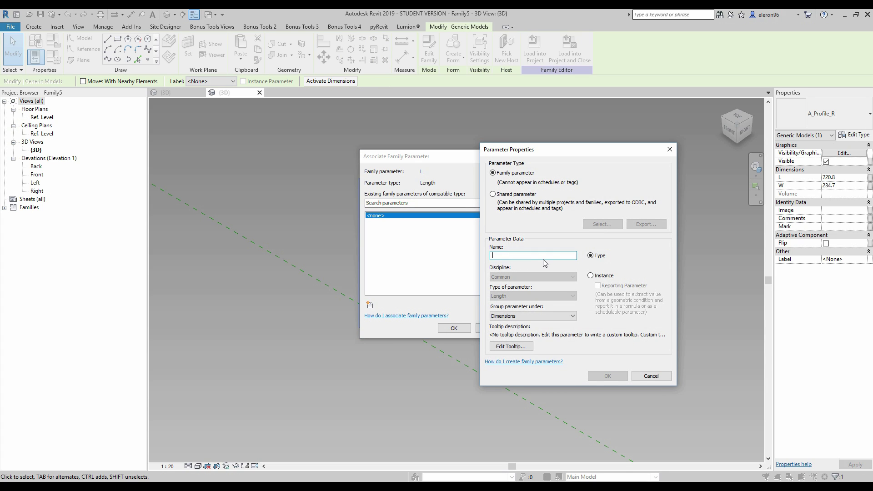
type("L")
left_click(590, 276)
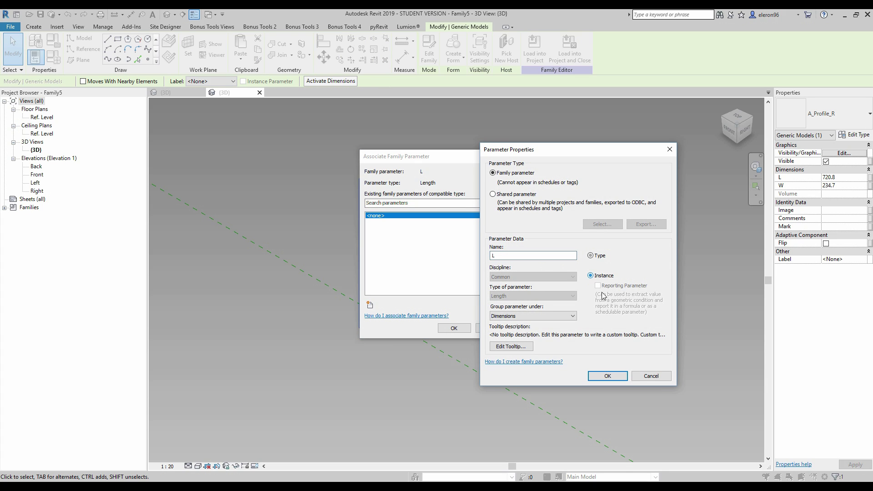
left_click(609, 376)
left_click(453, 327)
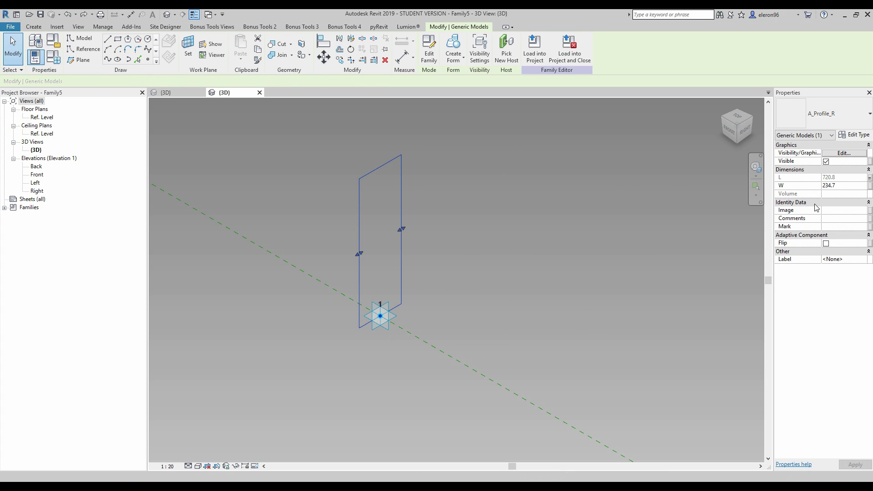
- Associate the placed profile's W dimension with a new instance family parameter named W
left_click(869, 188)
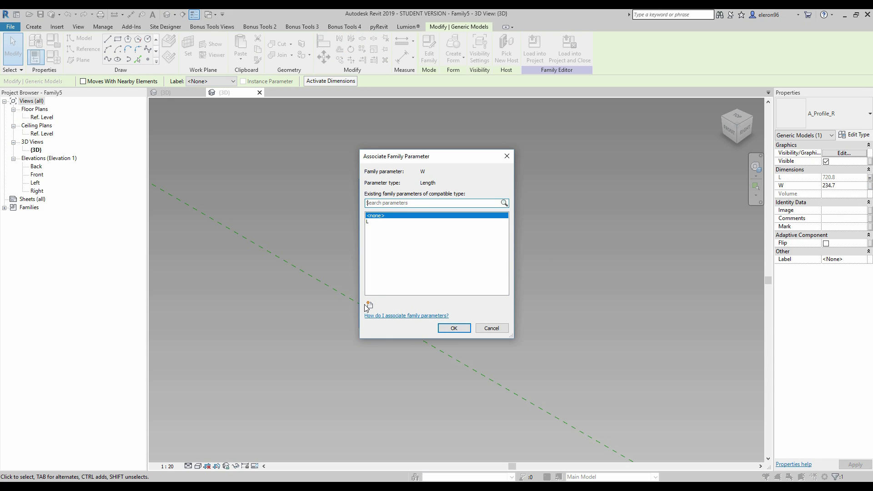
left_click(368, 305)
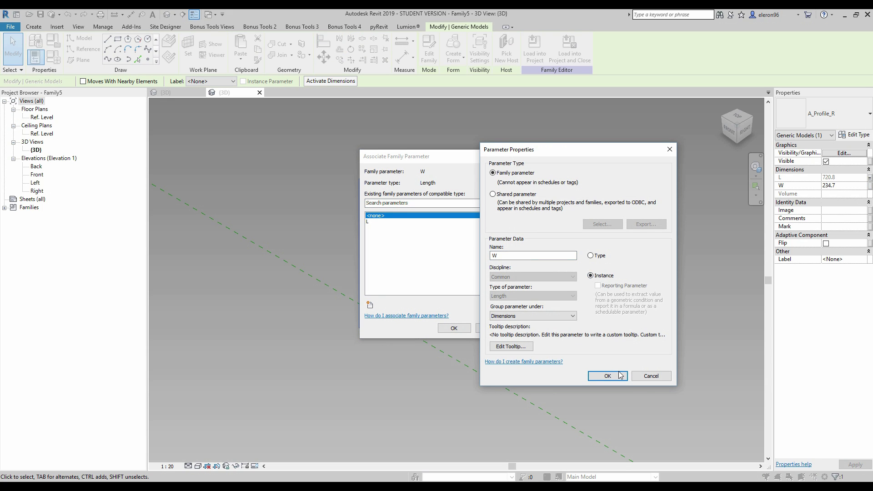
left_click(608, 376)
left_click(453, 327)
left_click(545, 284)
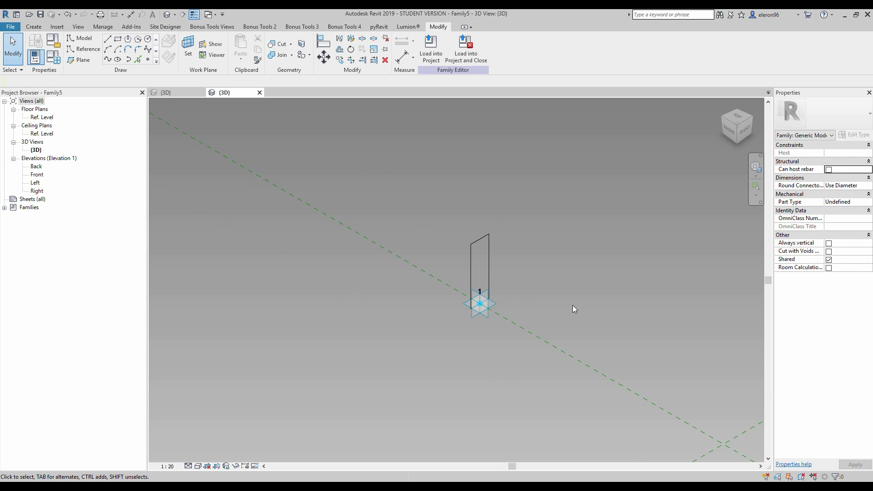
- Copy adaptive point 1 with its hosted profile nine times along the Center (Front/Back) reference plane, using constrained multiple copying
middle_click_drag(572, 305, 428, 280)
scroll(428, 279, "down", 2)
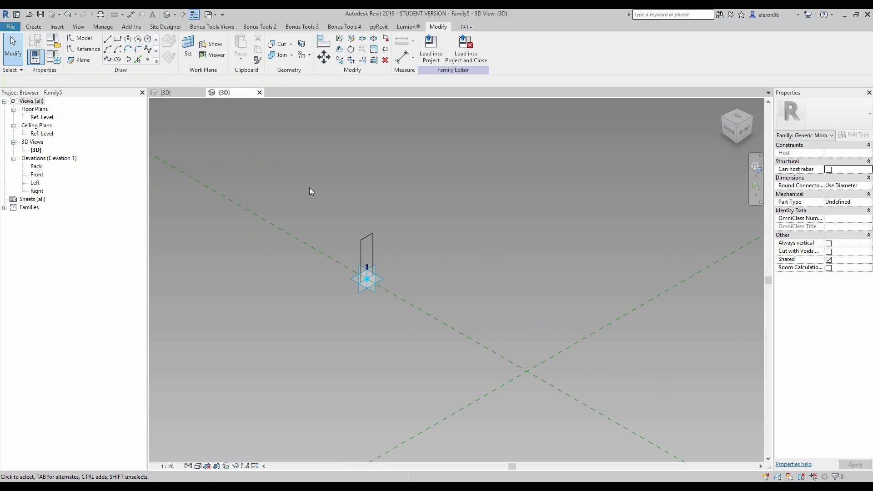
left_click_drag(314, 200, 424, 363)
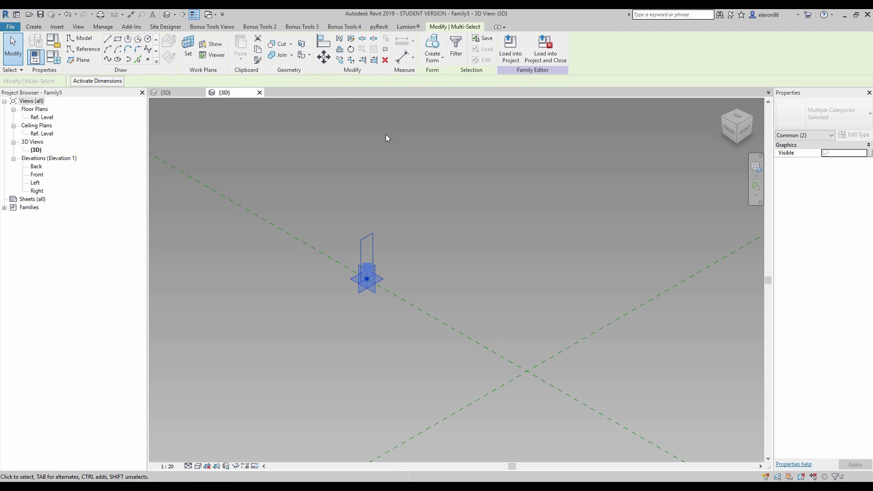
left_click(340, 60)
middle_click_drag(409, 240, 359, 162)
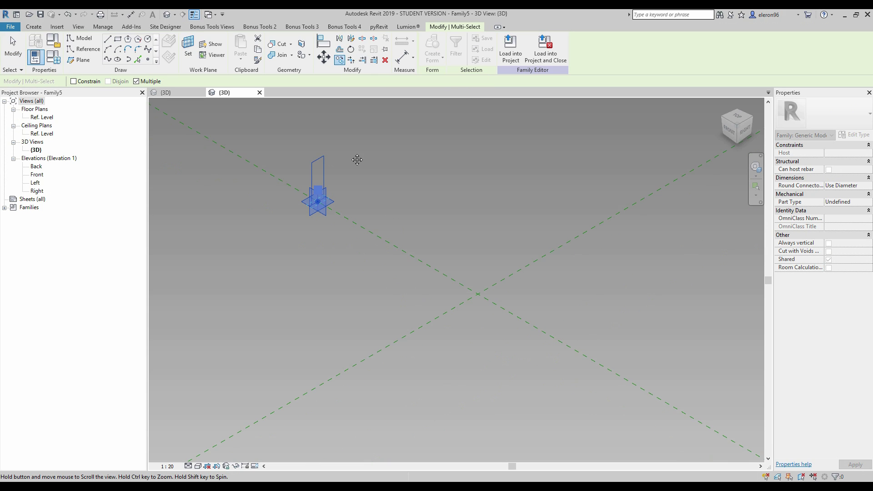
left_click(73, 82)
left_click(317, 199)
left_click(354, 219)
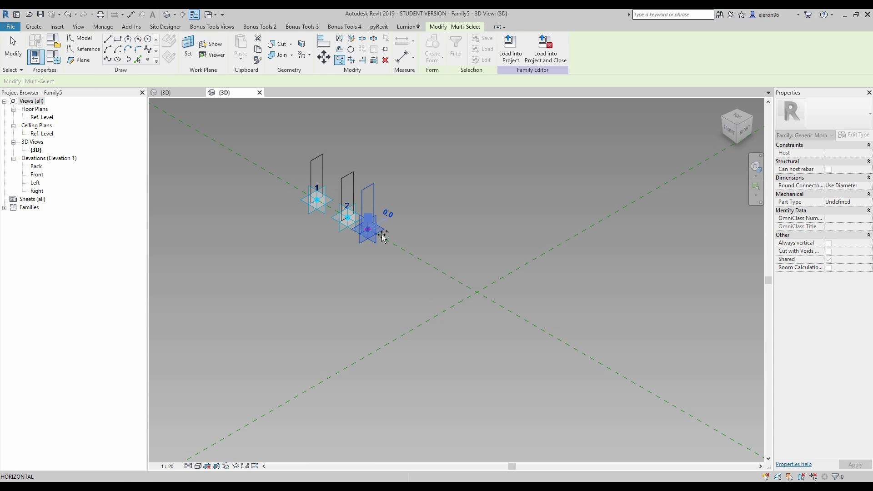
left_click(407, 248)
left_click(425, 261)
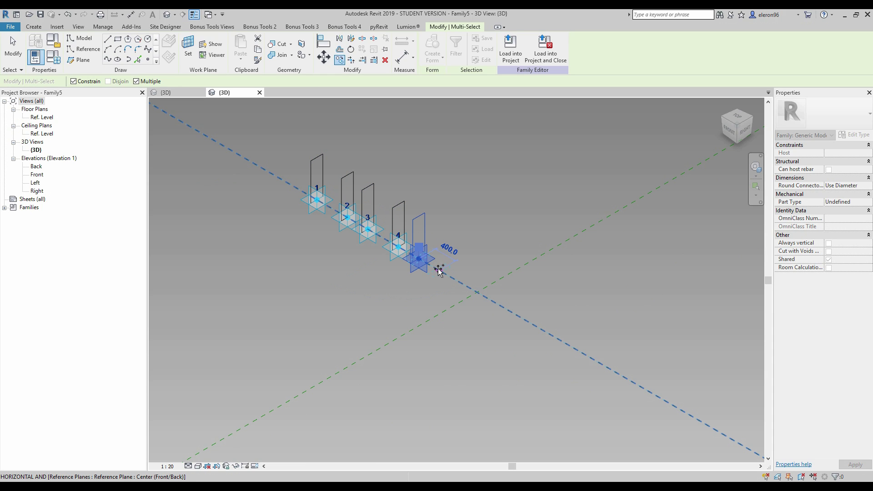
left_click(440, 272)
left_click(468, 287)
left_click(505, 309)
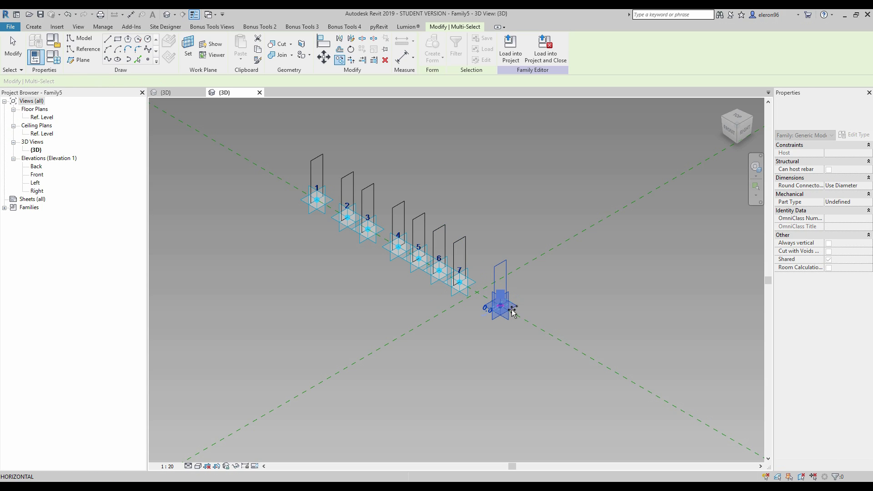
left_click(535, 318)
left_click(552, 328)
key("Escape")
key("Escape")
middle_click_drag(636, 247, 542, 269)
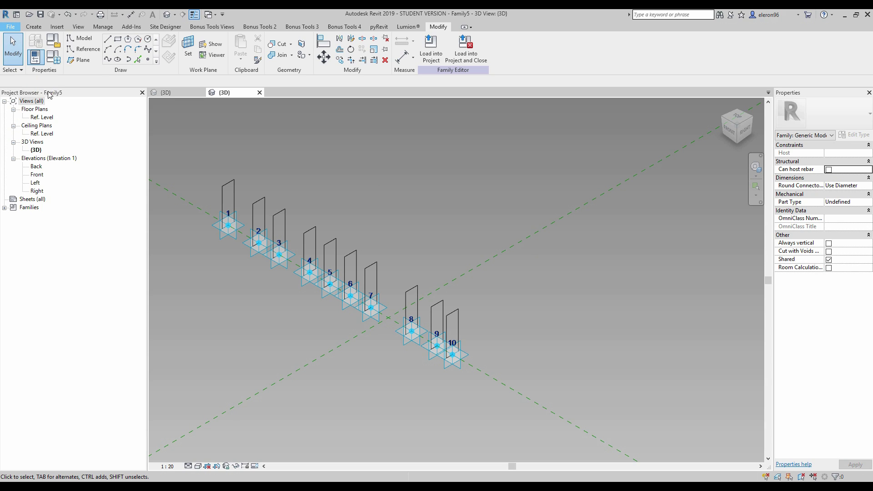
- Save the family as A_Mass Profile_R in the 27 - Addaptive structure folder
left_click(10, 26)
mouse_move(34, 133)
left_click(118, 97)
type("A")
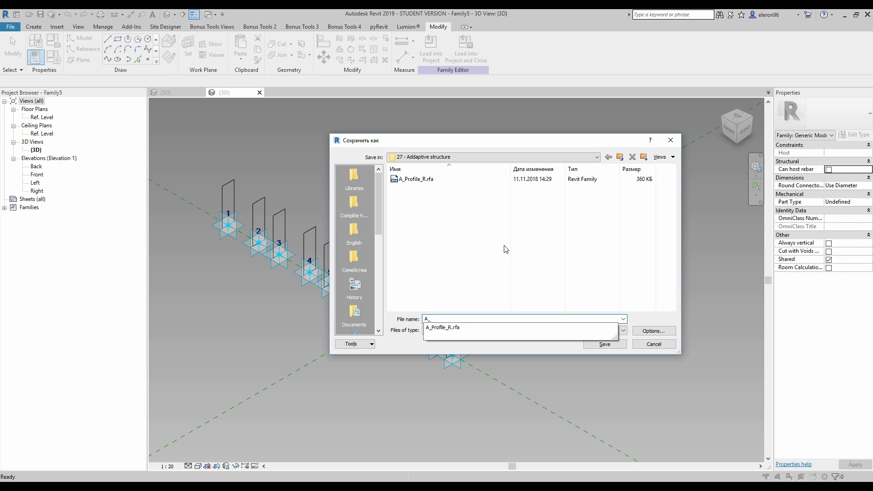
type("_Mass Profile_R")
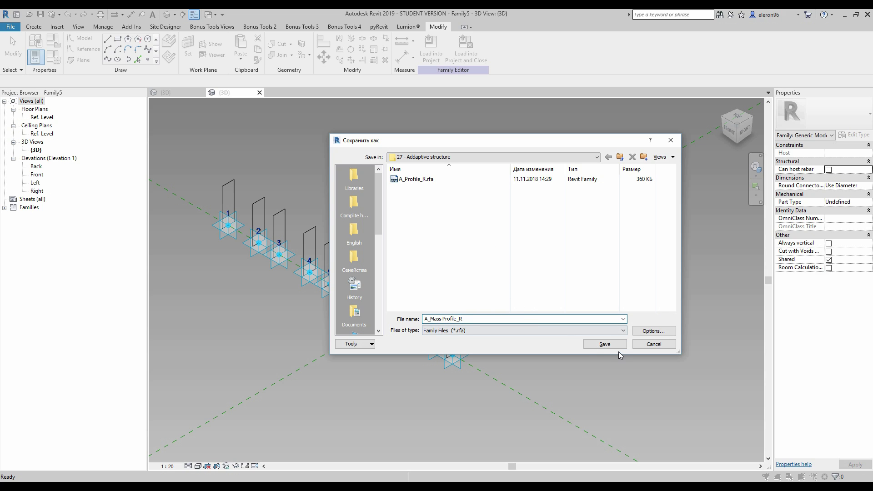
left_click(613, 343)
- Create a new project from one of the listed template files
left_click(9, 27)
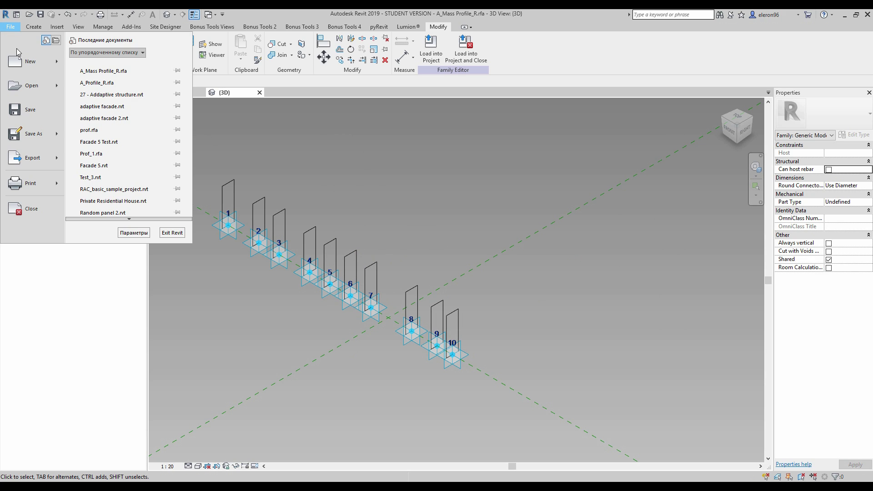
mouse_move(57, 66)
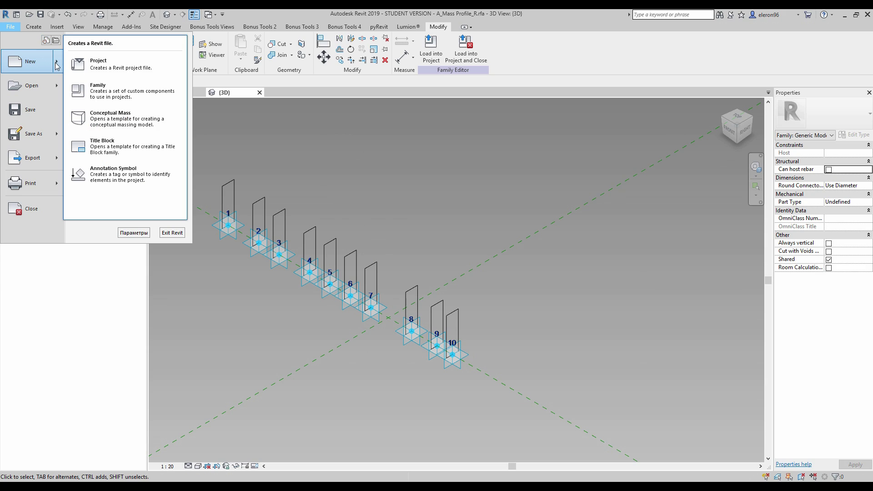
left_click(102, 65)
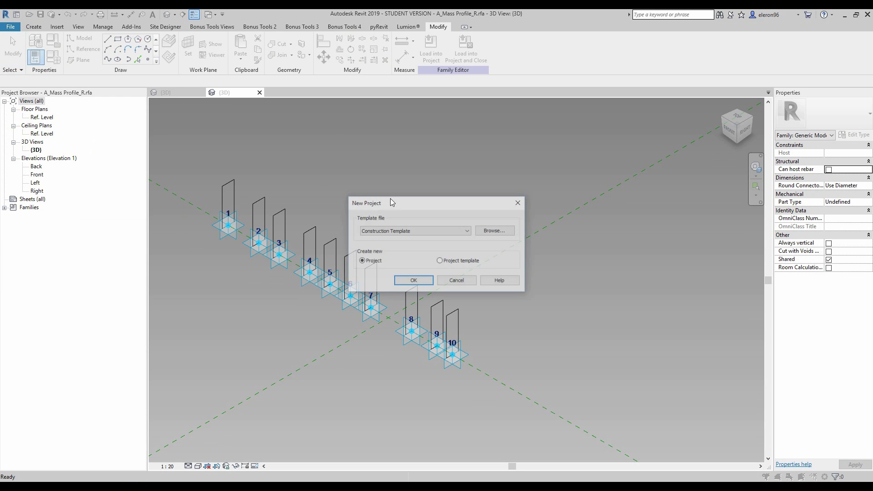
left_click(415, 230)
left_click(407, 245)
left_click(413, 281)
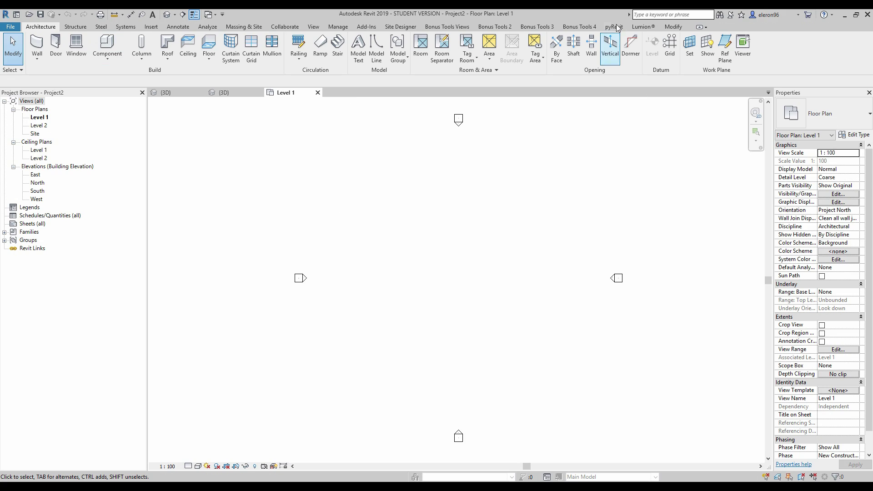
- Draw a vertical grid line and a horizontal grid line crossing it between the elevation markers on Level 1
left_click(669, 45)
left_click(464, 357)
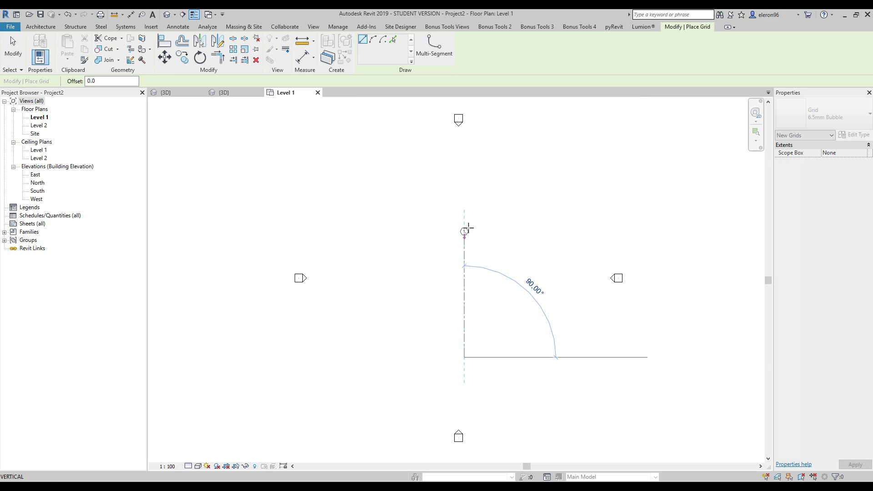
left_click(464, 169)
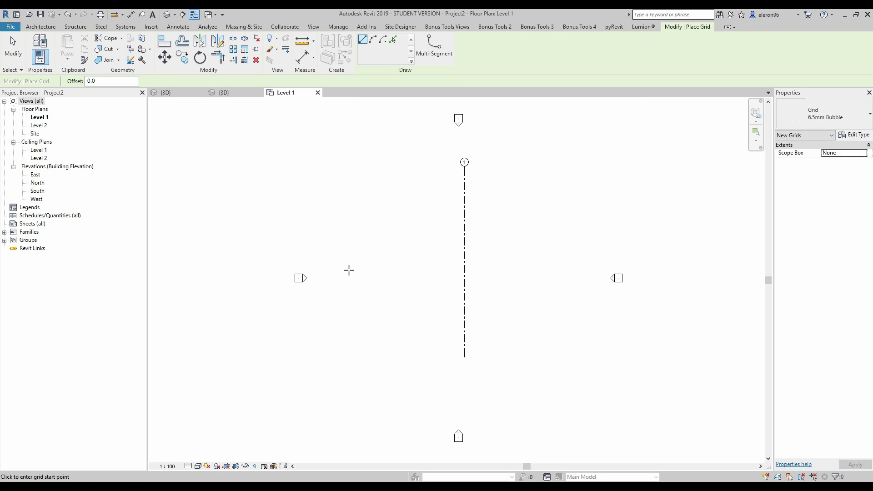
left_click(345, 261)
left_click(603, 260)
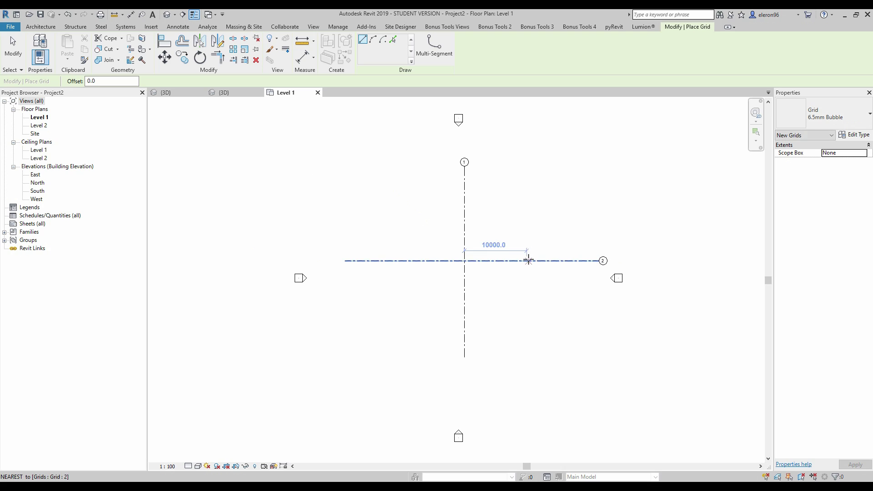
key("Escape")
key("Escape")
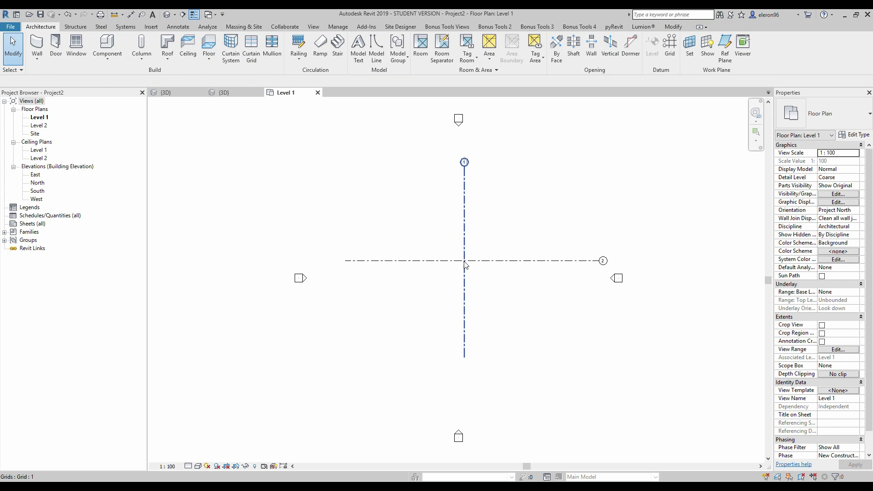
- Draw a vertical reference plane on grid 1, extending to both sides of grid 2
middle_click_drag(483, 255, 464, 257)
scroll(460, 254, "up", 1)
scroll(460, 253, "up", 1)
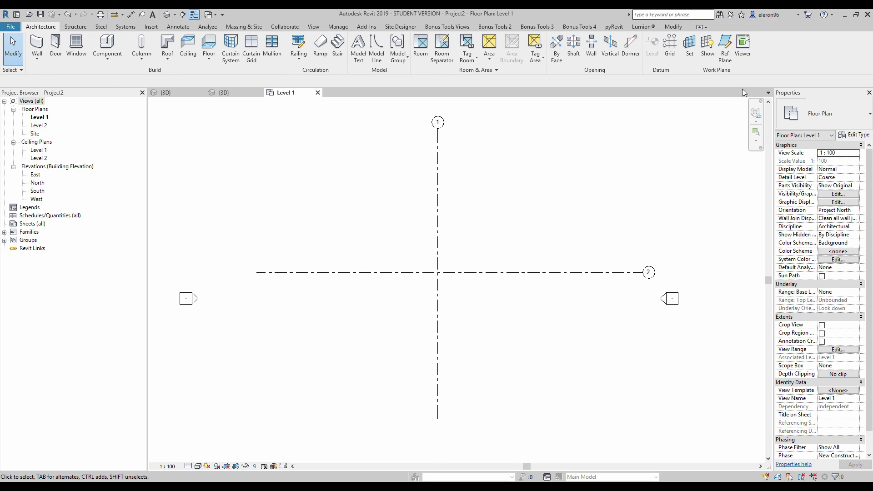
left_click(726, 50)
scroll(418, 285, "up", 1)
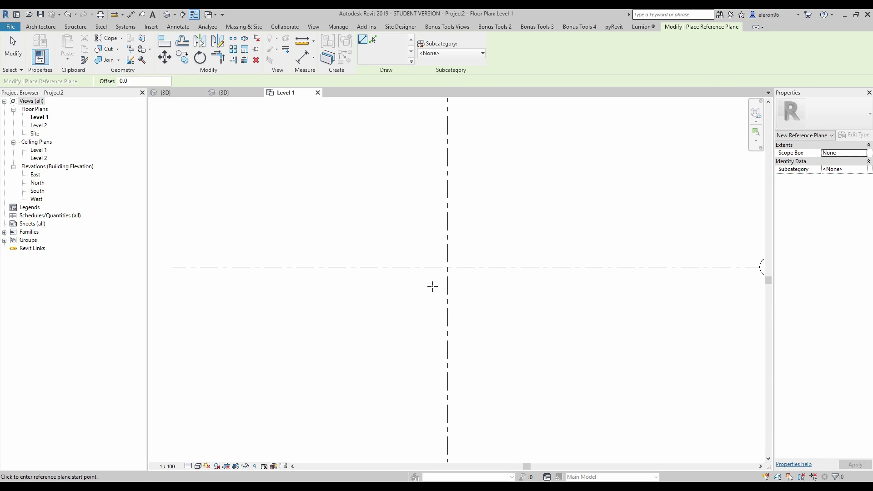
left_click(448, 352)
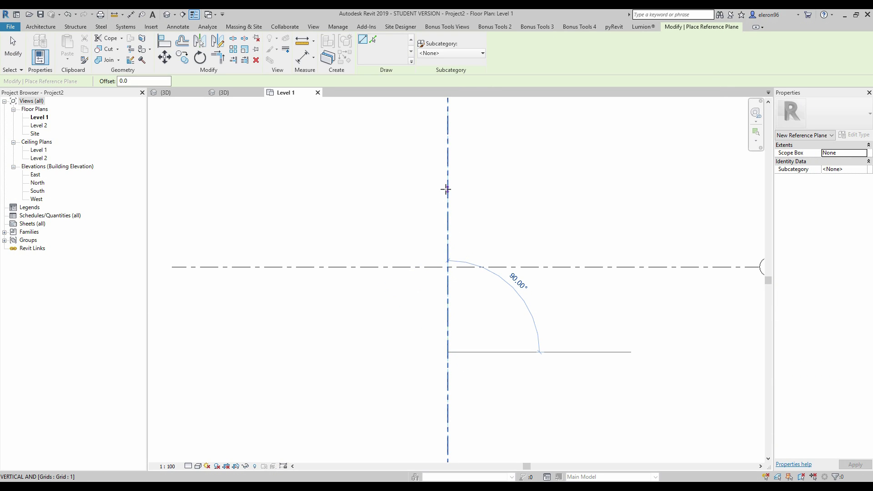
left_click(447, 189)
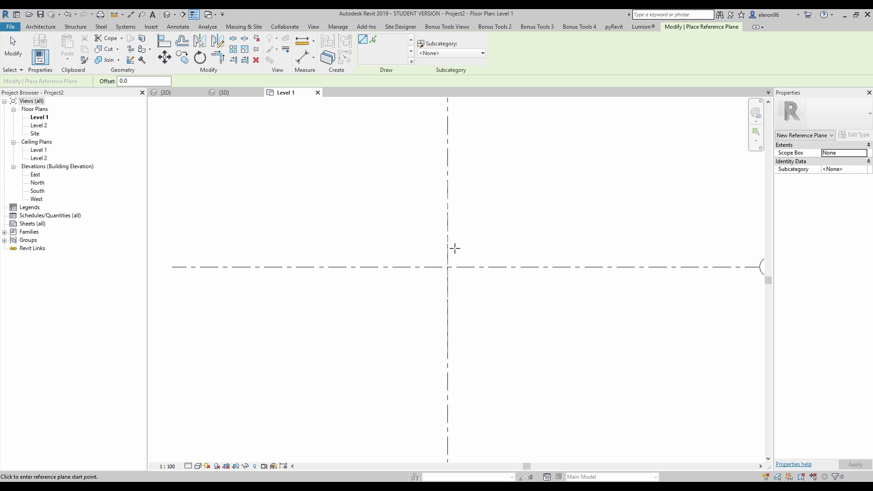
key("Escape")
- Array the reference plane linearly to the left of grid 1 with 5 members spaced 1500 mm apart
left_click_drag(399, 157, 541, 362)
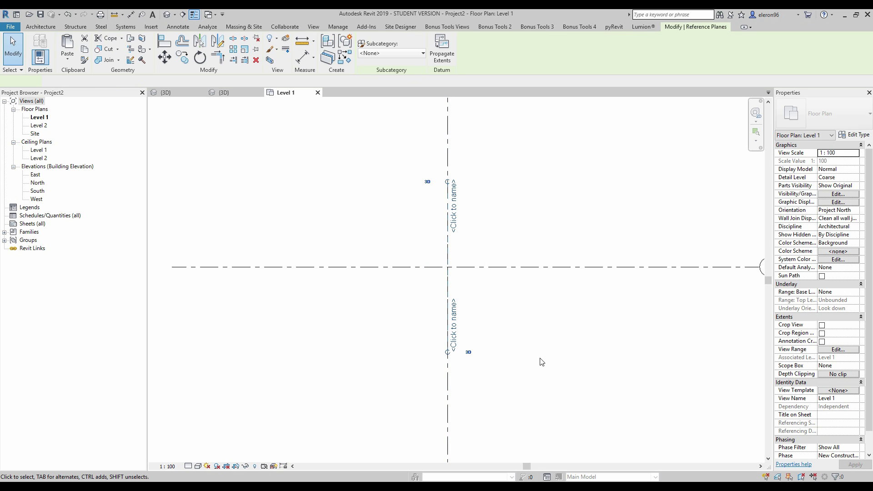
left_click(232, 50)
left_click(448, 267)
left_click(450, 246)
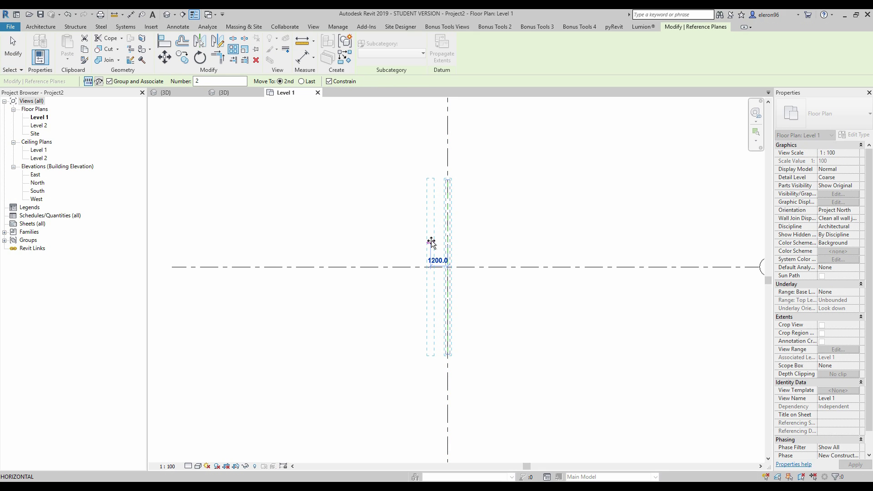
left_click(427, 242)
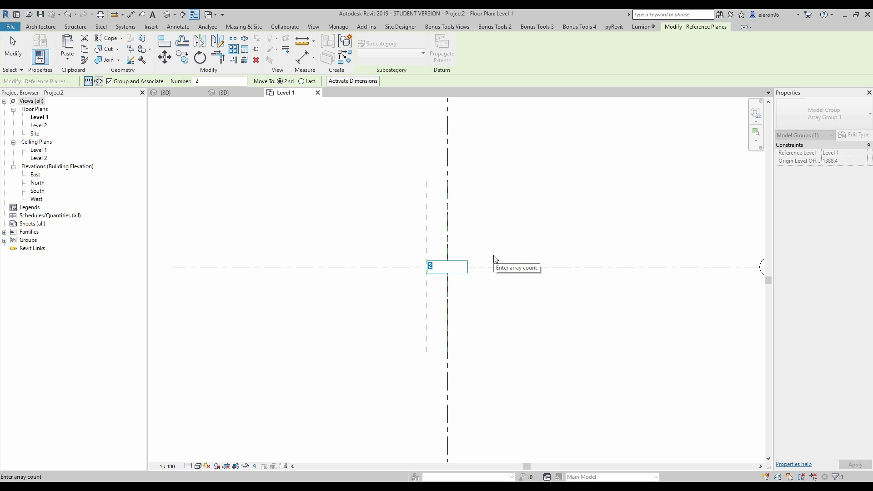
type("5")
key("Return")
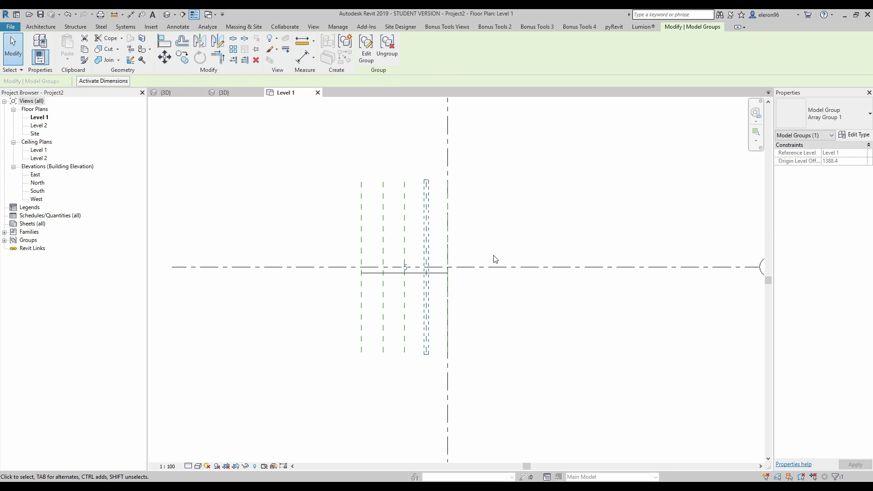
key("Escape")
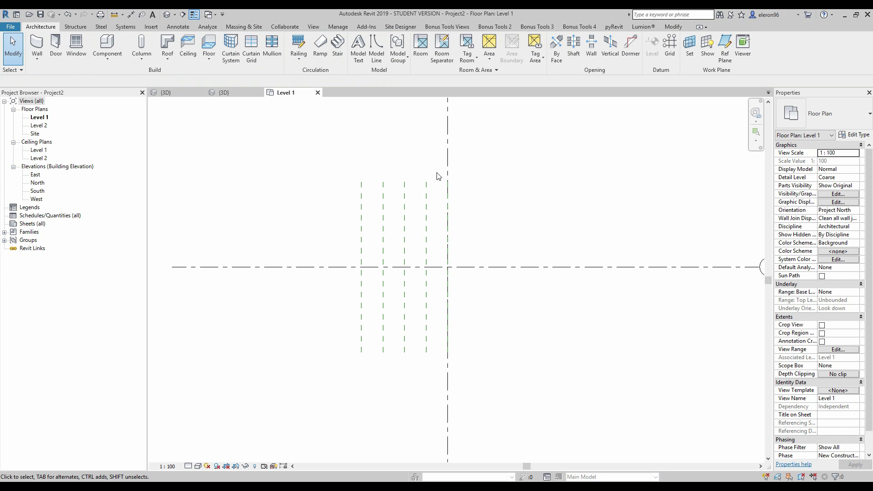
- Ungroup all five arrayed reference plane groups
left_click_drag(437, 172, 466, 372)
left_click_drag(310, 151, 520, 411)
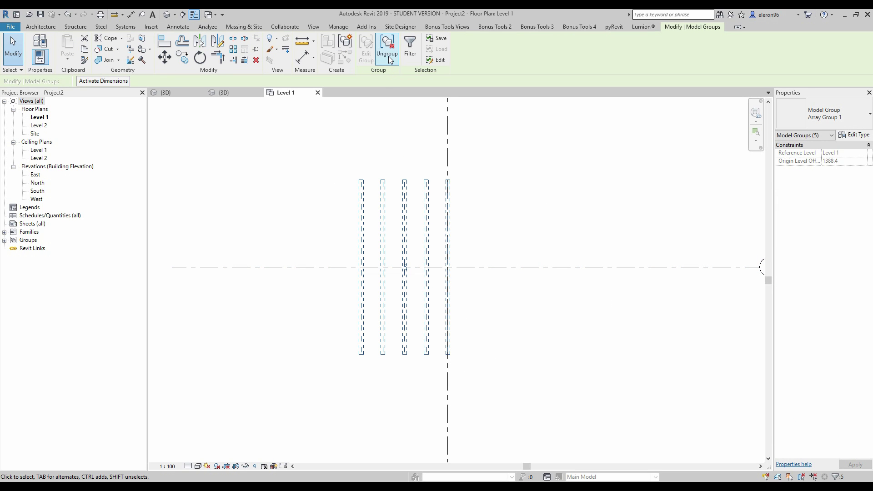
left_click(390, 59)
left_click(361, 163)
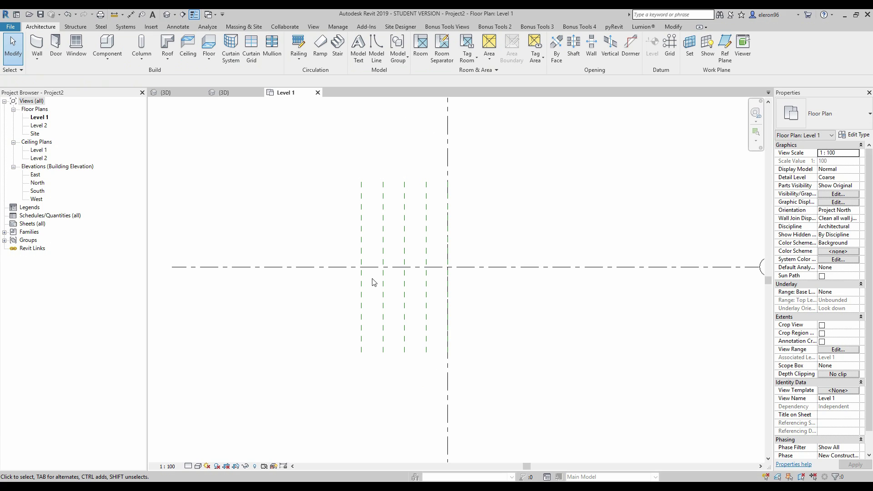
- Mirror the four reference planes left of grid 1 to its other side, using grid 1 as the axis
left_click_drag(316, 160, 437, 368)
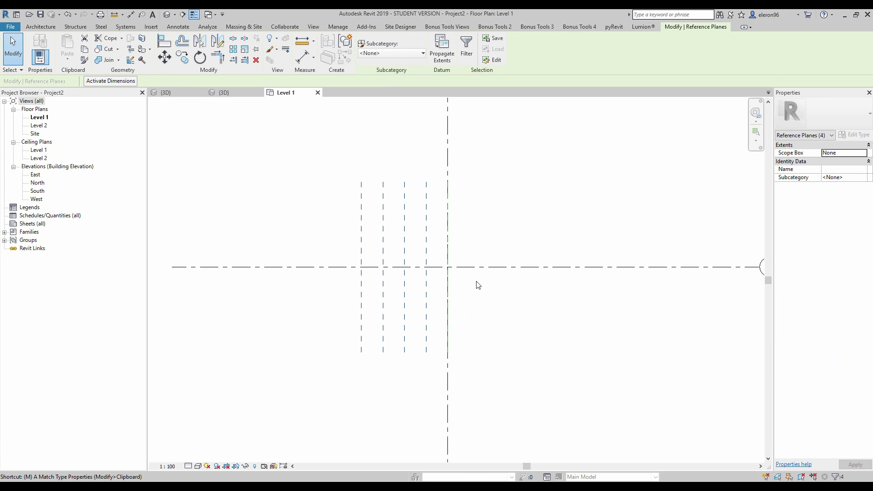
key("m")
key("m")
left_click(448, 130)
left_click_drag(304, 155, 579, 431)
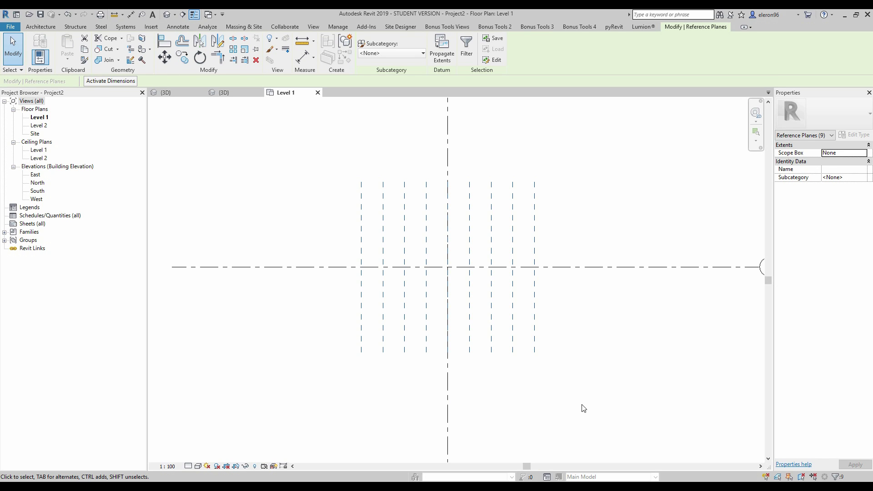
left_click(188, 108)
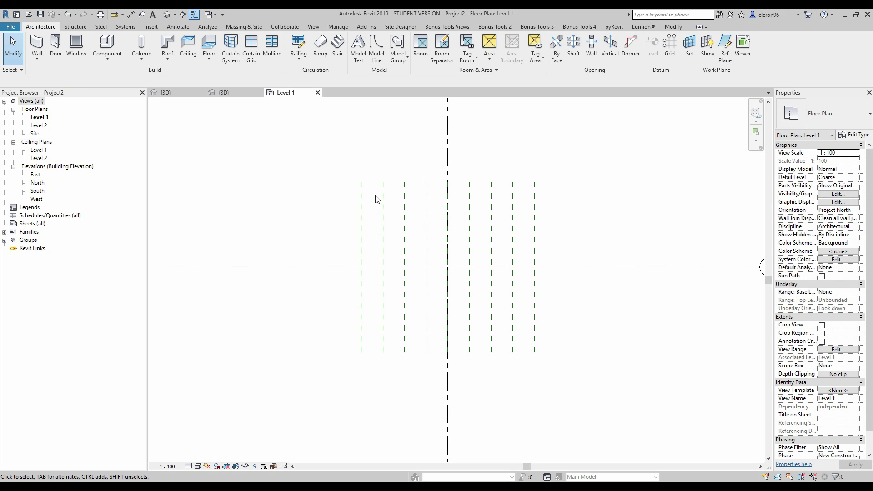
- Name the leftmost reference plane 1
scroll(304, 241, "down", 2)
middle_click_drag(312, 253, 402, 254)
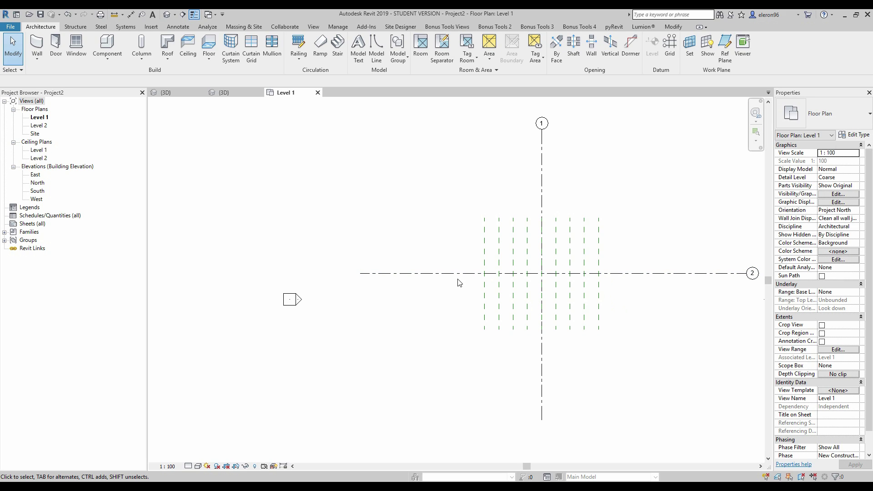
middle_click_drag(459, 279, 398, 278)
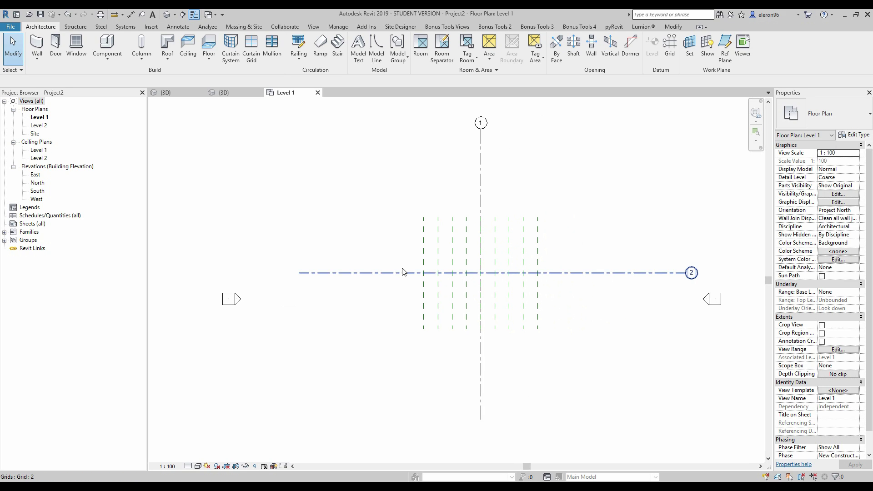
left_click(425, 231)
scroll(500, 246, "up", 2)
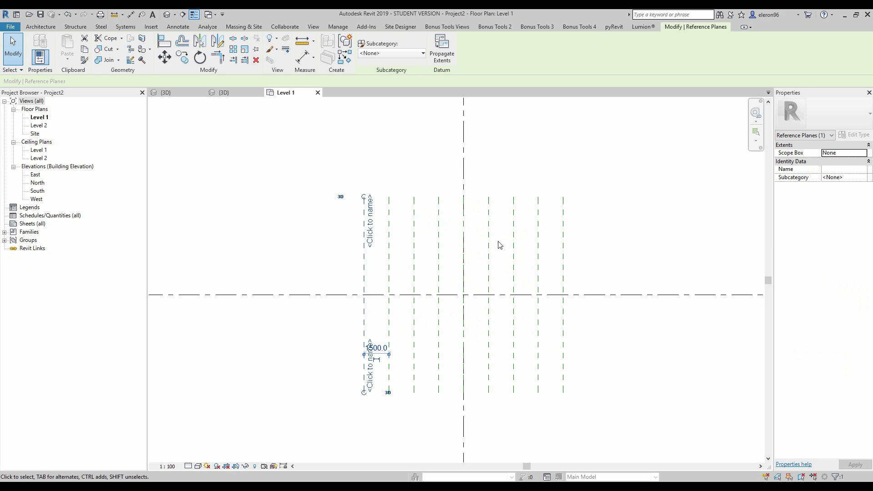
left_click(370, 222)
type("1")
key("Return")
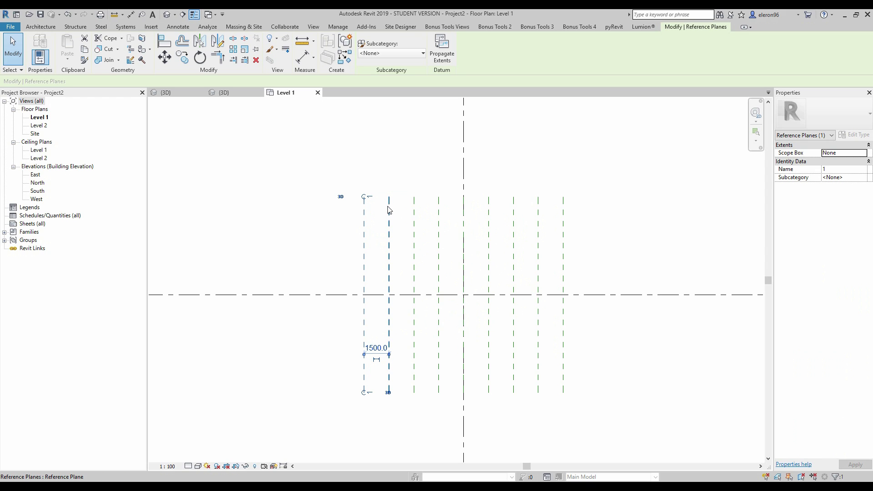
- Name the second, third and fourth reference planes from the left 2, 3 and 4
left_click(389, 219)
left_click(408, 209)
left_click(414, 209)
left_click(429, 188)
type("3")
key("Return")
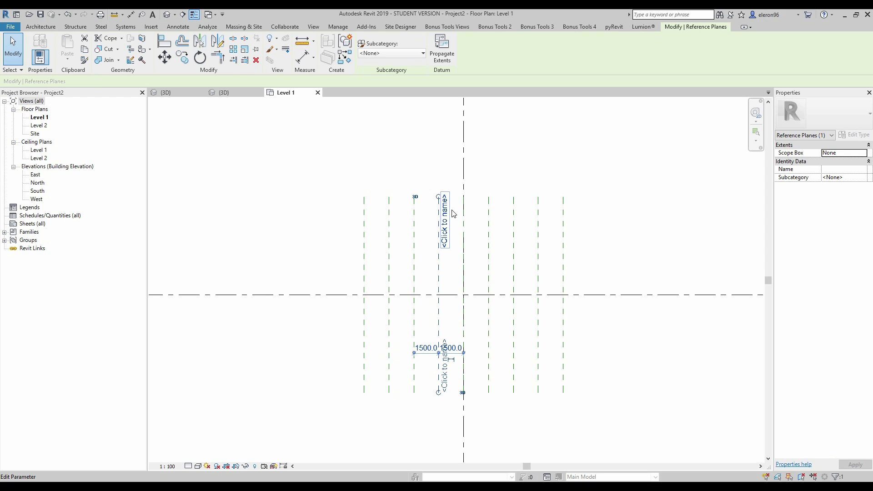
left_click(450, 188)
type("4")
key("Return")
- Name the reference plane on the vertical grid 5 and the one just right of it 6
left_click(462, 201)
left_click(456, 199)
left_click(464, 214)
left_click(471, 219)
type("5")
key("Return")
left_click(488, 209)
left_click(495, 218)
type("6")
key("Return")
- Name the three rightmost reference planes 7, 8 and 9 from left to right
left_click(514, 213)
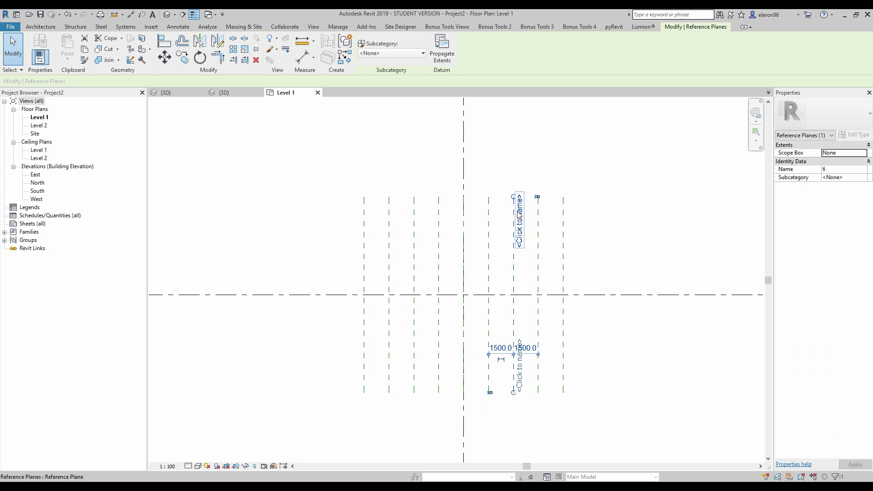
left_click(522, 223)
type("7")
key("Return")
left_click(539, 216)
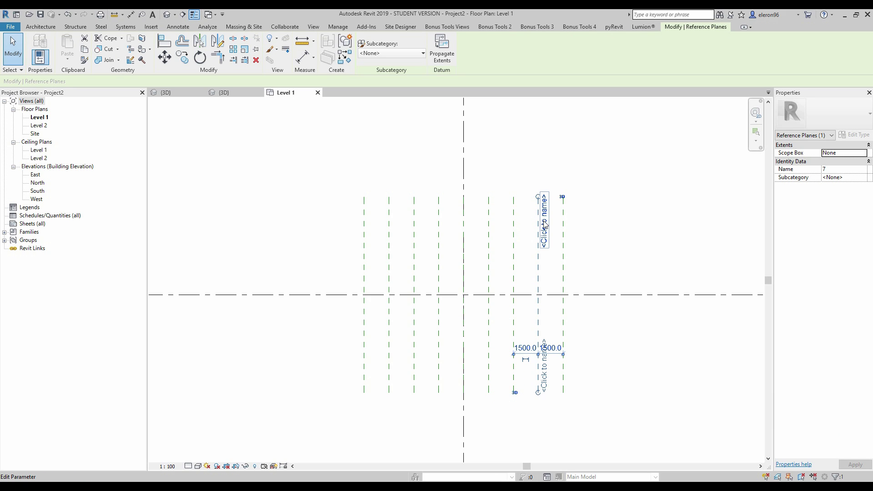
left_click(545, 223)
type("8")
key("Return")
left_click(564, 218)
left_click(570, 225)
type("9")
key("Return")
left_click(575, 146)
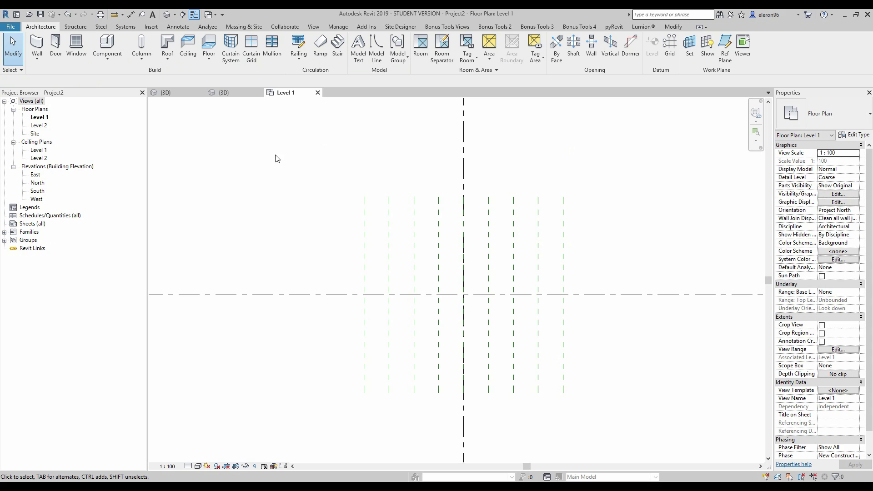
- Open the West elevation from its marker in the plan and set the view scale to 1:20
middle_click_drag(275, 160, 394, 162)
scroll(295, 216, "down", 2)
left_click(271, 266)
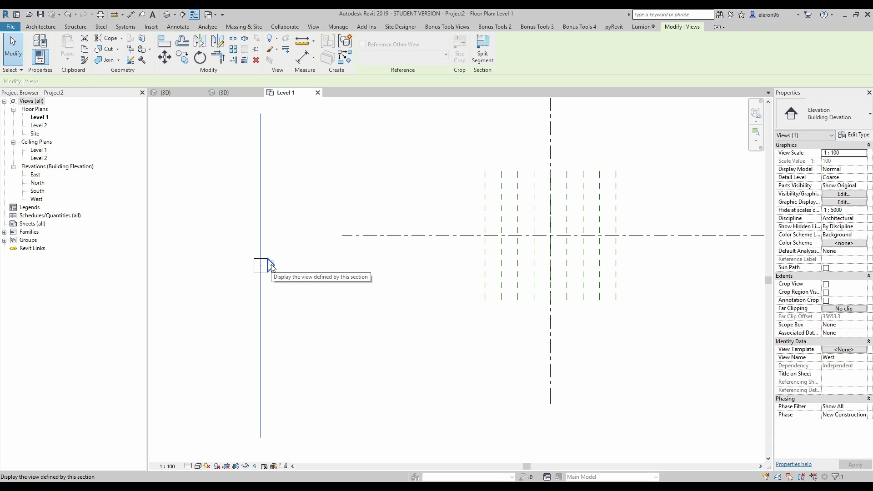
right_click(272, 267)
left_click(309, 307)
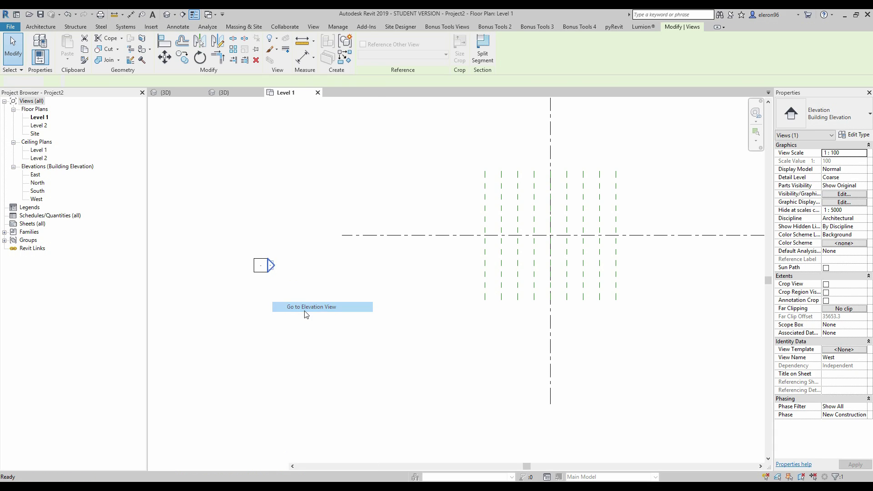
scroll(481, 296, "up", 1)
left_click(167, 466)
left_click(175, 376)
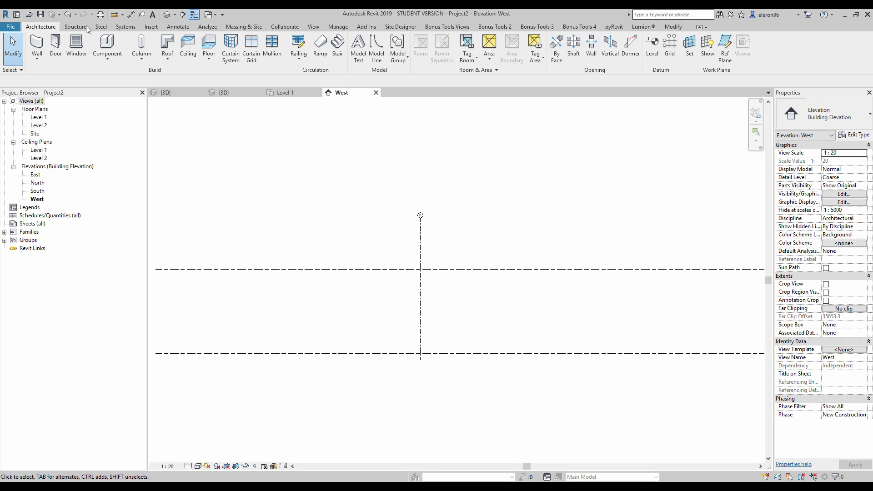
- Start a new in-place mass, accepting the default name
left_click(229, 29)
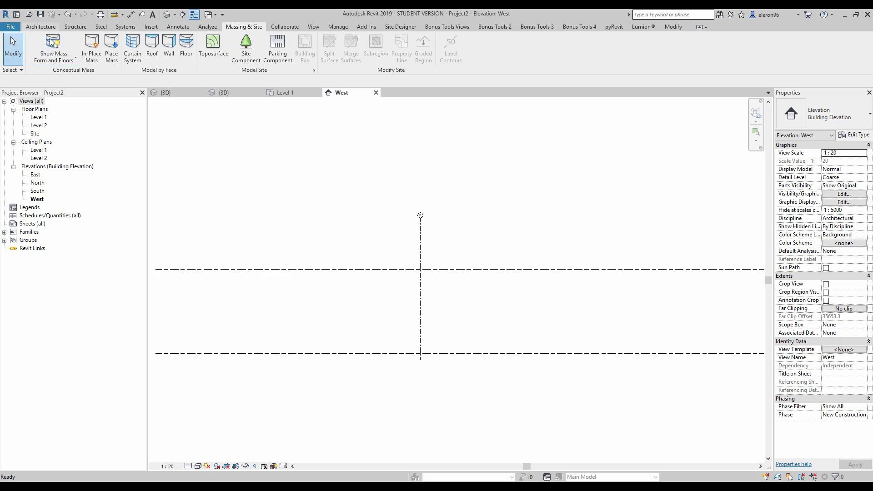
left_click(91, 46)
left_click(467, 213)
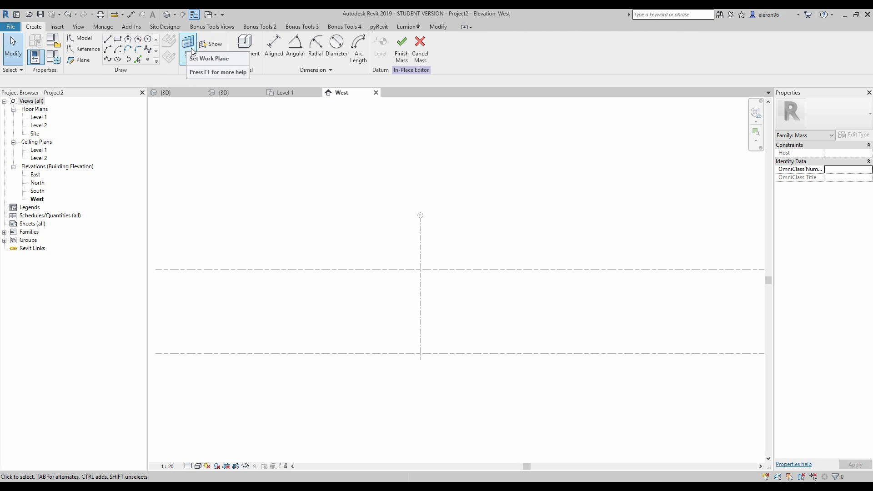
- Set the mass's work plane to Reference Plane : 1 by name
left_click(189, 45)
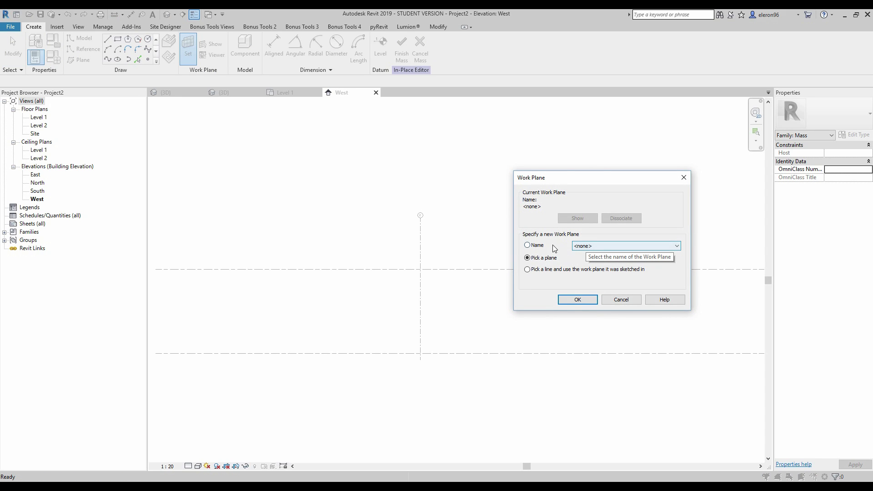
left_click(576, 246)
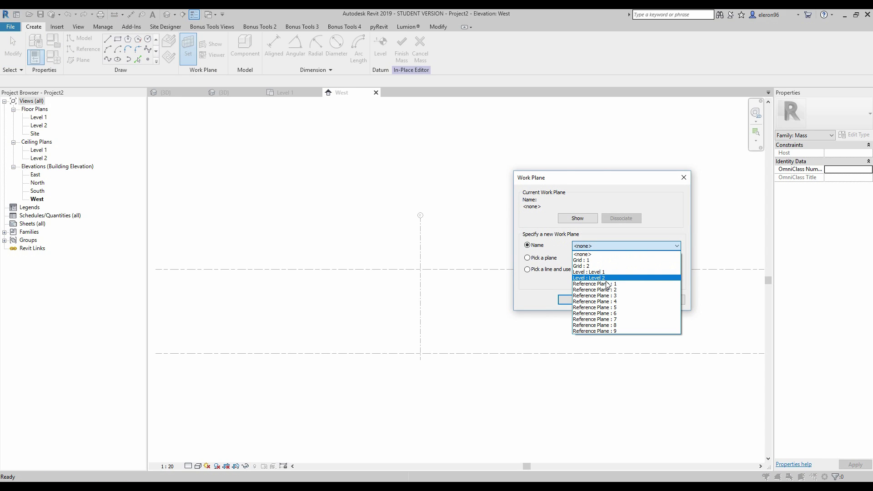
left_click(608, 284)
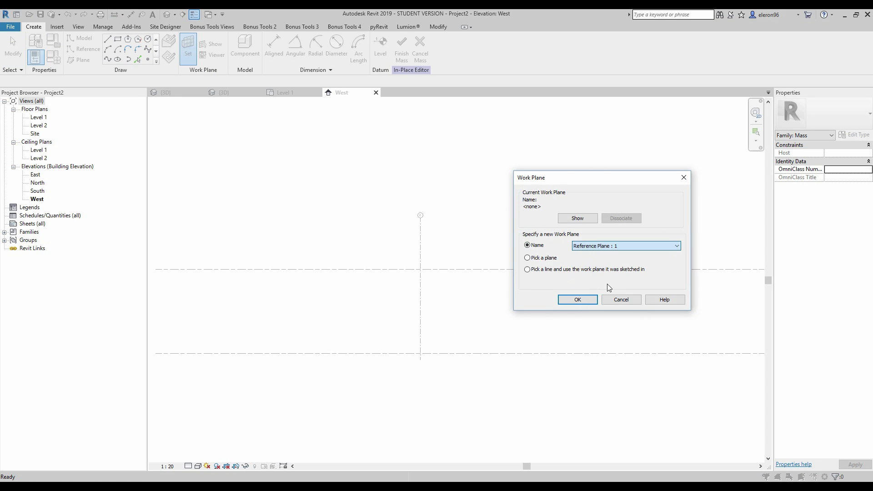
left_click(587, 301)
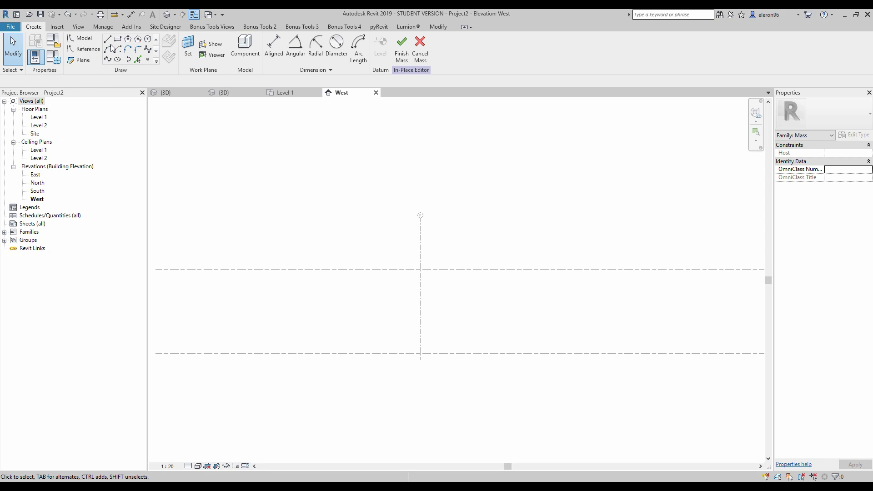
- Try a wave-shaped spline on Reference Plane : 1 from Level 1 up past Level 2, and delete it
key("l")
key("i")
scroll(333, 284, "up", 2)
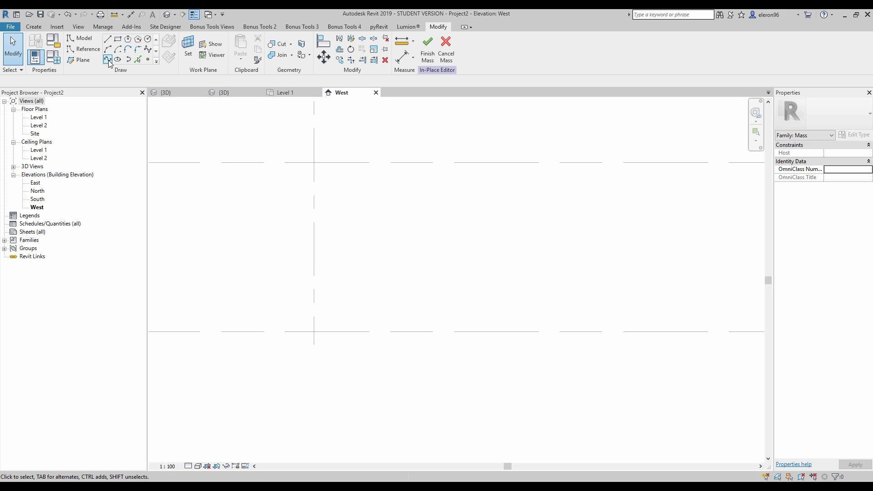
left_click(107, 60)
middle_click_drag(359, 259, 329, 280)
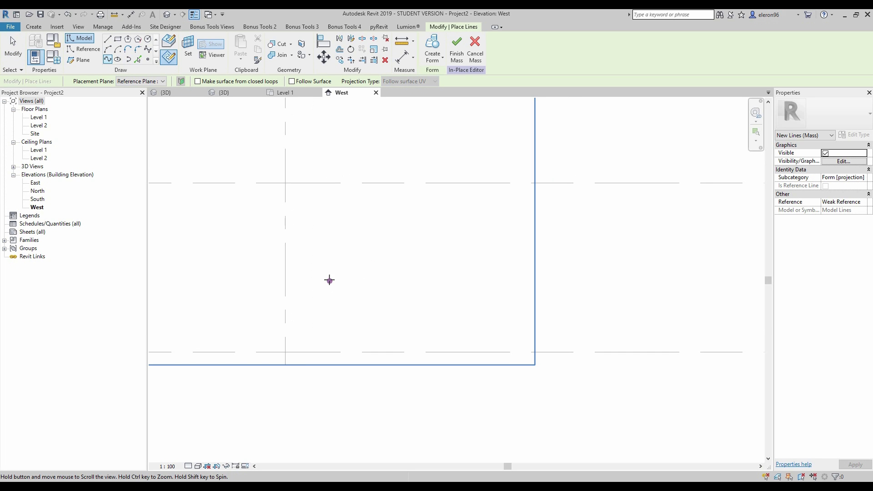
left_click(318, 352)
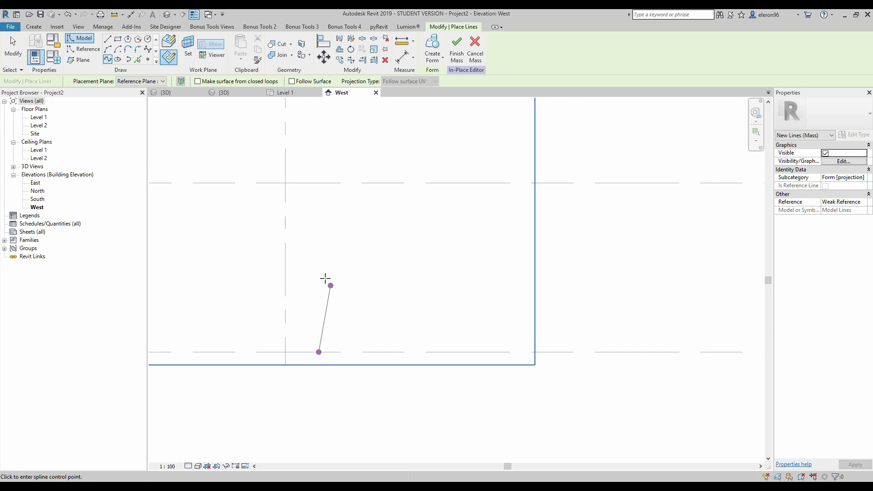
left_click(343, 210)
left_click(408, 199)
middle_click_drag(427, 165, 410, 197)
left_click(477, 205)
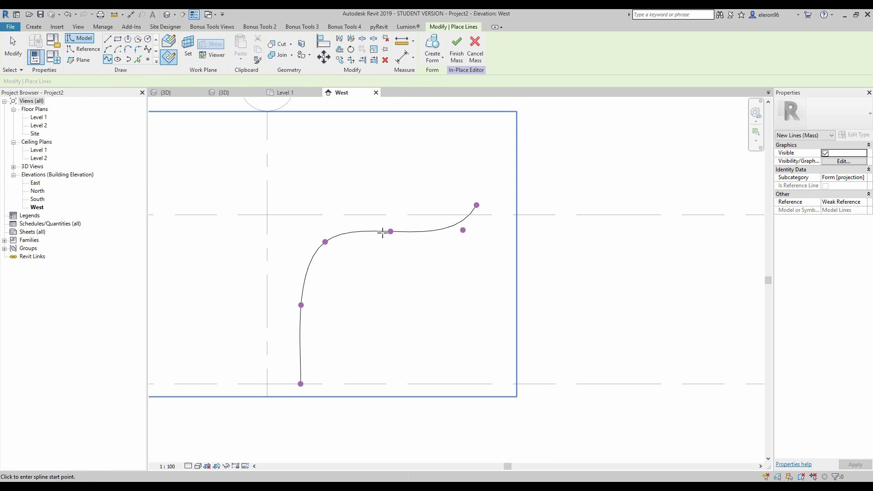
key("Escape")
key("Escape")
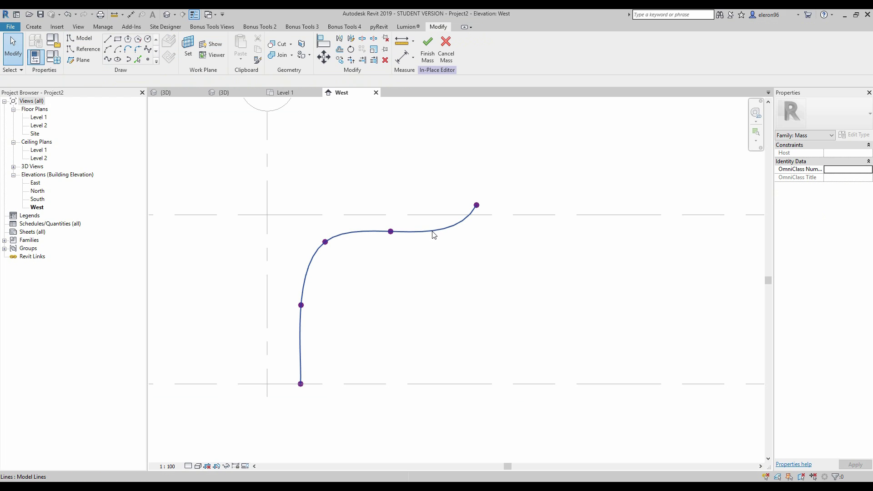
left_click(433, 233)
key("Delete")
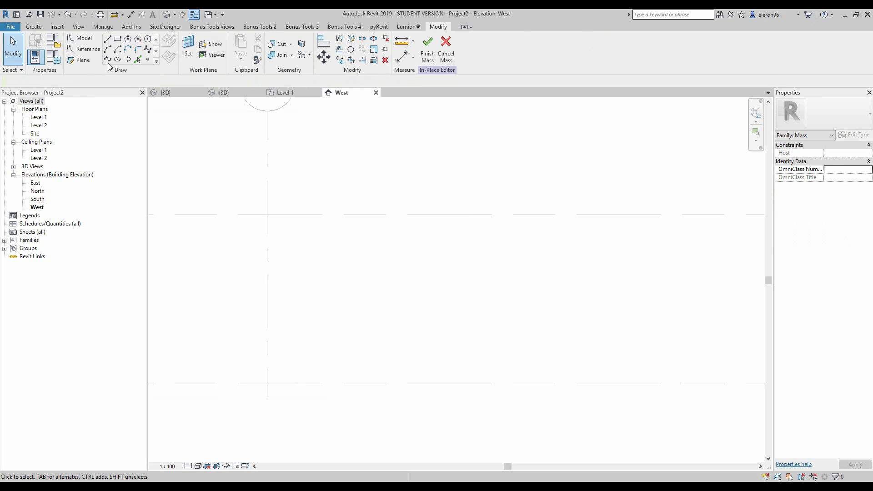
- Draw an eight-point wave-shaped spline on Reference Plane : 1, starting on Level 1 right of the grid and ending above Level 2
left_click(108, 60)
left_click(141, 81)
left_click(136, 132)
left_click(318, 265)
left_click(355, 243)
left_click(379, 238)
left_click(447, 237)
left_click(464, 193)
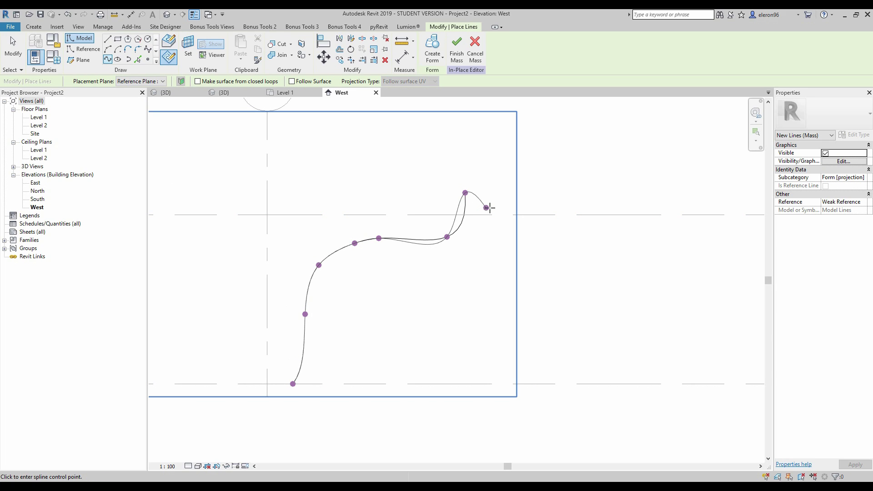
left_click(501, 174)
key("Escape")
key("Escape")
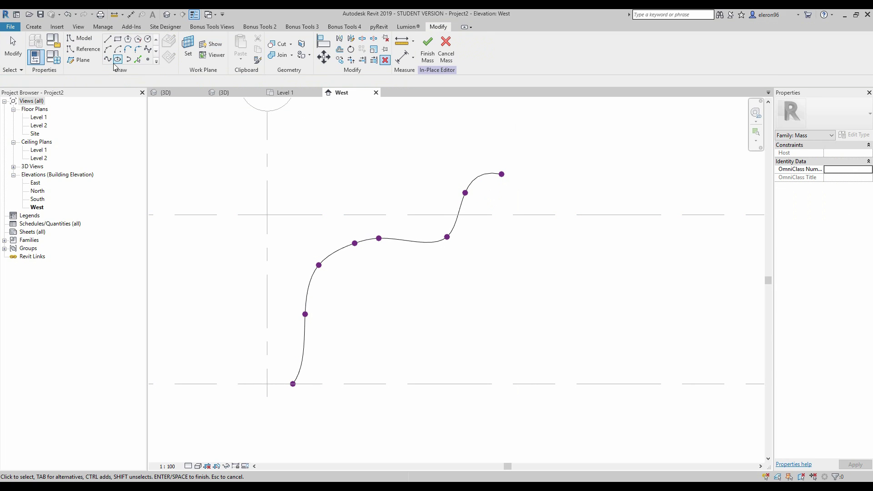
- Draw a second eight-point spline on Reference Plane : 2, following the first wave slightly to its right and below
left_click(109, 61)
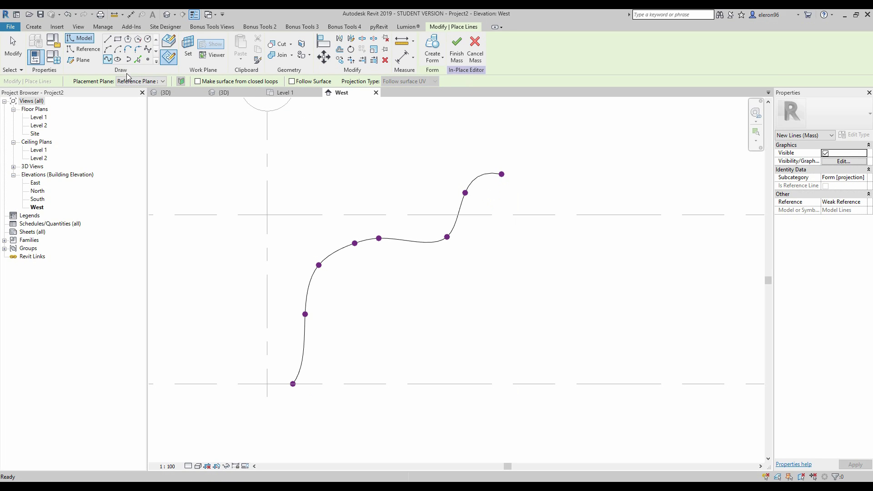
left_click(145, 83)
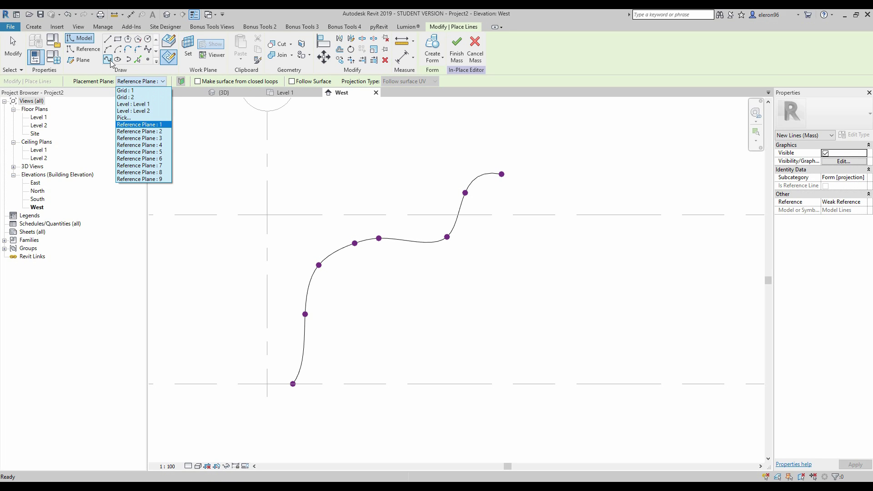
left_click(155, 131)
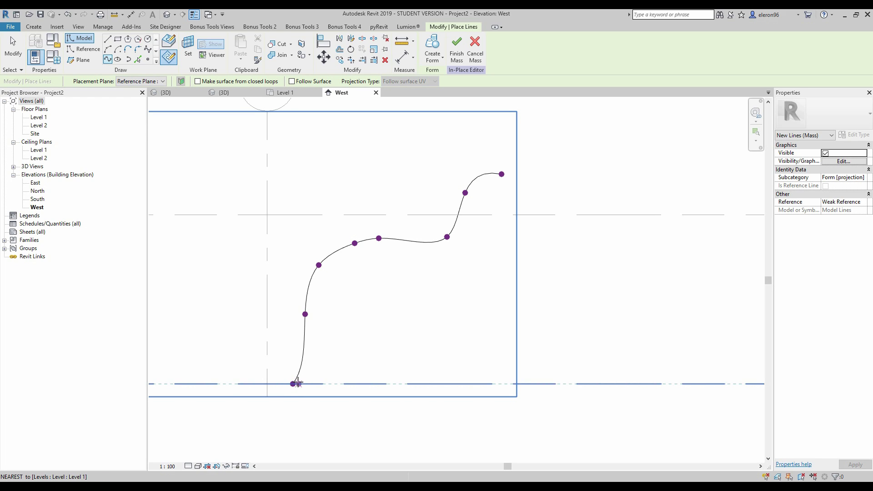
scroll(294, 381, "up", 3)
scroll(295, 369, "up", 2)
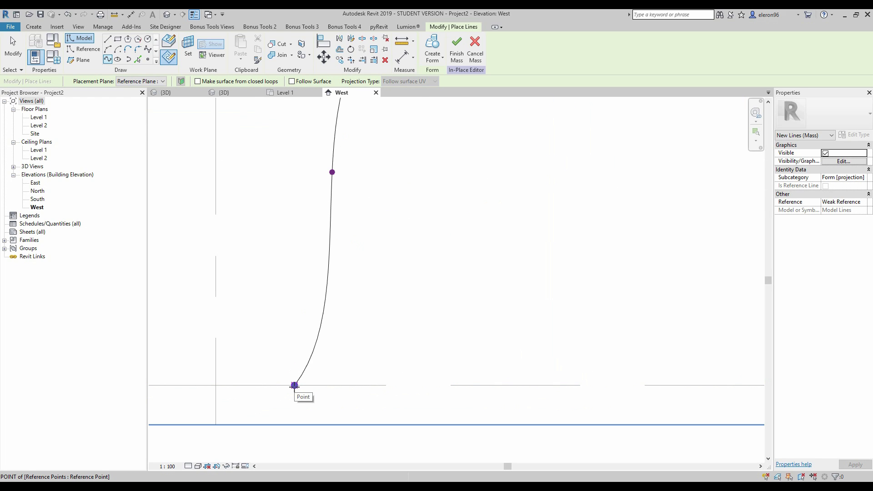
left_click(302, 386)
scroll(350, 280, "down", 3)
left_click(323, 253)
left_click(343, 175)
left_click(405, 141)
left_click(443, 137)
middle_click_drag(510, 150, 426, 209)
left_click(487, 188)
middle_click_drag(491, 184, 456, 230)
left_click(487, 151)
left_click(546, 124)
key("Escape")
key("Escape")
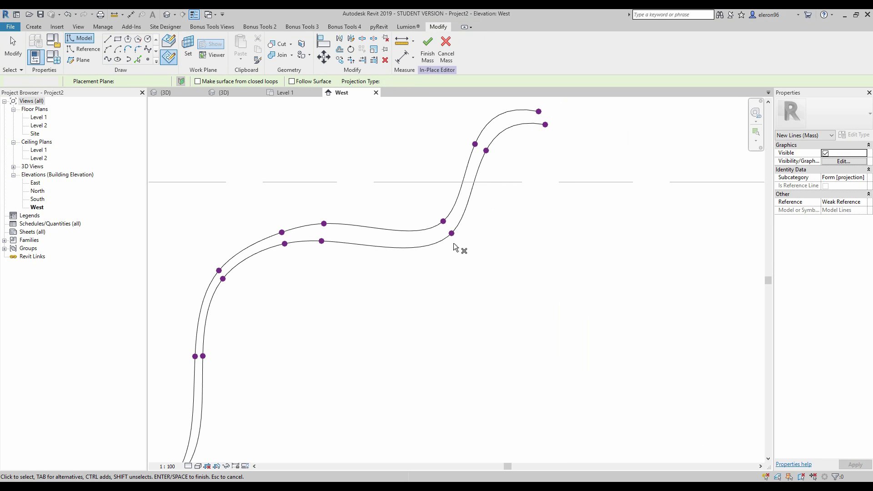
- Draw a third eight-point spline on Reference Plane : 3, following the first wave slightly to its left and above
left_click(107, 60)
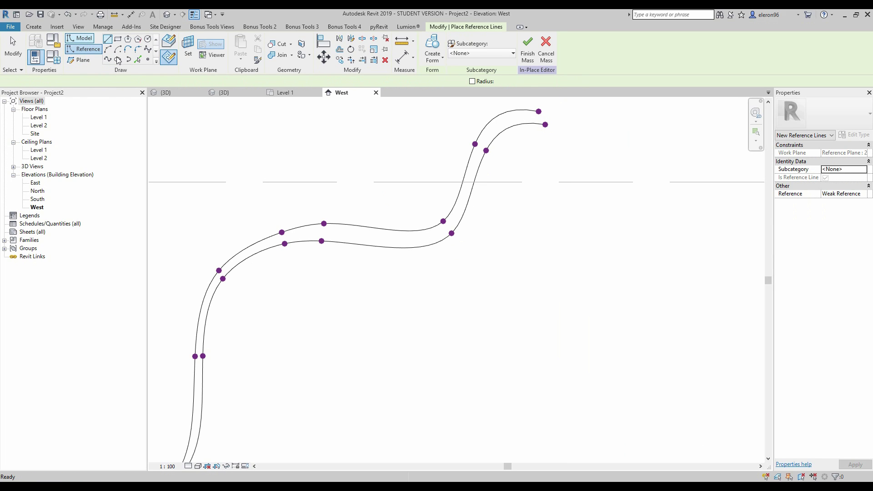
left_click(130, 82)
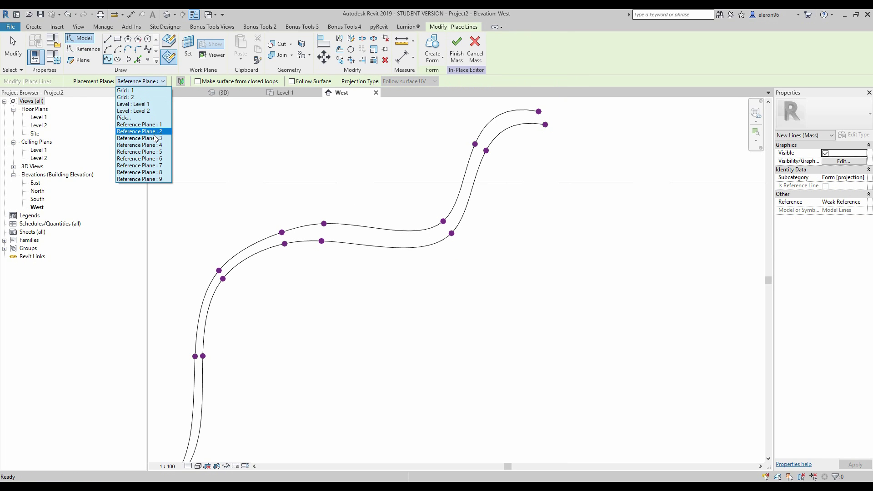
left_click(150, 139)
middle_click_drag(186, 462, 223, 312)
left_click(206, 328)
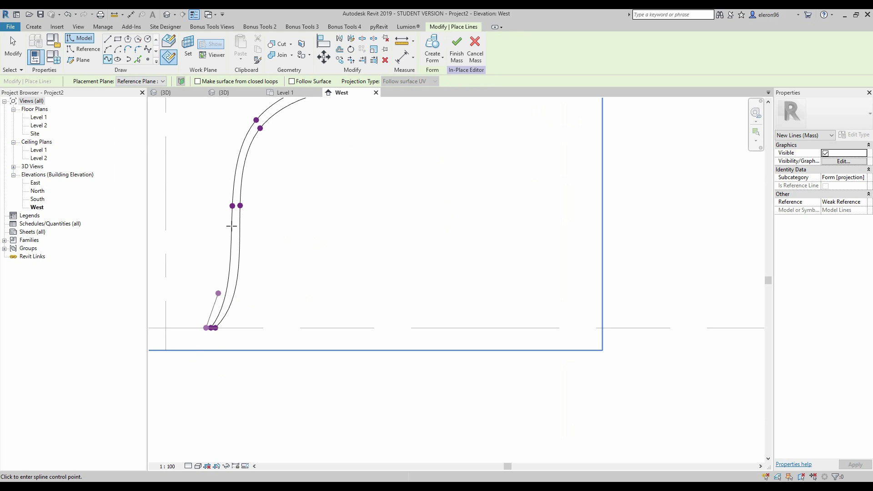
left_click(225, 206)
middle_click_drag(233, 112, 222, 202)
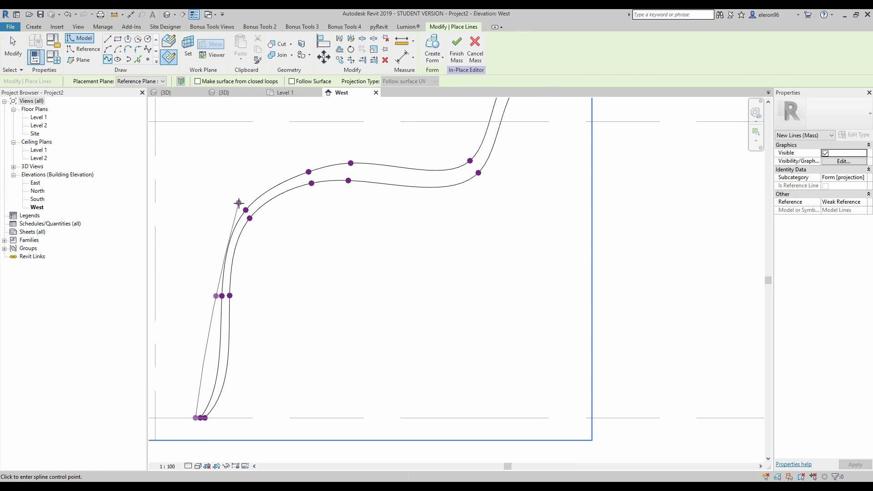
left_click(239, 203)
left_click(306, 163)
left_click(351, 155)
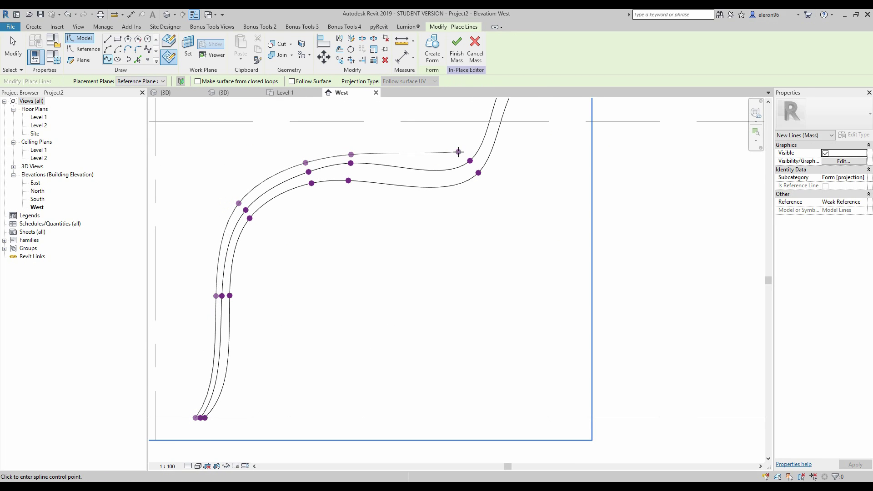
left_click(459, 151)
middle_click_drag(459, 151, 367, 233)
left_click(402, 161)
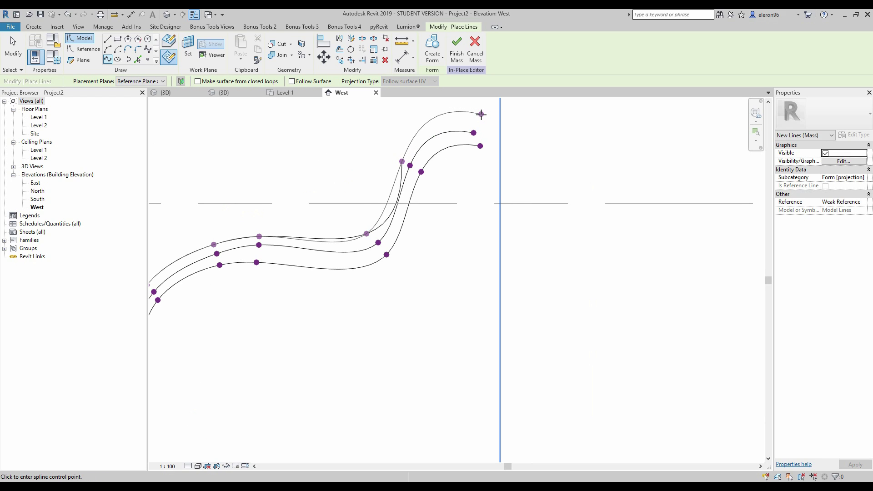
left_click(481, 115)
key("Escape")
key("Escape")
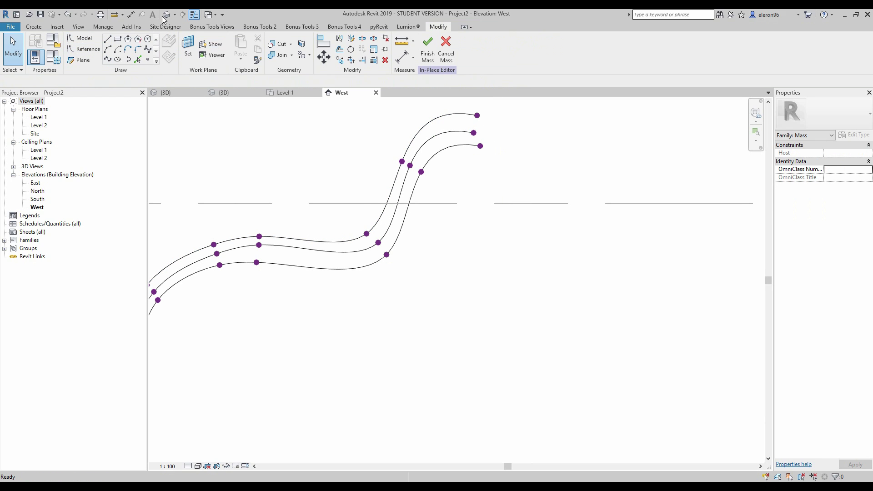
- Open the default 3D view and examine the spacing and shape of the three splines
left_click(165, 15)
scroll(468, 296, "up", 8)
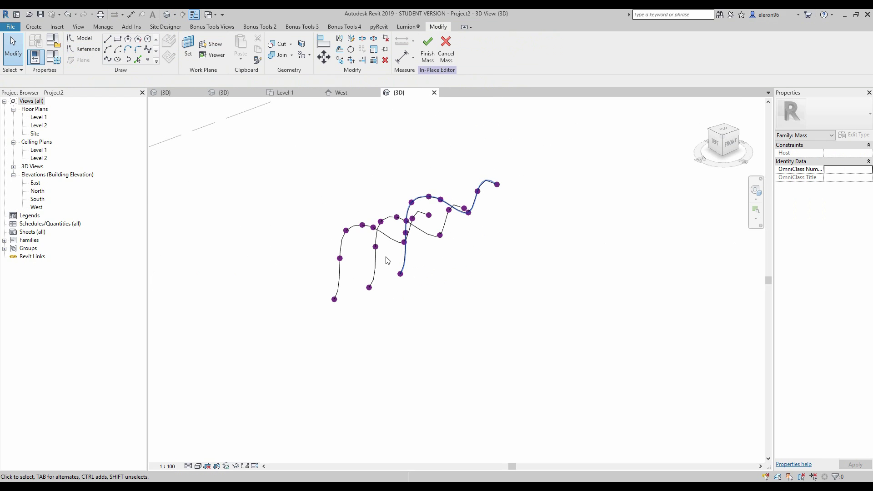
middle_click_drag(459, 253, 460, 203, "shift")
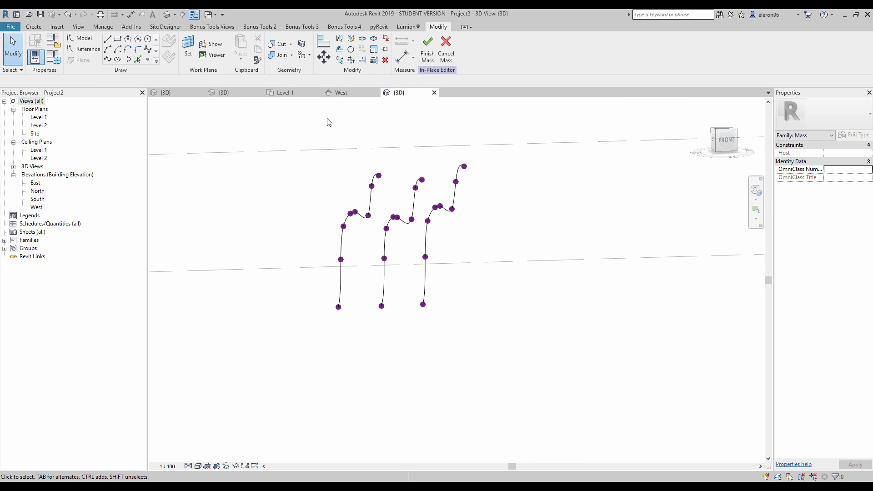
- Draw a fourth eight-point wave spline on the next reference plane in the West elevation, closely following the three existing waves
left_click(341, 93)
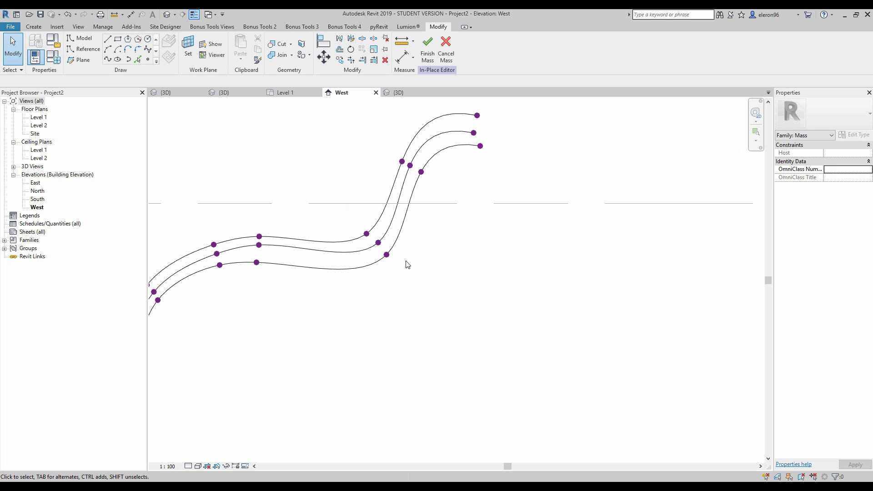
scroll(407, 265, "down", 3)
scroll(356, 264, "up", 2)
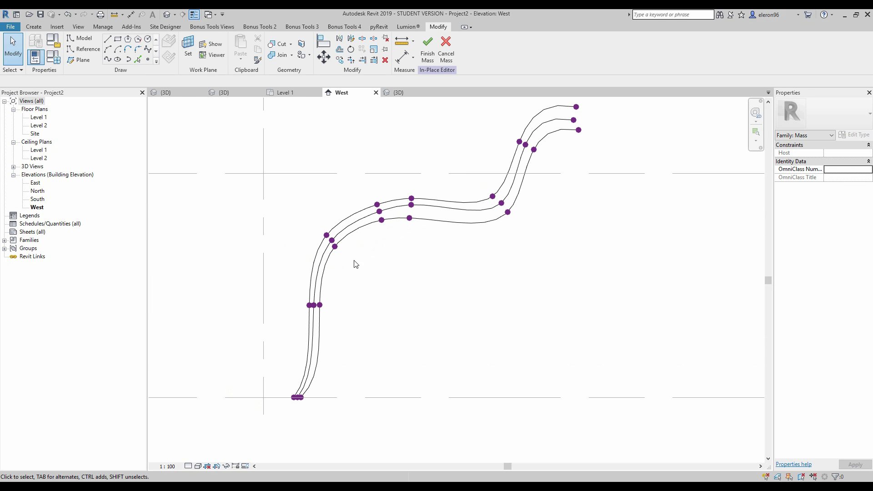
left_click(107, 60)
scroll(263, 352, "down", 2)
mouse_move(322, 133)
middle_mouse_down()
mouse_move(282, 209)
mouse_move(236, 255)
middle_mouse_up()
- Draw a fifth wave spline as a reference line on the next reference plane, ending slightly higher than the other four
left_click(83, 49)
left_click(156, 81)
left_click(168, 89)
middle_click_drag(169, 182, 236, 353)
left_click(273, 284)
middle_click_drag(244, 289, 355, 146)
left_click(416, 204)
middle_click_drag(437, 203, 315, 344)
left_click(338, 345)
left_click(408, 203)
left_click(531, 114)
- Turn off the Is Reference Line property of the fifth spline
key("Escape")
key("Escape")
left_click(843, 227)
left_click(841, 236)
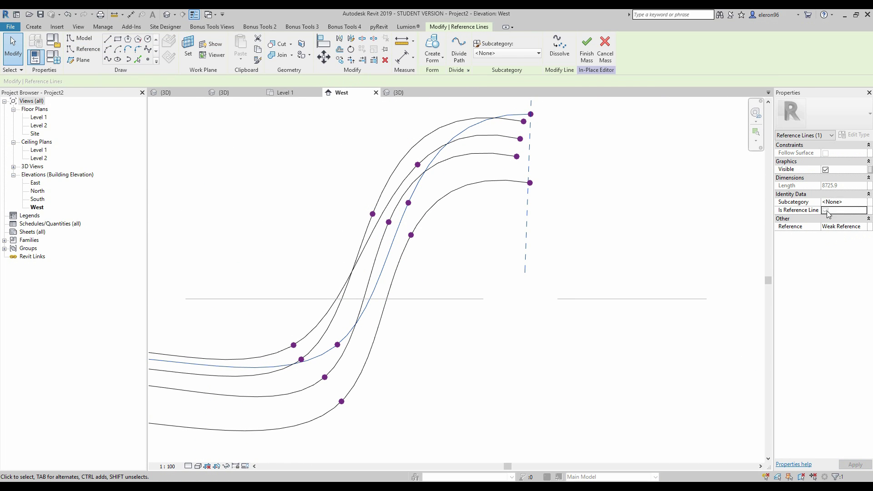
- Draw a sixth wave spline as a model line on the next reference plane, with its upper end lower than the fifth's
left_click(80, 38)
scroll(345, 273, "down", 2)
scroll(344, 269, "up", 3)
left_click(344, 269)
scroll(357, 280, "up", 2)
scroll(357, 281, "down", 3)
- Draw a seventh, seven-point spline on the next reference plane, running below the other waves and ending just past its trough
left_click(83, 49)
scroll(285, 182, "up", 3)
left_click(170, 81)
left_click(177, 160)
left_click(79, 38)
scroll(421, 254, "down", 3)
scroll(508, 168, "up", 3)
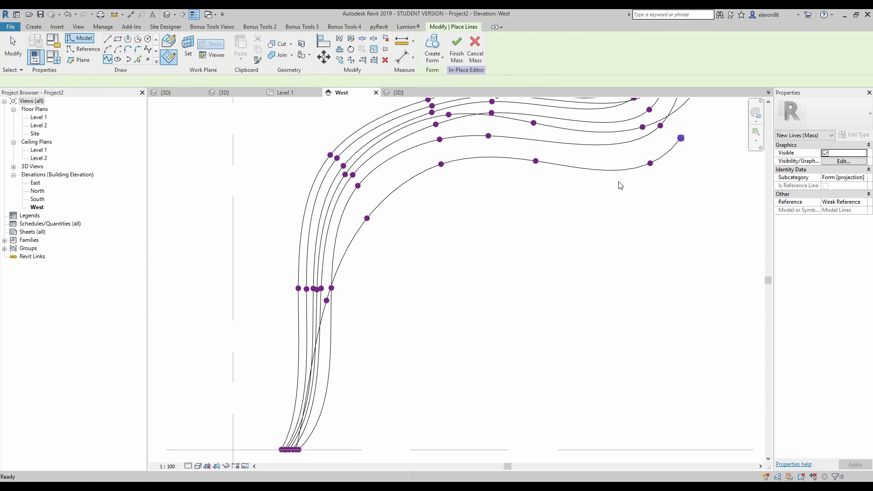
- Draw an eighth, seven-point spline on the next reference plane as a lower arch that ends in a slight downward slope
left_click(171, 81)
left_click(137, 117)
scroll(291, 400, "up", 3)
scroll(291, 318, "down", 1)
left_click(219, 406)
left_click(263, 289)
left_click(346, 168)
left_click(510, 119)
left_click(609, 130)
left_click(671, 140)
- Draw a ninth, seven-point model spline on the last reference plane, running just below the eighth arch
left_click(83, 49)
left_click(107, 59)
left_click(80, 38)
left_click(162, 81)
left_click(136, 117)
scroll(291, 400, "down", 3)
scroll(204, 400, "up", 3)
left_click(187, 408)
left_click(226, 289)
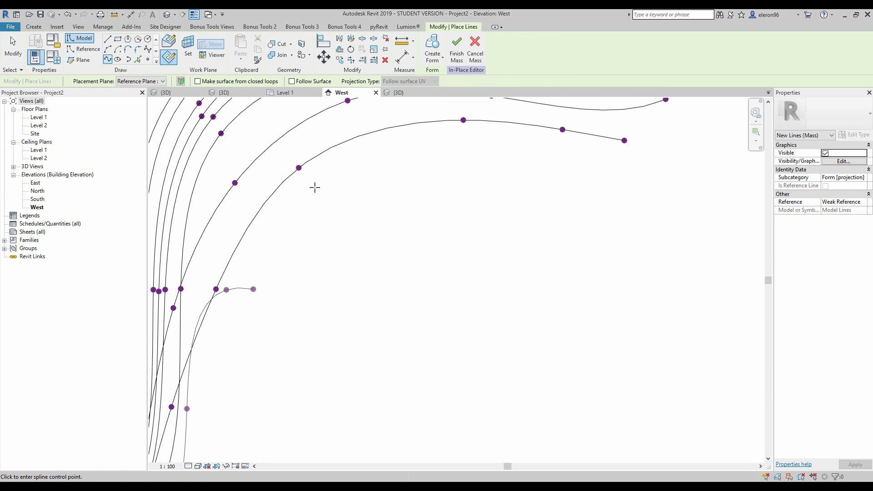
key("Escape")
key("Escape")
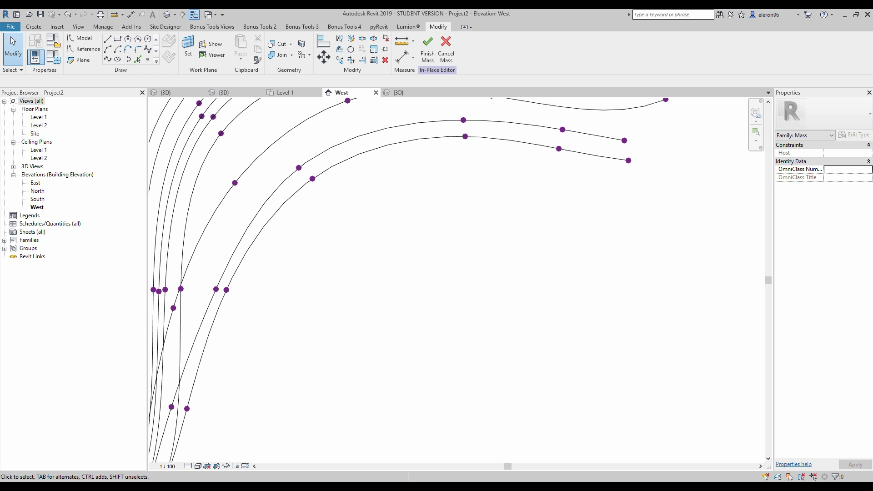
- Create a form through all nine splines in the 3D view
scroll(416, 300, "down", 3)
scroll(432, 295, "up", 2)
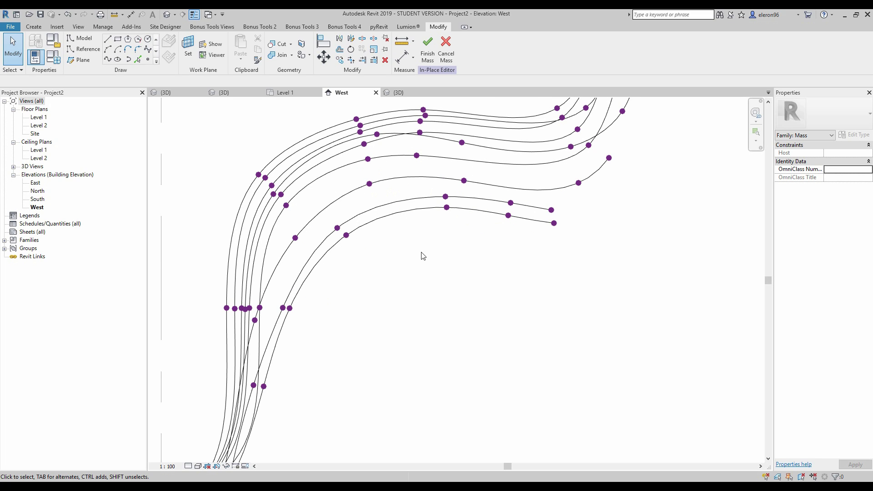
left_click(395, 93)
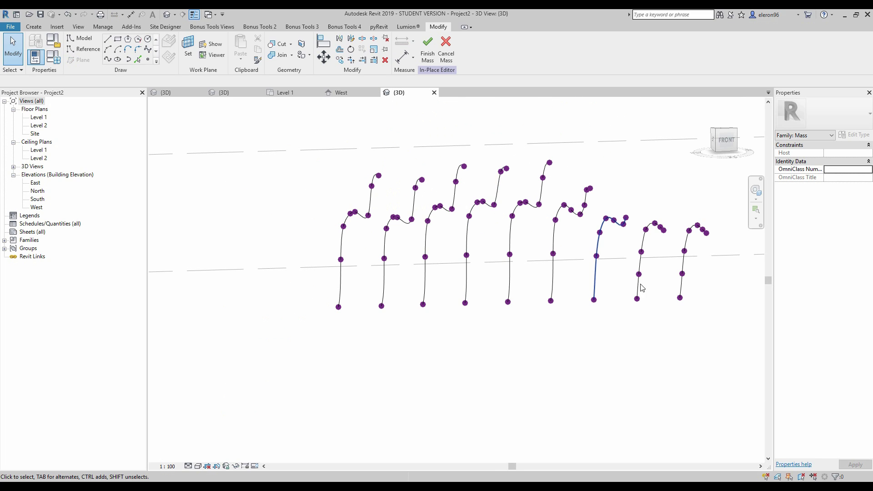
middle_click_drag(520, 299, 583, 221, "shift")
left_click_drag(652, 219, 302, 302)
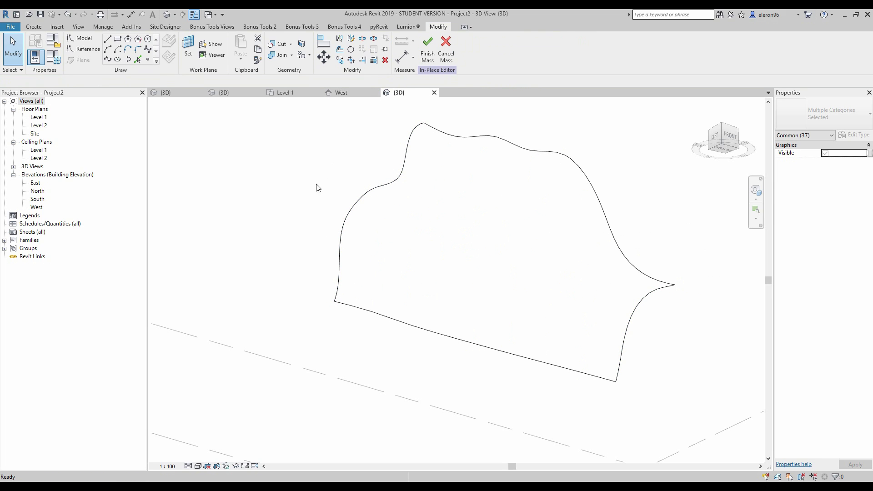
middle_click_drag(299, 232, 370, 244, "shift")
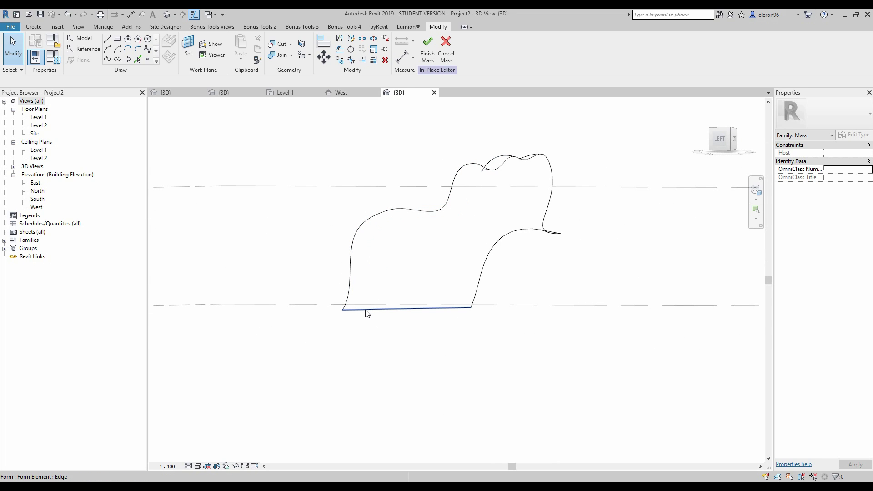
- Divide the wave form's surface and set its U grid number to 20
left_click(354, 305)
middle_click_drag(573, 293, 452, 276, "shift")
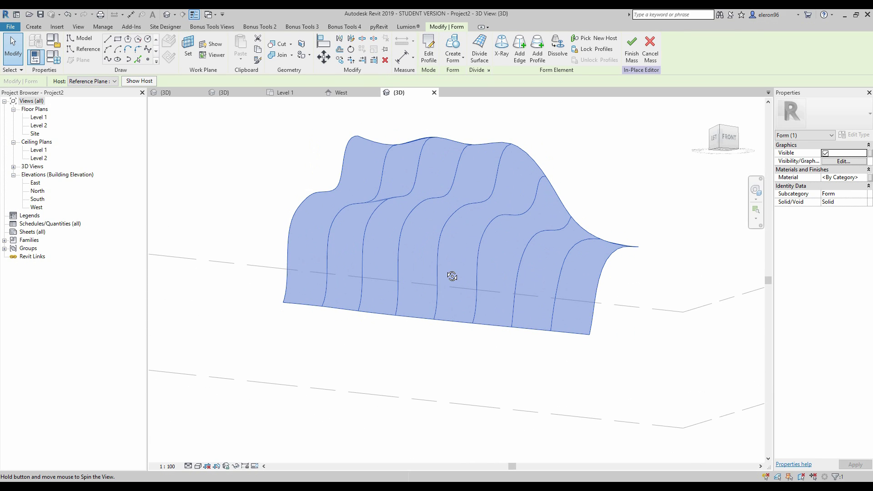
left_click(480, 48)
middle_click_drag(590, 193, 628, 196, "shift")
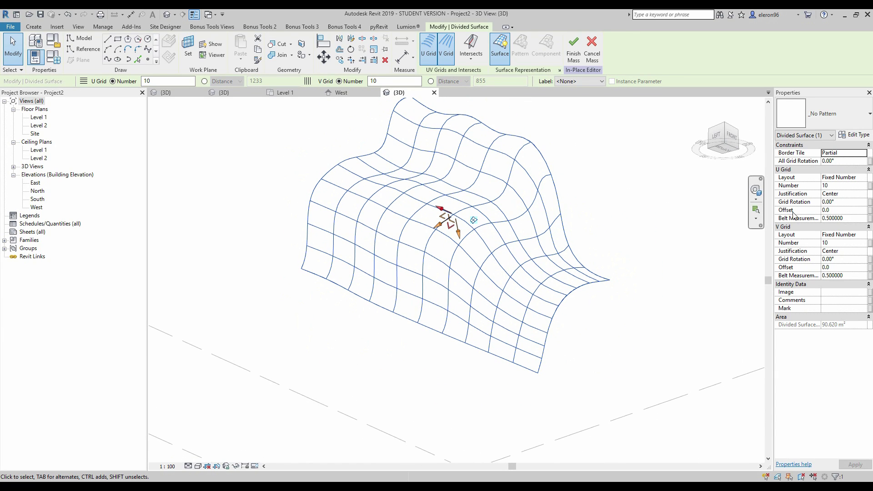
left_click(836, 188)
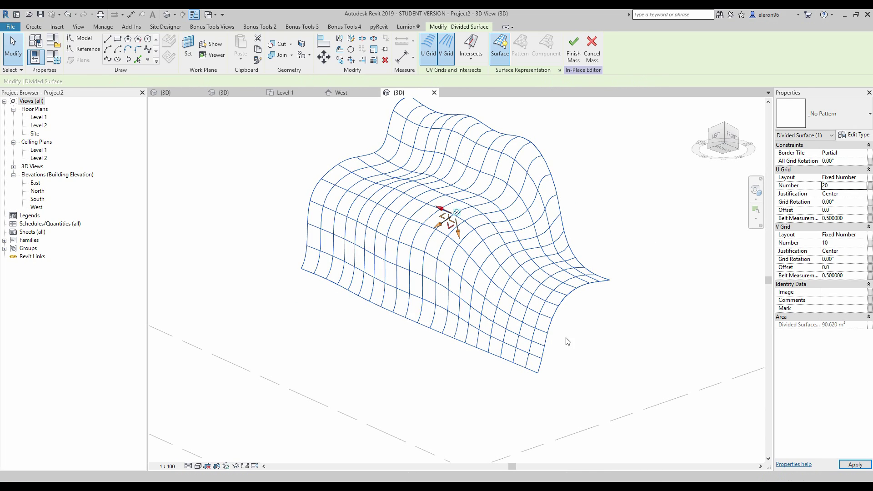
- Set the divided surface's V grid number to 9 and check the ten points in the mass profile family
left_click(845, 243)
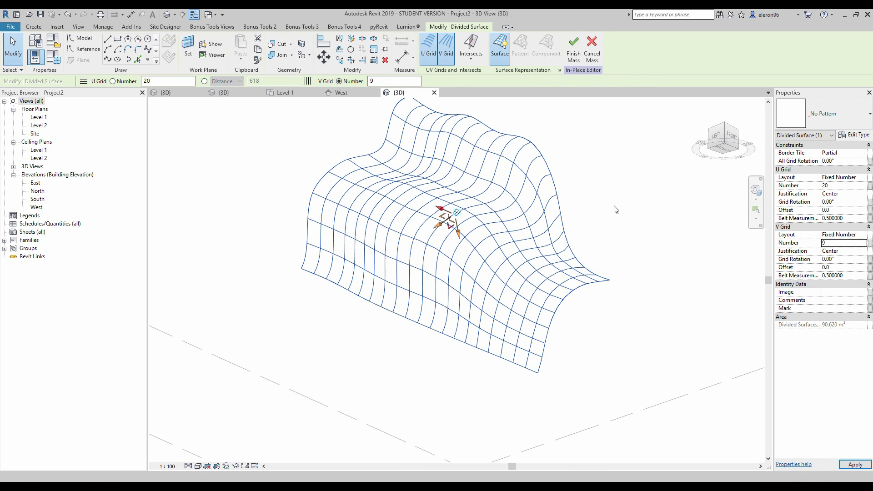
left_click(285, 92)
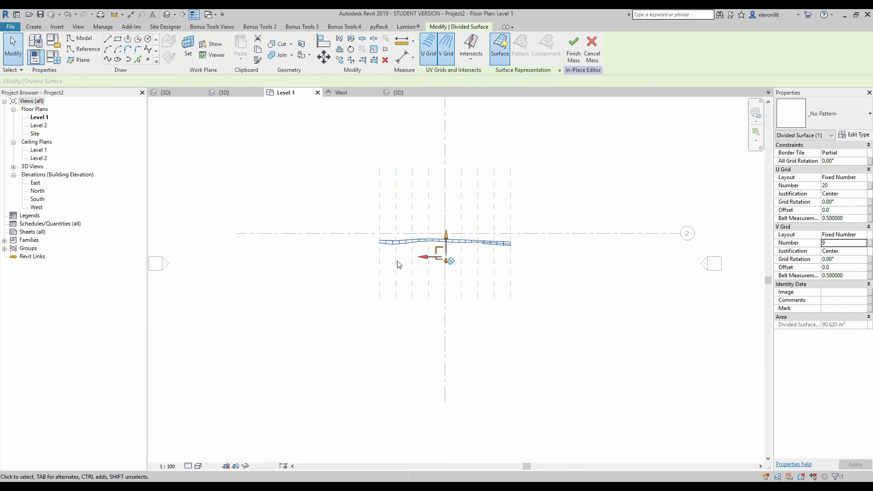
left_click(238, 94)
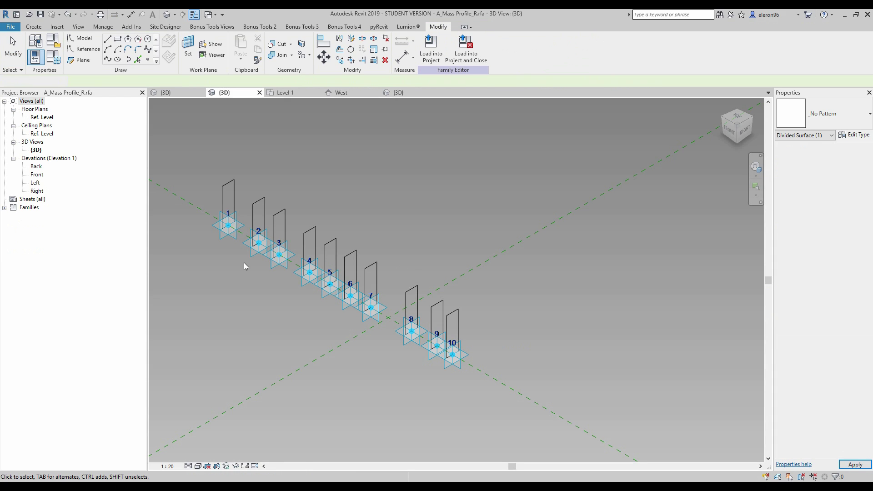
left_click(398, 93)
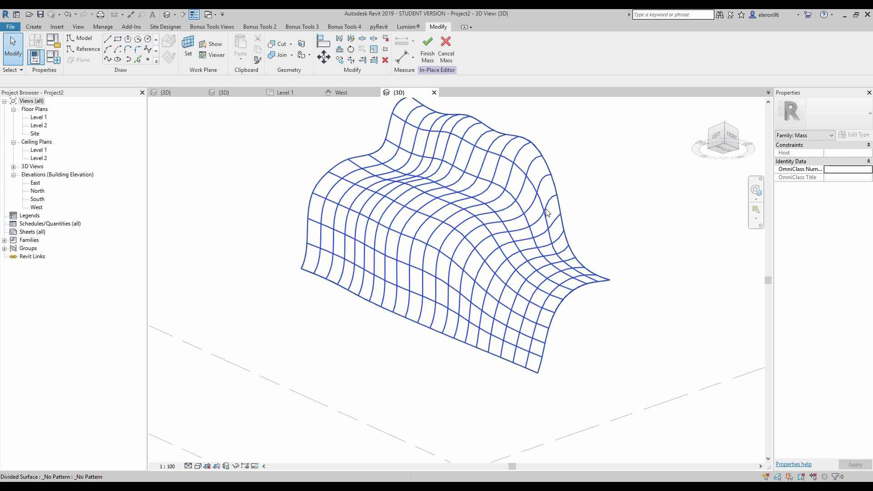
- Set the divided surface's V grid number to 10
left_click(445, 218)
left_click(844, 242)
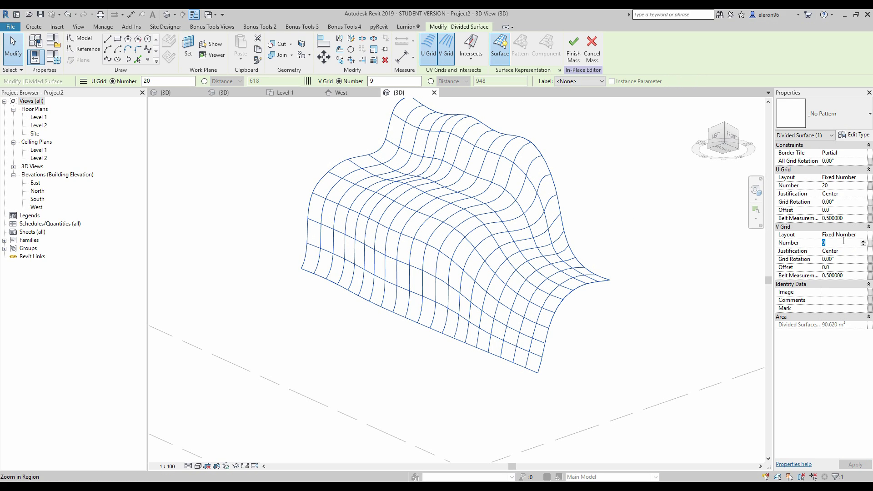
type("10")
middle_click_drag(609, 247, 553, 265, "shift")
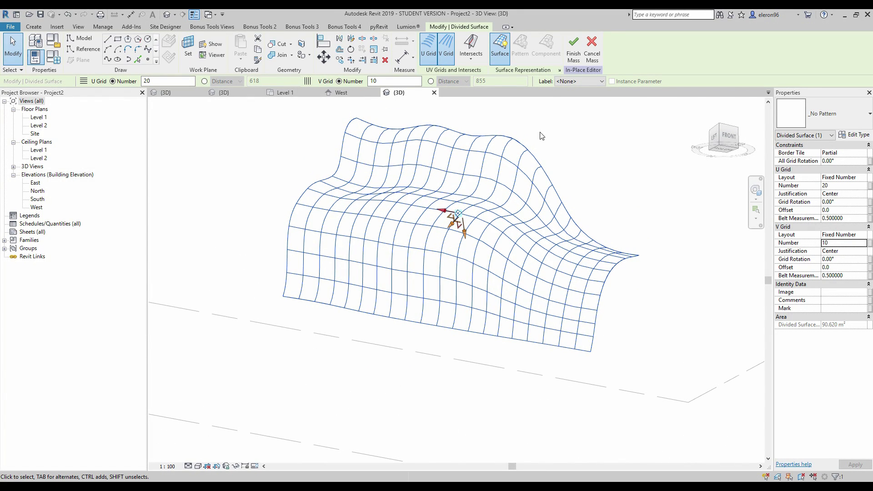
- Turn on Nodes in the divided surface's Surface Representation settings
left_click(497, 51)
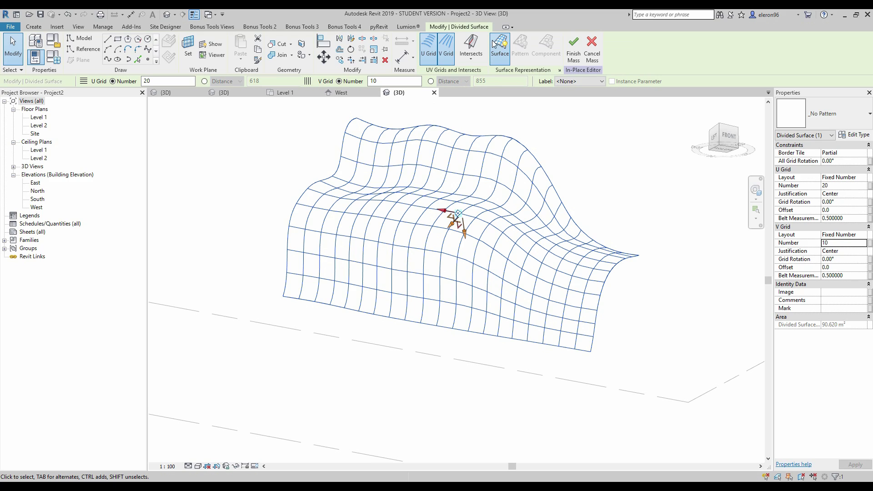
left_click(559, 71)
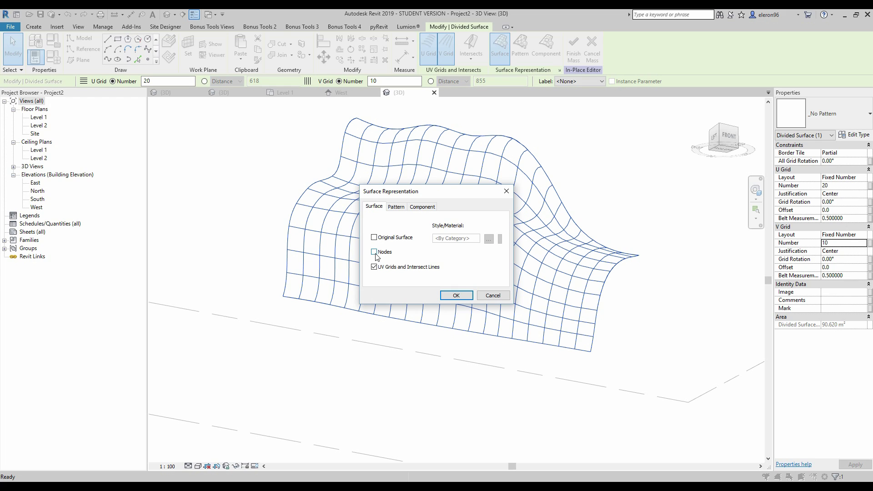
left_click(455, 296)
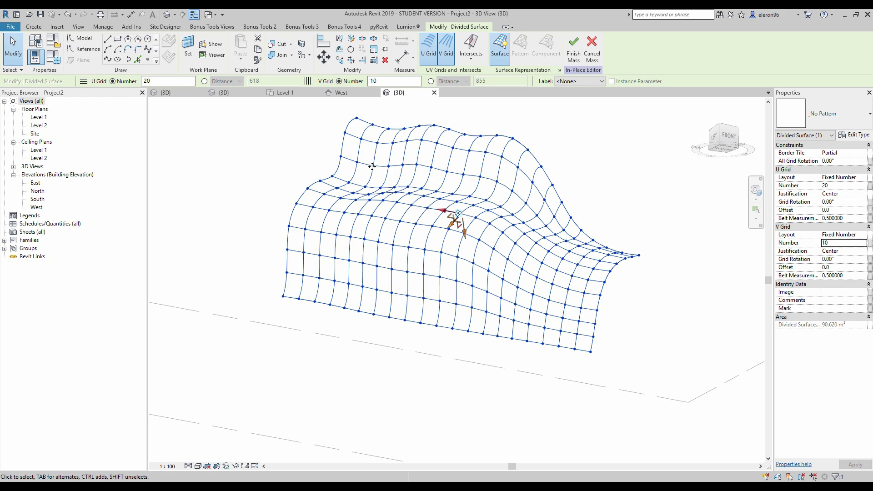
- Create a solid form through all ten A_Profile_R profiles in the A_Mass Profile_R family
left_click(376, 93)
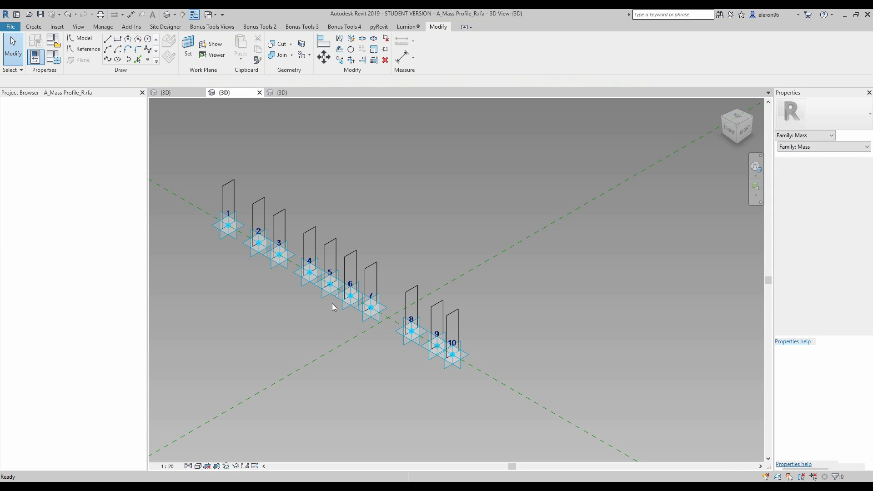
middle_click_drag(434, 323, 580, 301)
left_click_drag(384, 352, 330, 355)
middle_click_drag(432, 256, 511, 311, "shift")
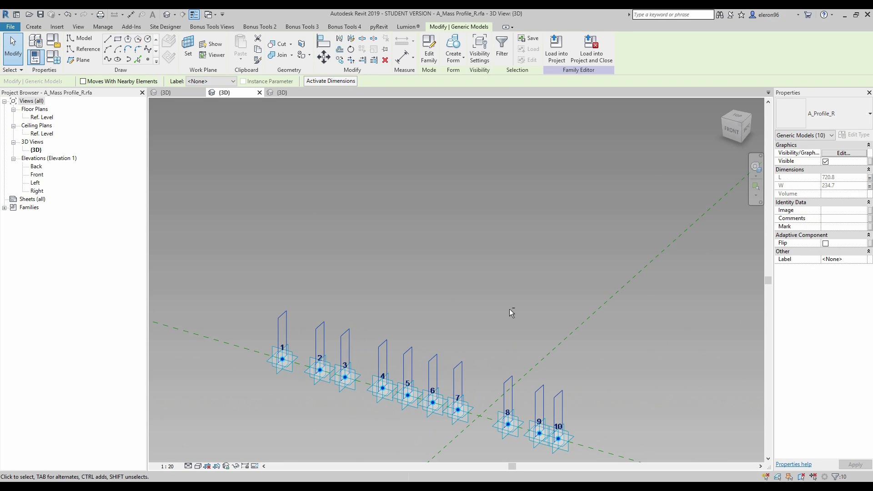
left_click(456, 41)
- Test the form's flexibility by moving placement point 4 out of line, and undo the move
left_click(397, 341)
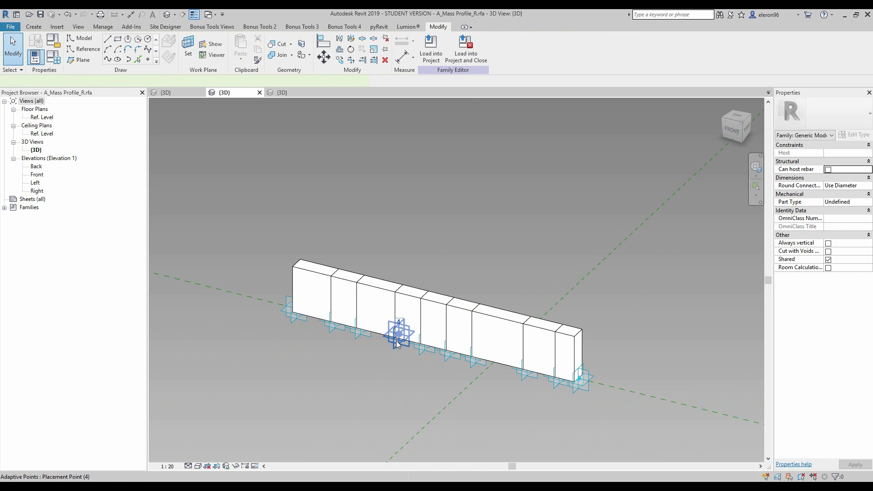
left_click(399, 319)
key("Return")
left_click_drag(401, 318, 449, 398)
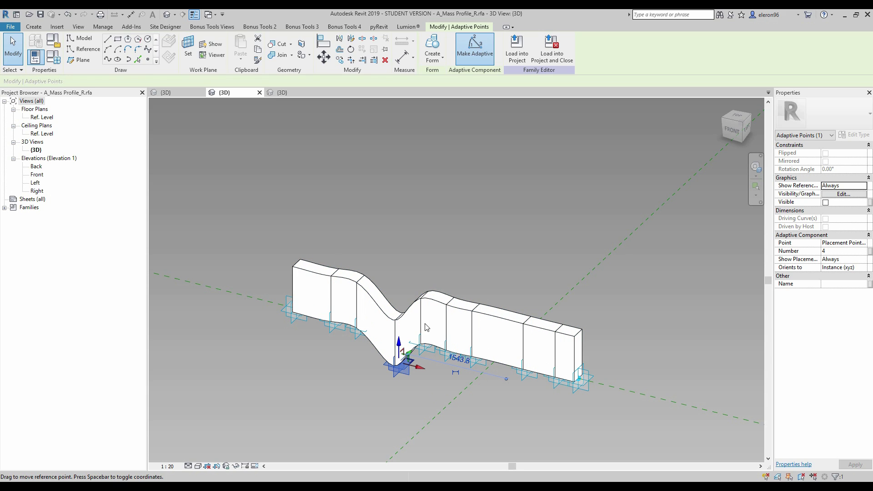
key("ctrl+z")
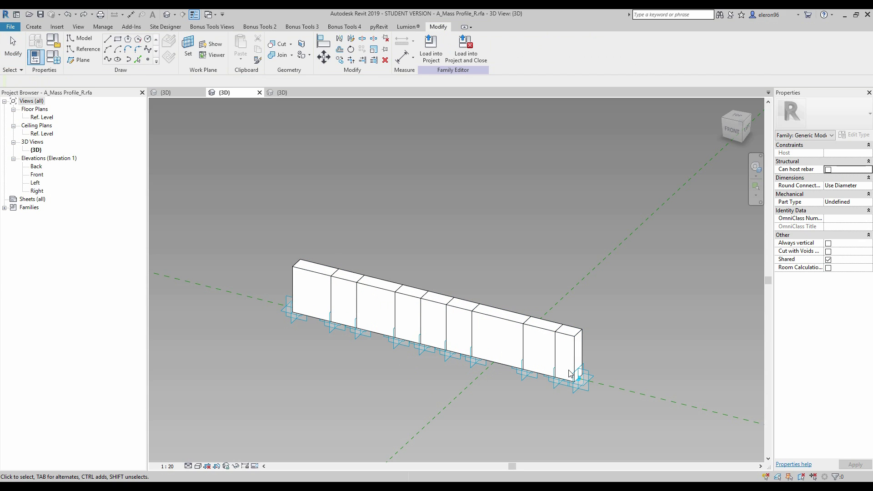
- Load A_Mass Profile_R into Project2 and place one instance on ten consecutive nodes along the surface's low end edge, starting at the base
left_click(431, 47)
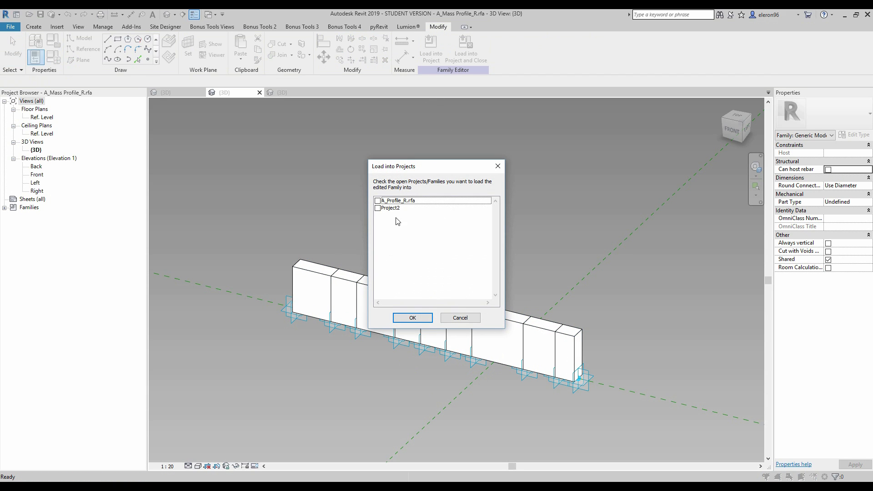
left_click(413, 318)
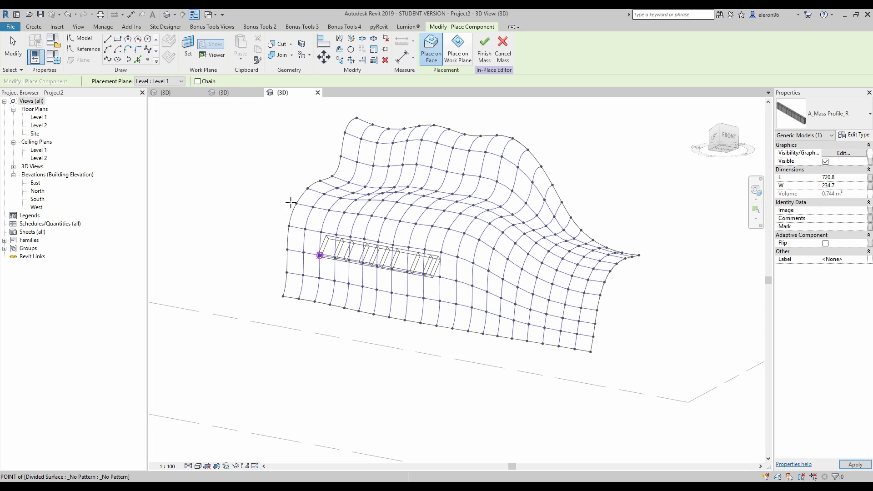
middle_click_drag(291, 204, 575, 403, "shift")
scroll(341, 315, "up", 3)
left_click(247, 323)
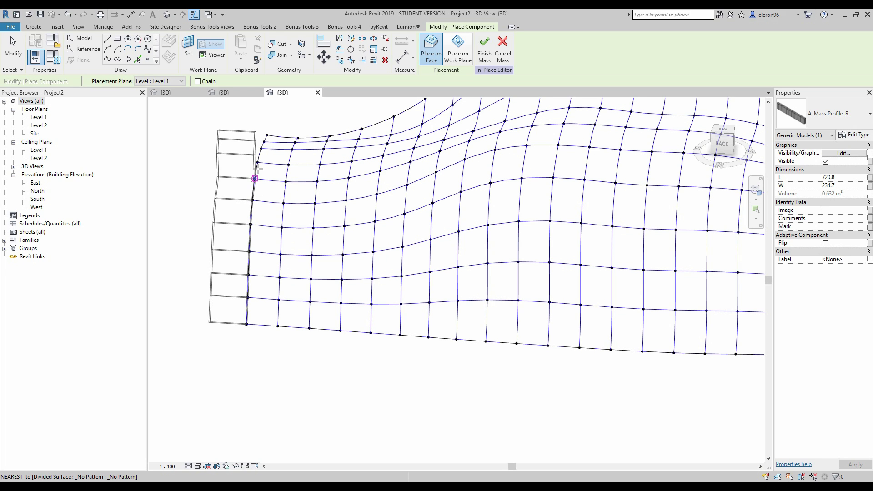
middle_click_drag(259, 162, 338, 188, "shift")
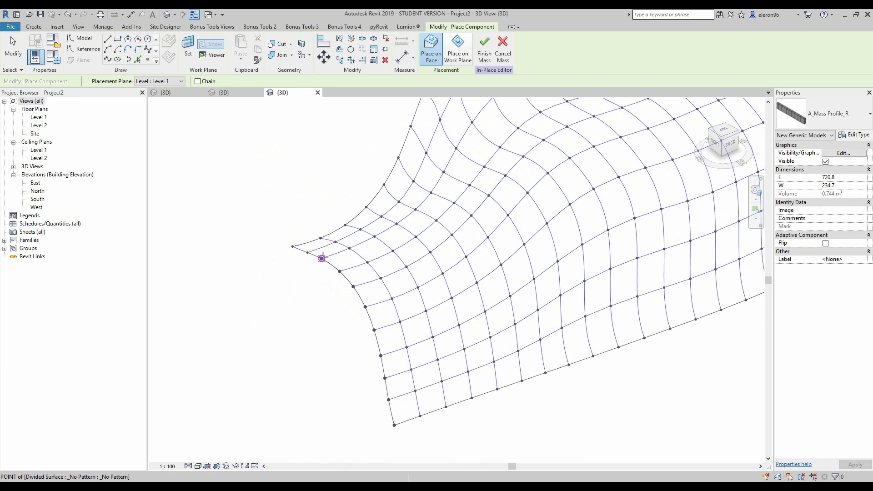
left_click(322, 258)
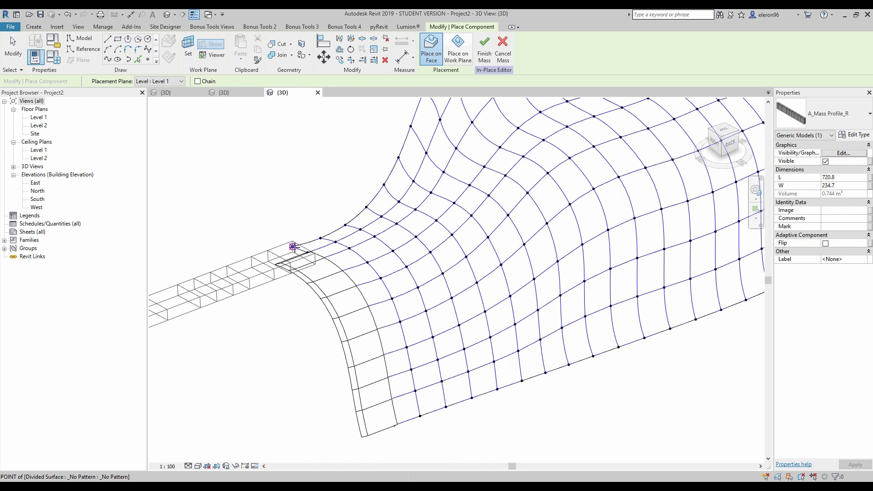
- Try to continue the placed component to the remaining node at the tip of the surface's end edge
scroll(293, 246, "down", 2)
middle_click_drag(245, 214, 408, 330, "shift")
left_click(316, 272)
scroll(317, 272, "up", 2)
scroll(293, 254, "down", 2)
- Check the placement points in the A_Mass Profile_R family and delete the extra straight instance at the surface's tip
left_click(221, 91)
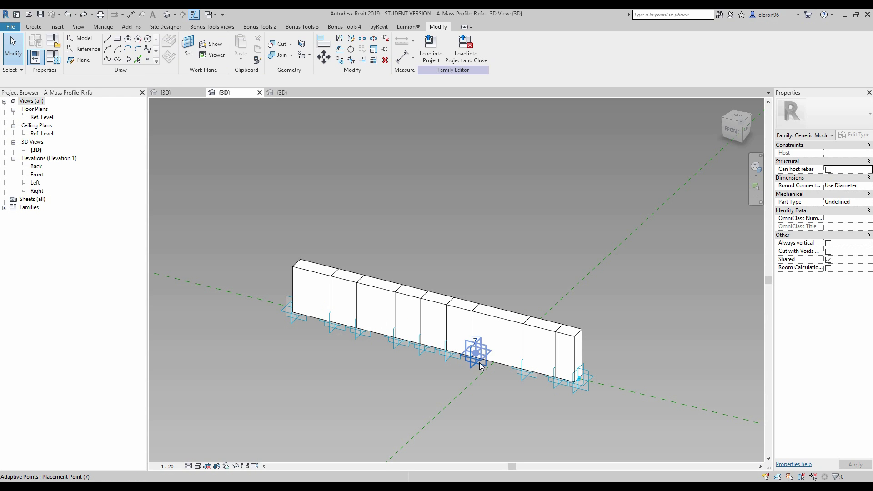
left_click(282, 93)
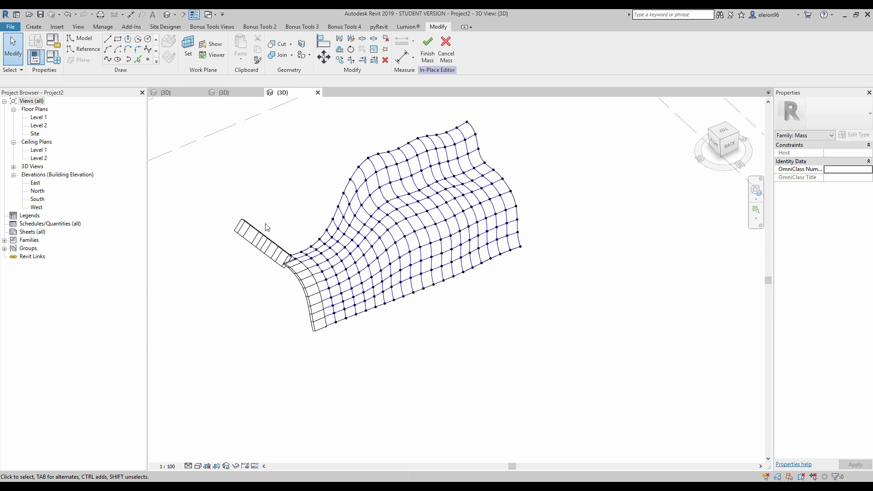
left_click(261, 245)
key("Delete")
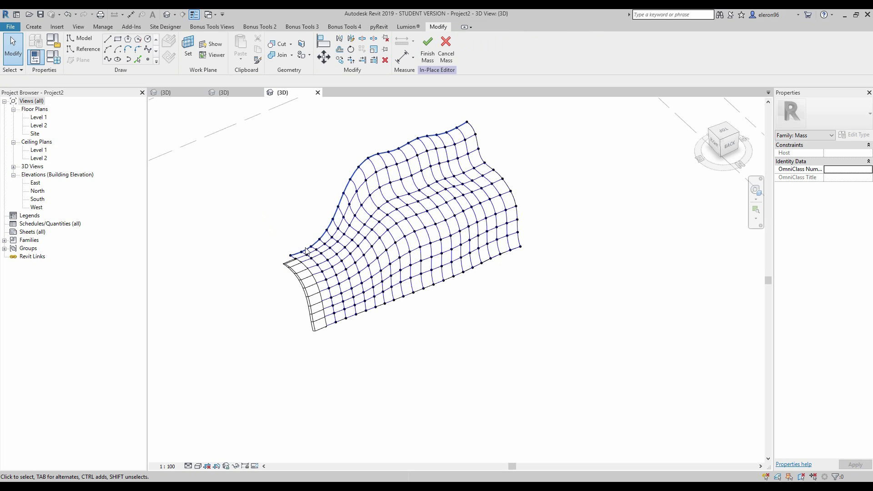
- Set the divided surface's V grid number to 9
left_click(320, 259)
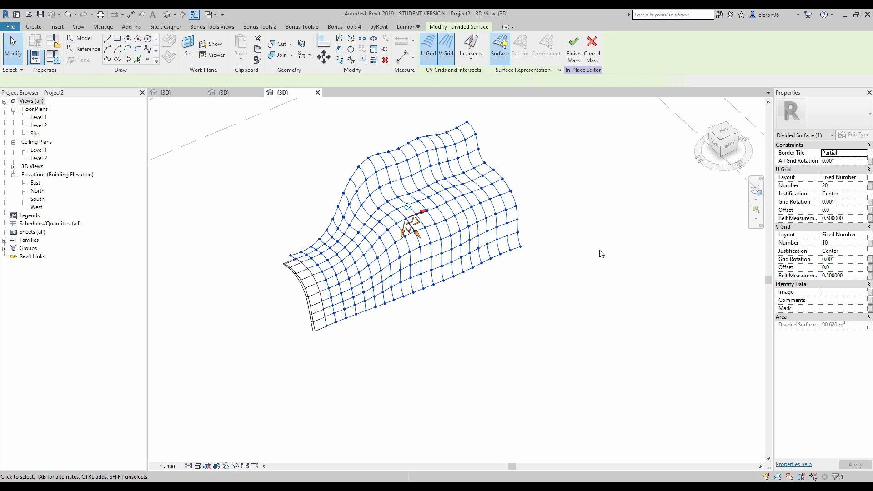
scroll(314, 291, "up", 5)
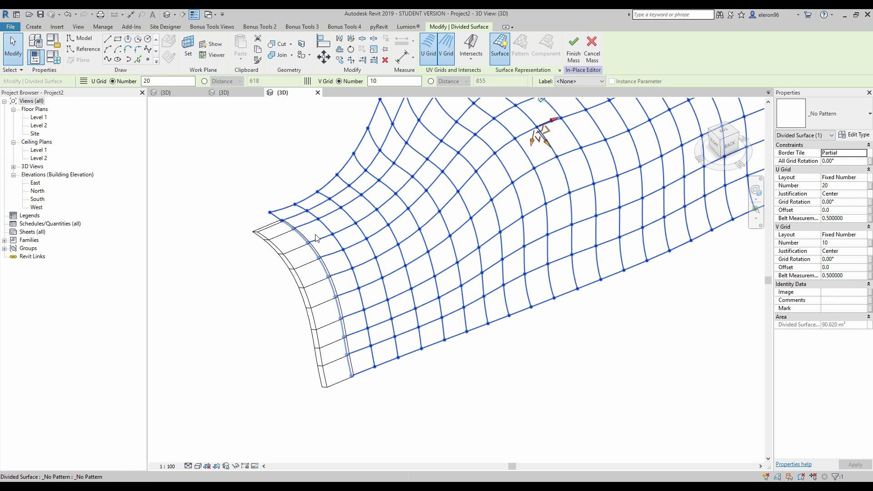
scroll(434, 306, "down", 2)
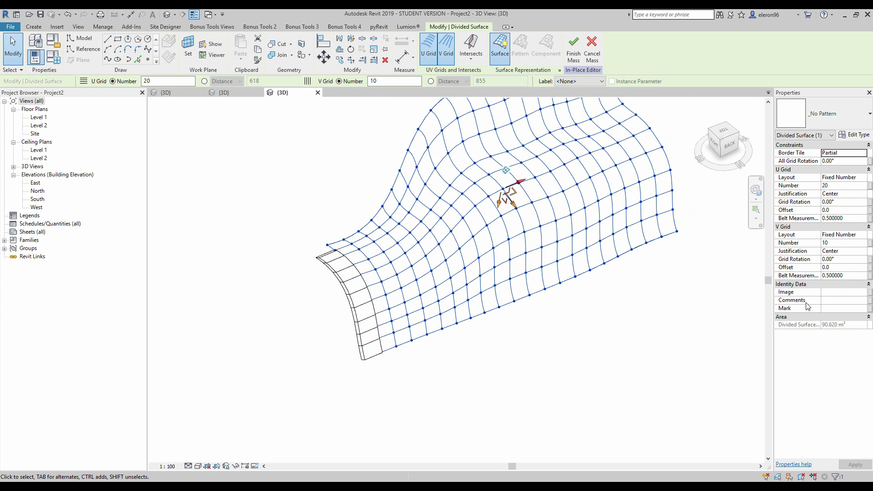
left_click(842, 244)
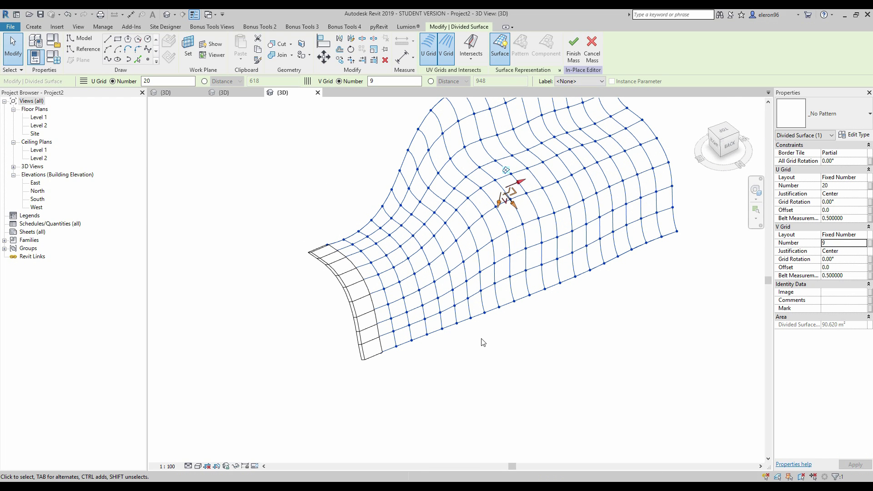
- Display the 3D view with the shaded visual style and view the placed component from the front
scroll(487, 355, "down", 2)
middle_click_drag(487, 354, 540, 238)
scroll(540, 238, "up", 3)
scroll(541, 238, "down", 1)
left_click(198, 466)
left_click(217, 429)
mouse_move(450, 348)
middle_mouse_down("shift")
mouse_move(550, 312)
mouse_move(577, 351)
mouse_move(500, 288)
middle_mouse_up("shift")
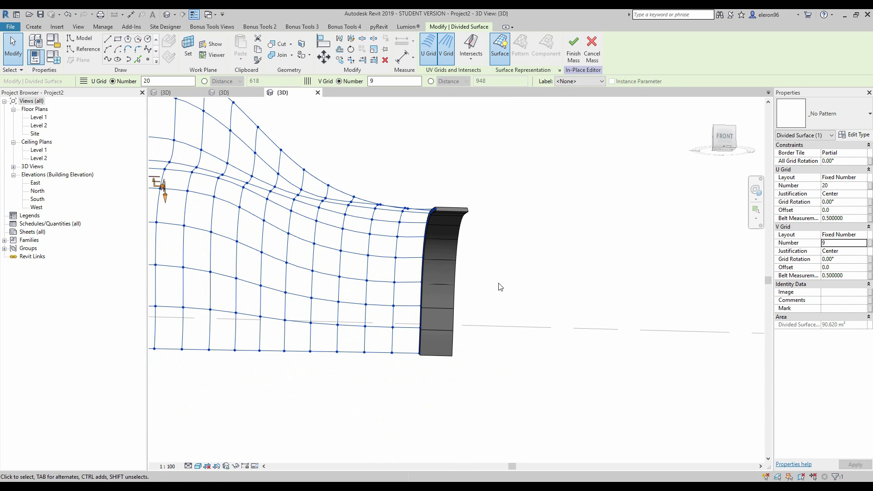
- Set both L and W of the placed A_Mass Profile_R component to 150
left_click(456, 253)
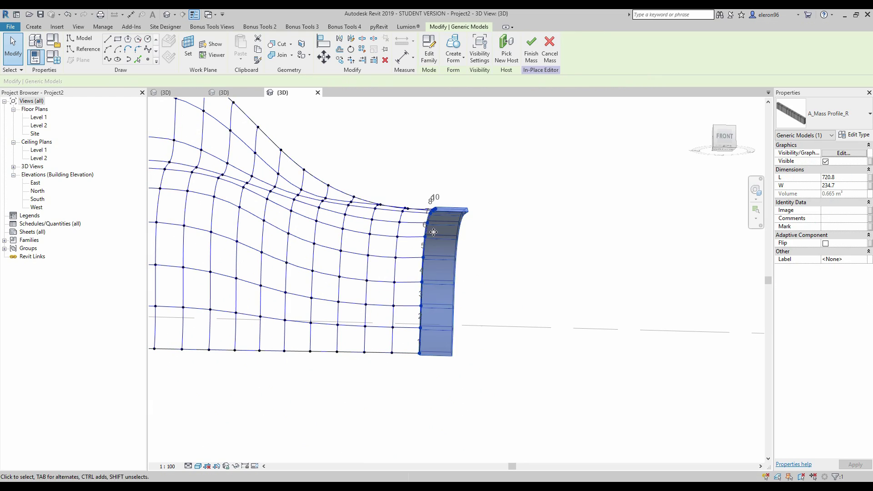
left_click(840, 177)
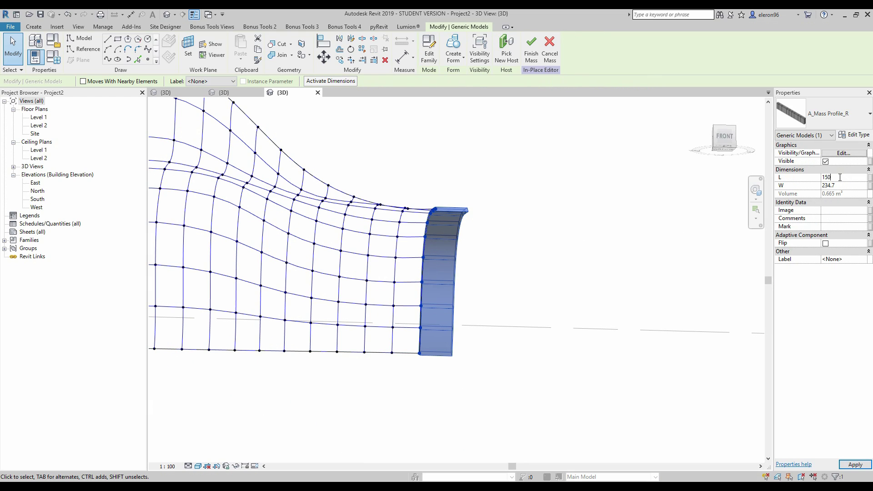
key("Return")
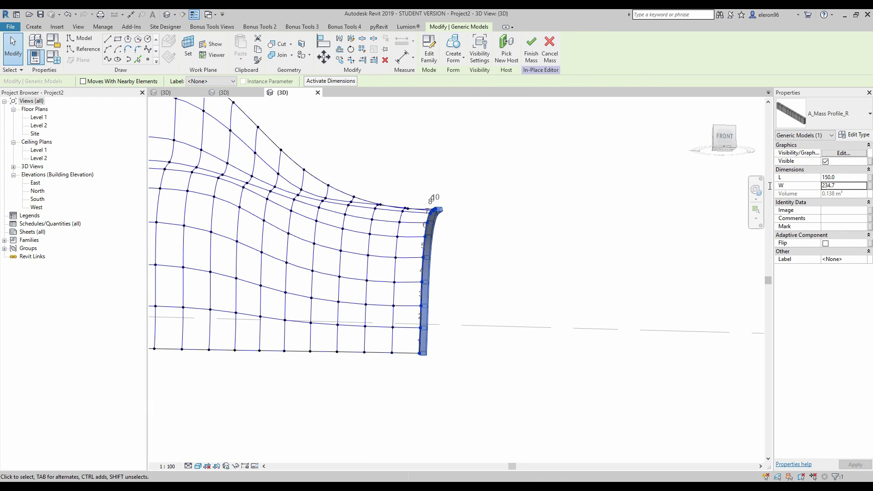
left_click(843, 186)
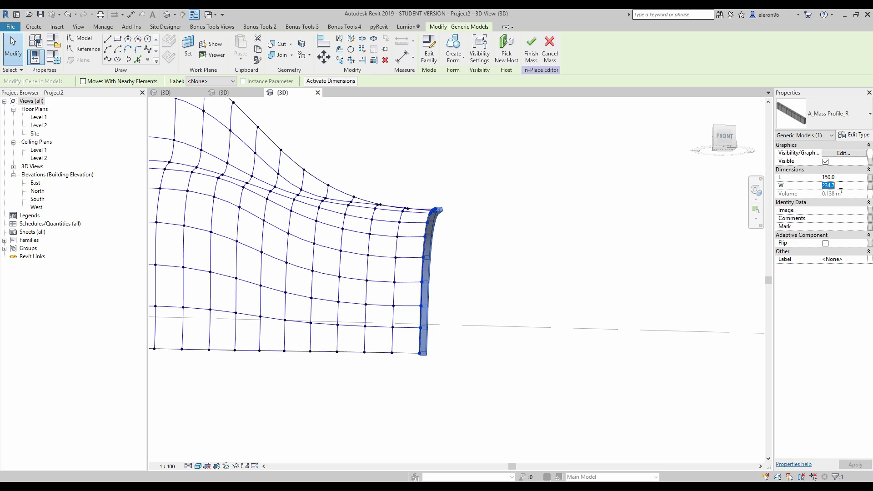
type("150")
key("Return")
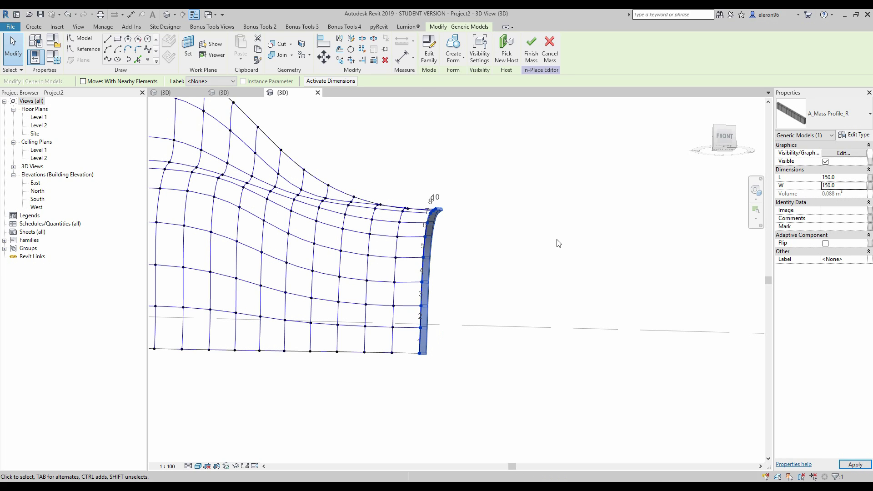
- Repeat the placed A_Mass Profile_R component across the whole divided surface
middle_click_drag(555, 244, 456, 221, "shift")
key("Escape")
left_click(456, 221)
left_click(505, 278)
middle_click_drag(506, 278, 600, 210, "shift")
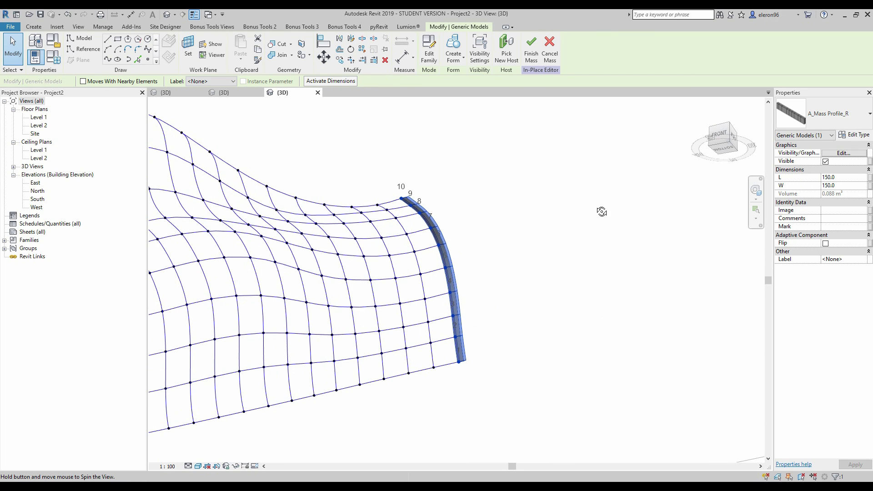
left_click(364, 50)
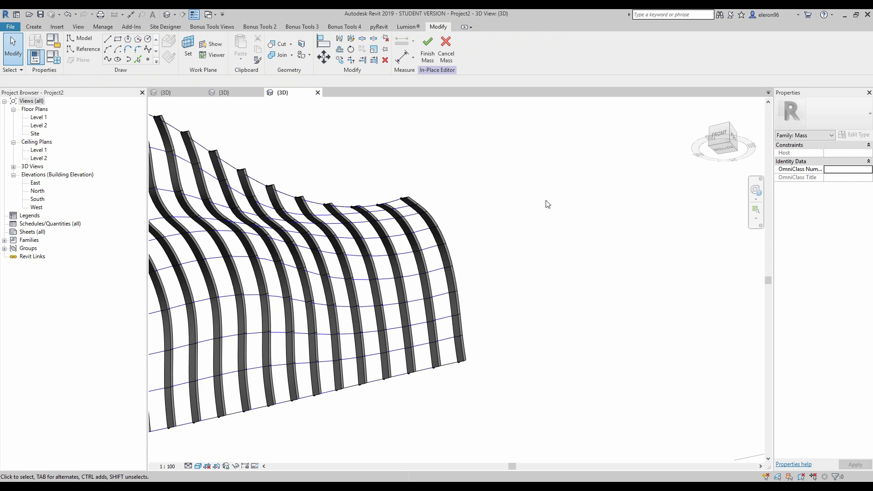
scroll(507, 288, "down", 5)
middle_click_drag(507, 288, 559, 322, "shift")
scroll(385, 277, "up", 4)
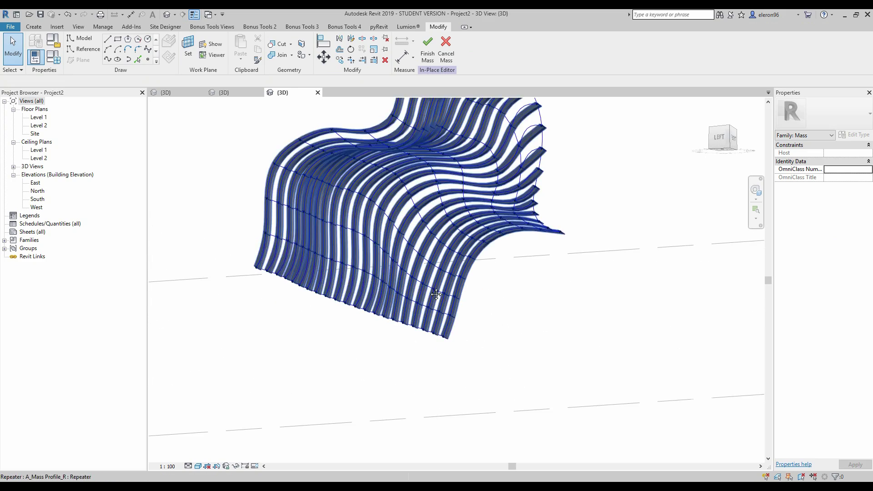
middle_click_drag(468, 332, 477, 364, "shift")
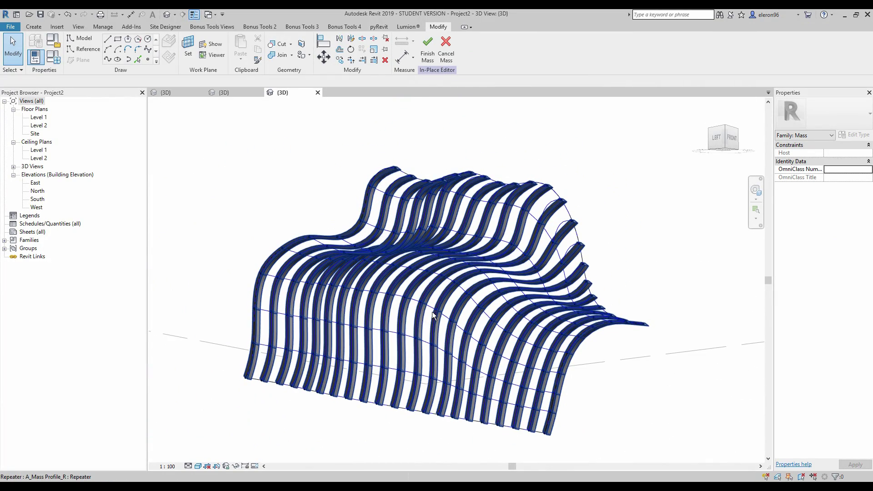
middle_click_drag(432, 312, 409, 258, "shift")
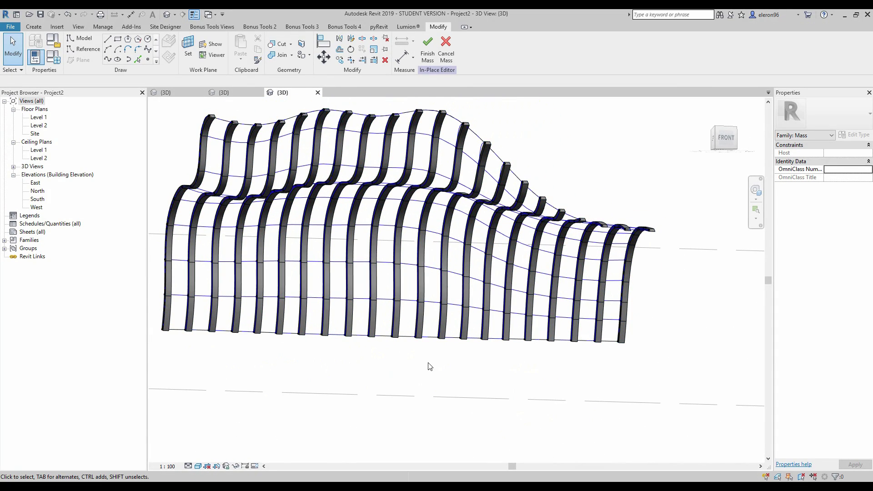
- In the A_Profile_R family, draw a diagonal line outward from the rectangle's lower right corner and an arc back to its upper right corner
left_click(242, 94)
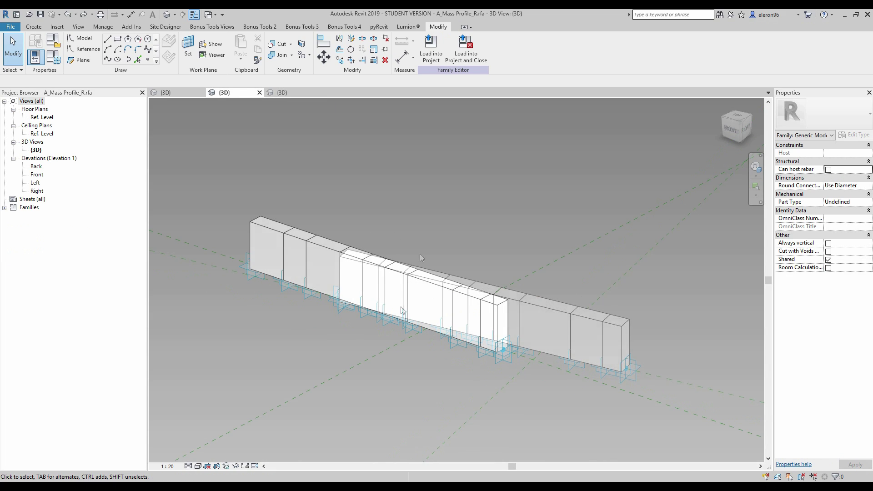
left_click(180, 93)
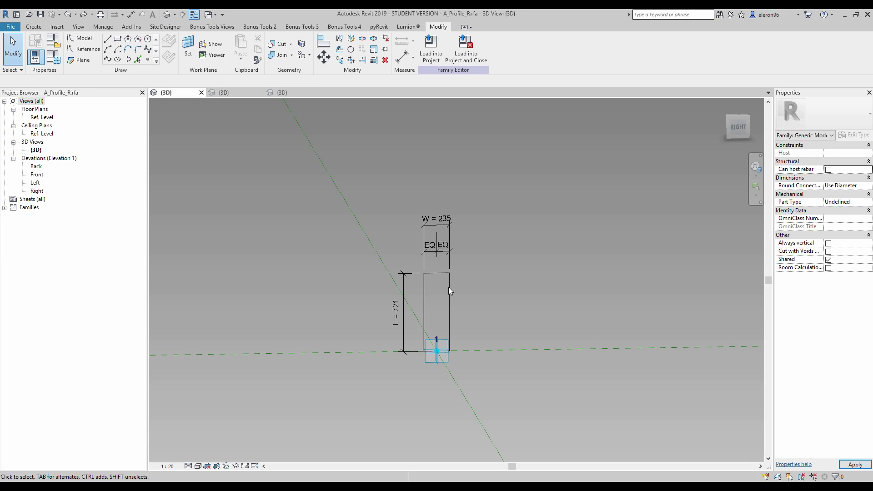
scroll(425, 272, "up", 5)
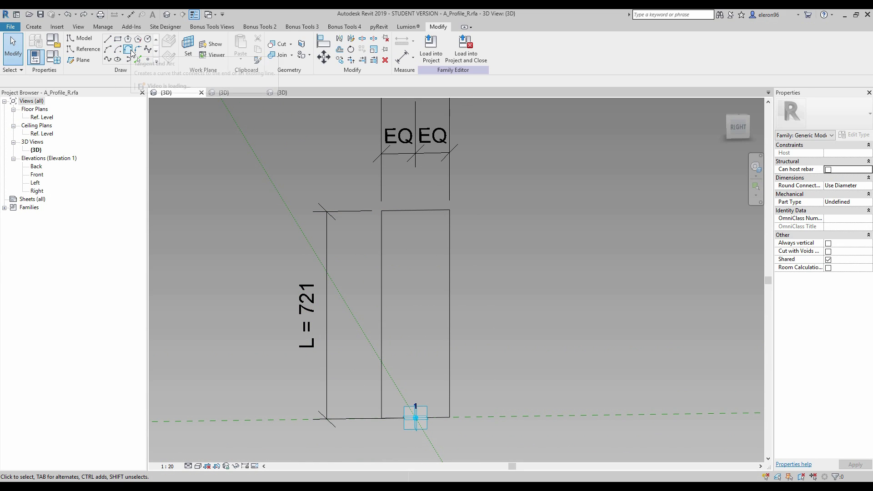
middle_click_drag(529, 276, 474, 247)
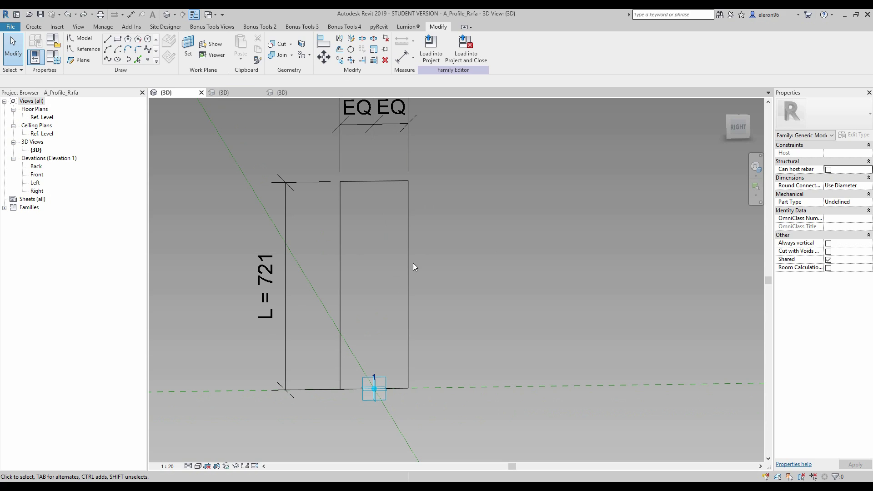
key("l")
key("i")
left_click(408, 388)
left_click(523, 272)
left_click(408, 181)
key("Escape")
key("Escape")
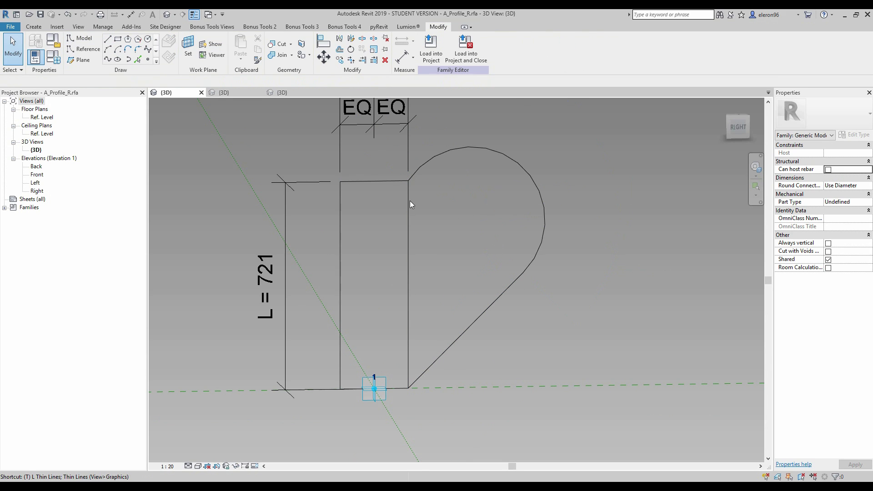
- Replace the arc with a horizontal line extending the profile's top edge about 396 mm and a vertical line down to the diagonal's end
left_click(402, 180)
left_click(536, 218)
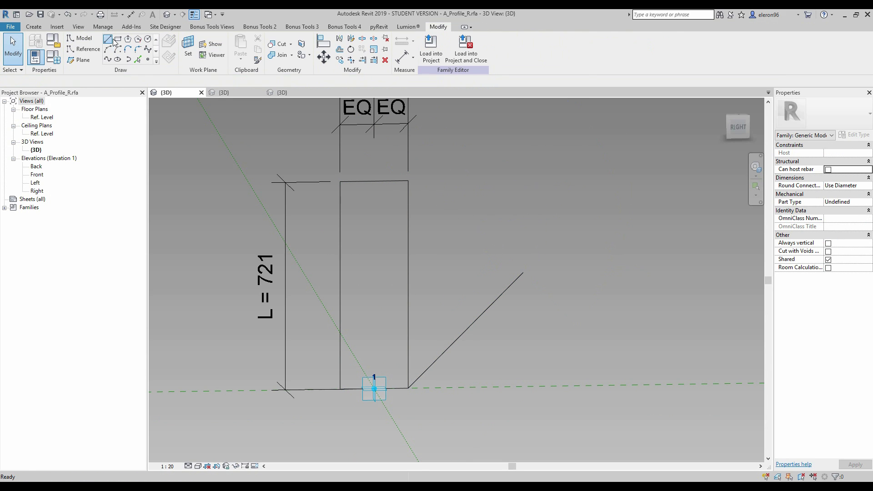
key("Delete")
key("l")
key("i")
left_click(408, 180)
left_click(524, 178)
left_click(523, 272)
key("Escape")
key("Escape")
- Delete the rectangle's original right edge inside the extended profile outline
scroll(522, 198, "down", 2)
left_click(444, 225)
key("Delete")
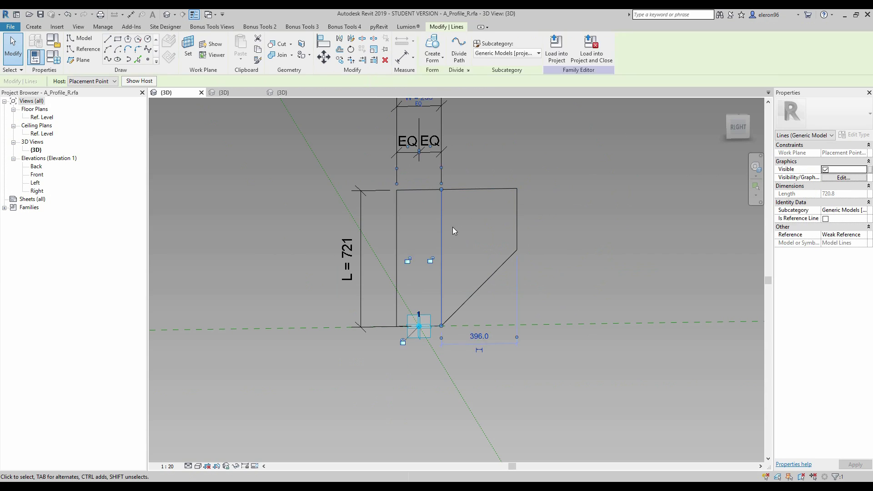
- Dimension the profile's base equally about the placement point and try labelling the overall top width dimension as W
key("d")
key("i")
left_click(449, 194)
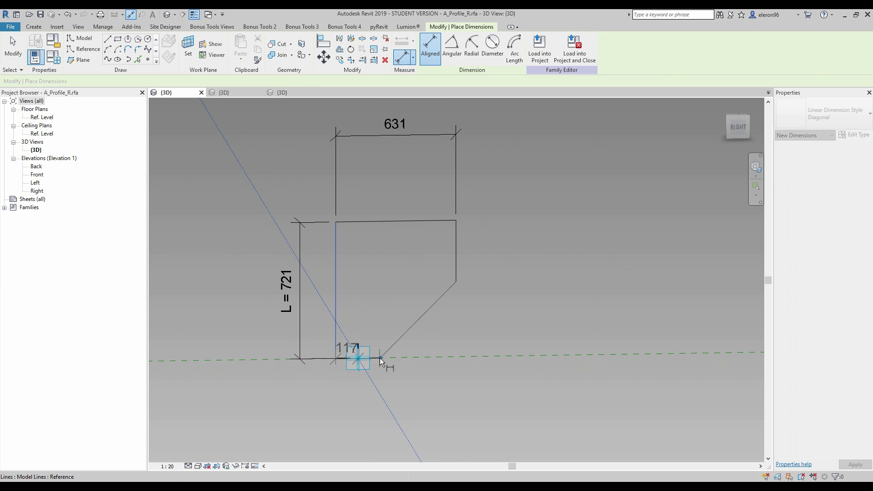
left_click(359, 184)
left_click(359, 163)
left_click(463, 55)
left_click(443, 88)
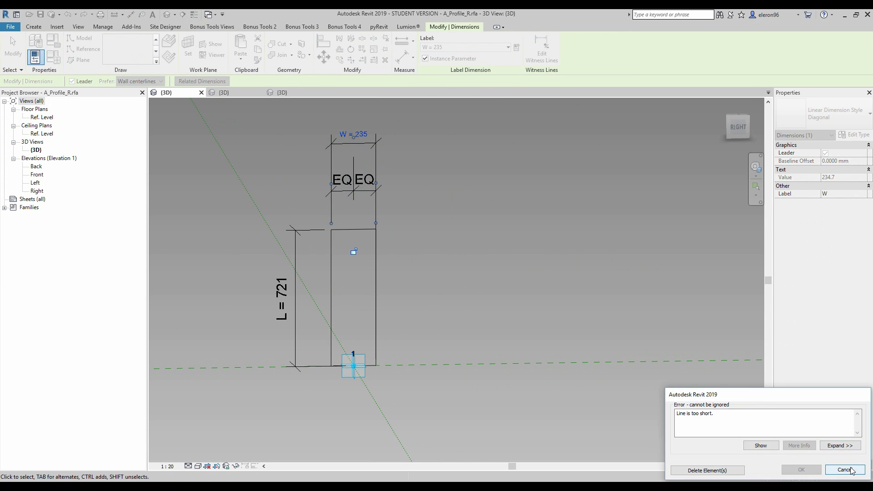
left_click(563, 288)
- Dimension the profile's base width and the width of its sloped extension separately, labelling both dimensions W
key("d")
key("i")
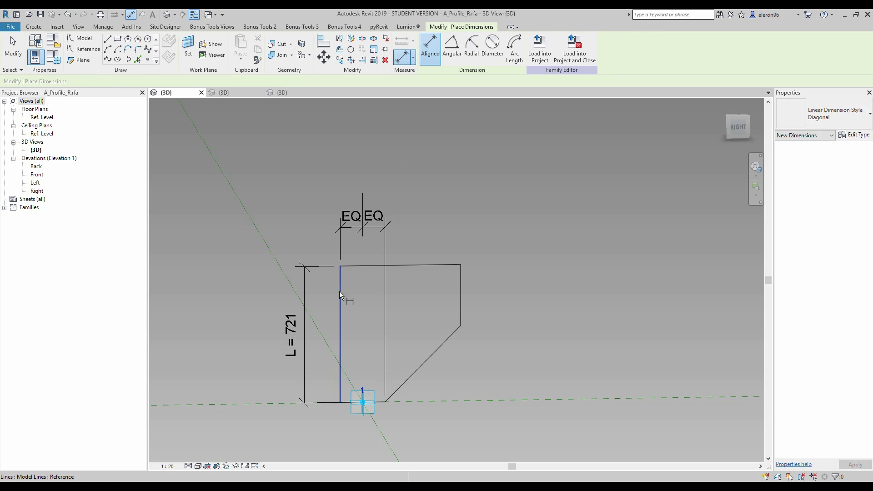
left_click(461, 296)
left_click(473, 154)
left_click(463, 50)
left_click(444, 84)
left_click(520, 189)
middle_click_drag(469, 253, 479, 217)
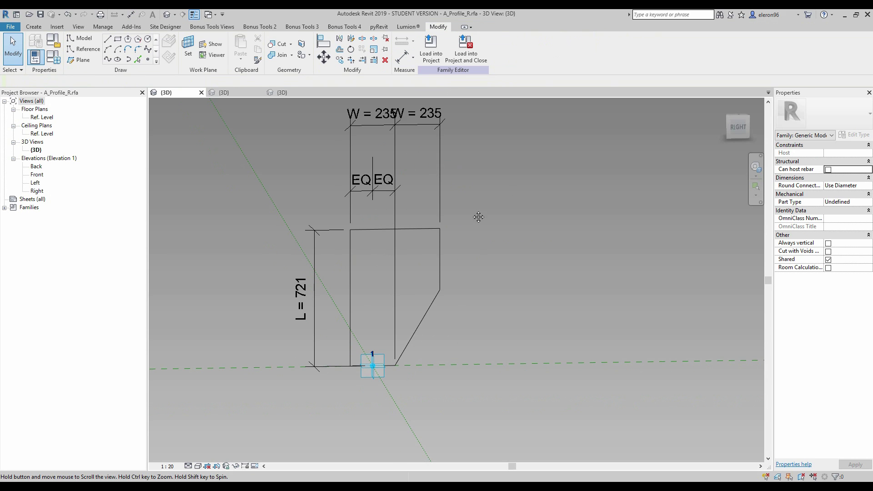
- Load the modified profile into A_Mass Profile_R, reload that family into Project2, and finish the mass
left_click(430, 50)
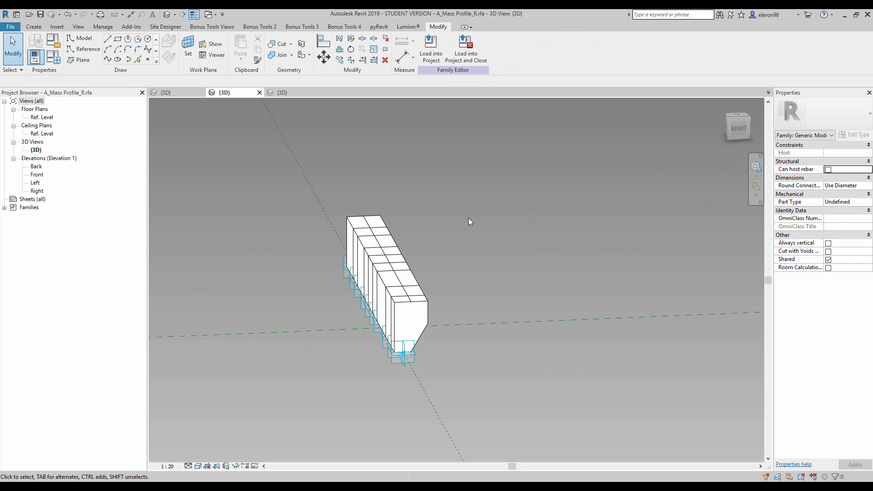
left_click(431, 54)
left_click(405, 316)
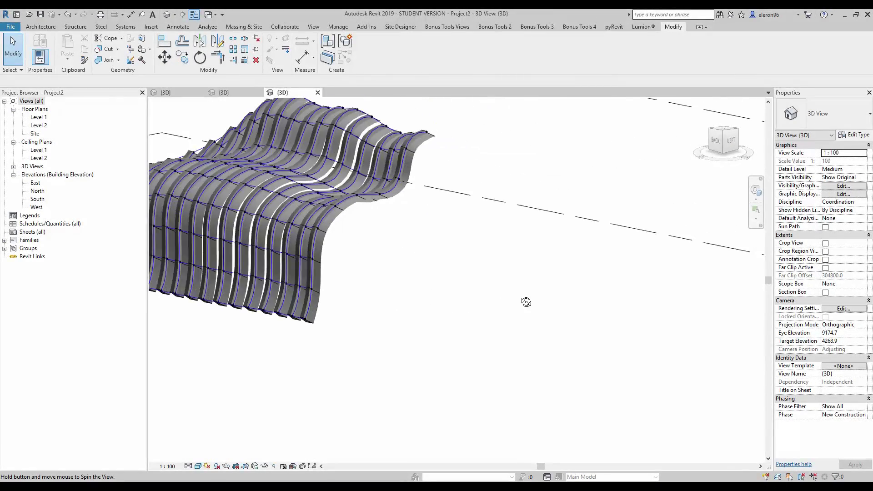
middle_click_drag(526, 302, 318, 231)
scroll(302, 332, "up", 5)
scroll(318, 231, "up", 2)
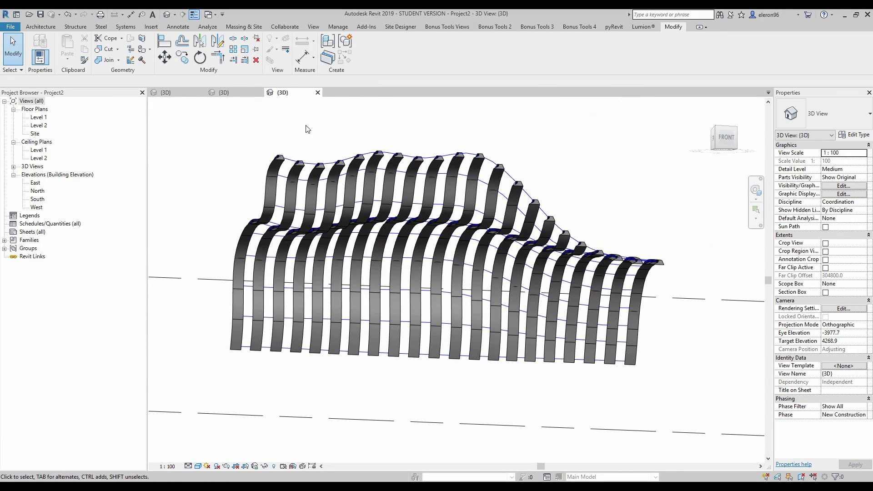
- Turn off the Mass category in the 3D view's Visibility/Graphic Overrides
left_click(292, 165)
left_click(205, 171)
key("v")
key("g")
left_click_drag(498, 103, 526, 98)
left_click_drag(751, 168, 748, 283)
scroll(428, 259, "up", 5)
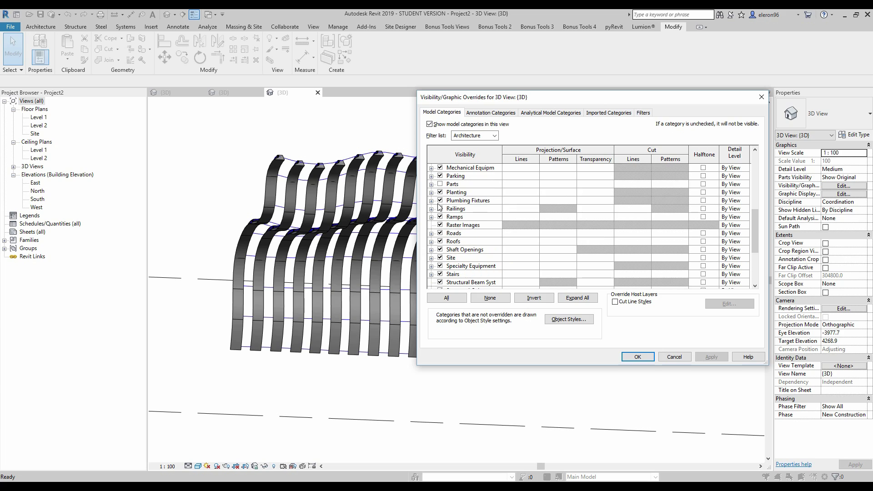
left_click(439, 192)
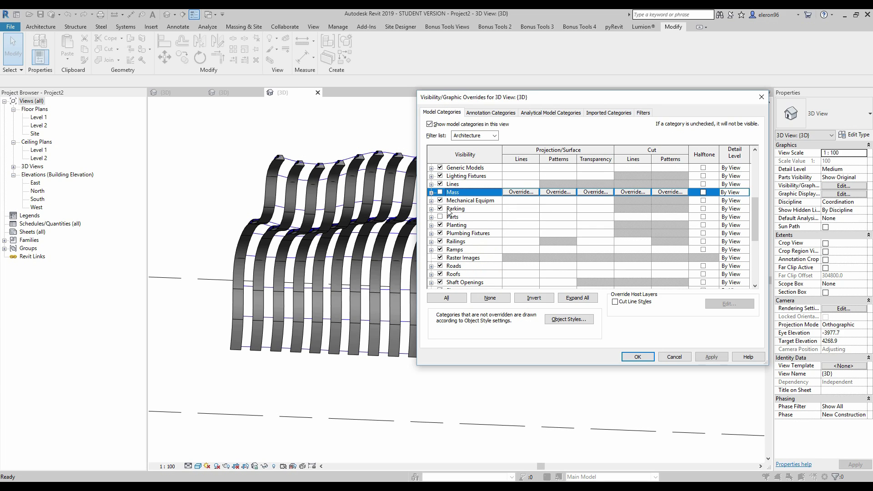
left_click(638, 356)
key("Return")
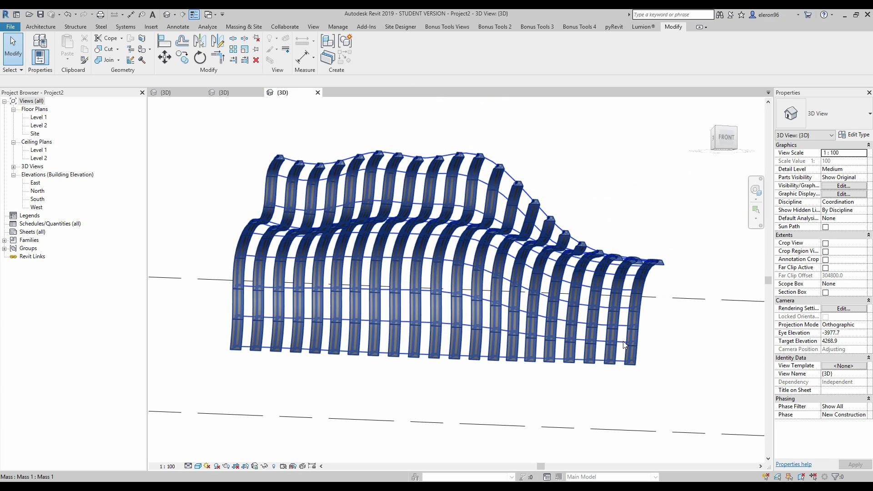
- Set mass display to Show Mass by View Settings so only the repeated profile components are shown
left_click(244, 27)
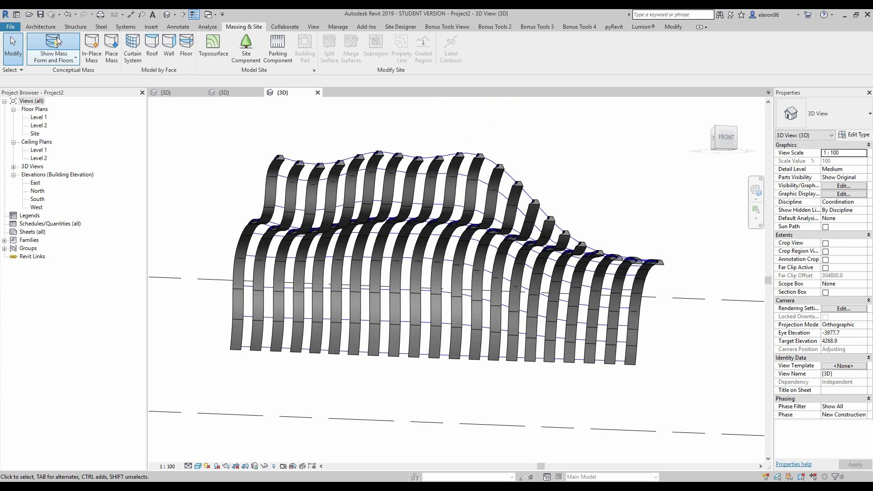
left_click(509, 171)
middle_click_drag(523, 175, 634, 200, "shift")
scroll(435, 241, "up", 3)
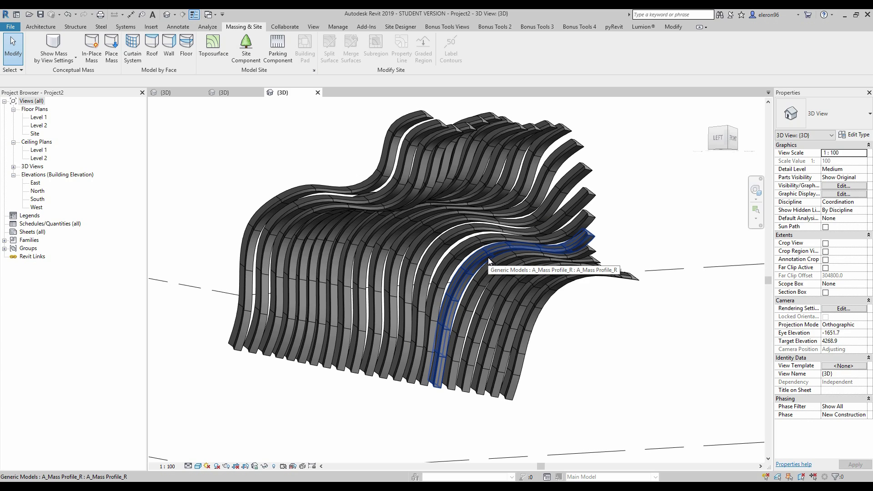
scroll(364, 194, "down", 3)
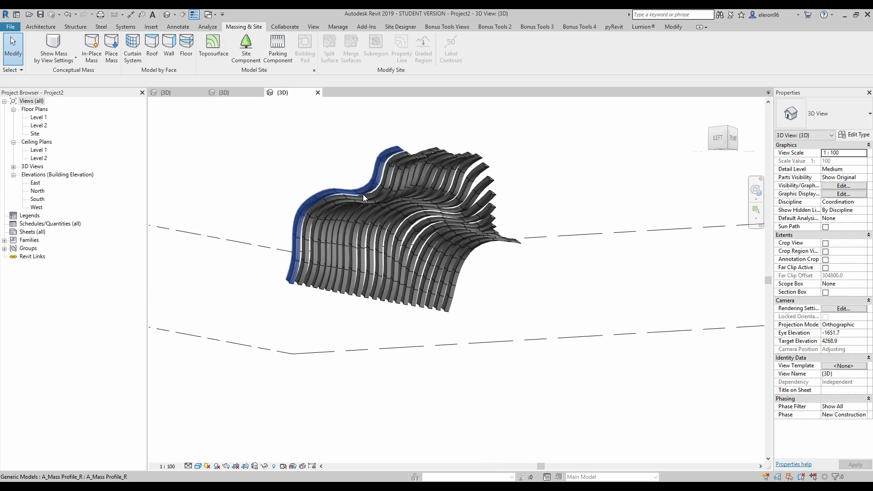
- Turn the mass display back on in the 3D view and open the wave-shaped mass for in-place editing
left_click(54, 43)
middle_click_drag(313, 169, 334, 209, "shift")
scroll(348, 168, "up", 3)
left_click(335, 208)
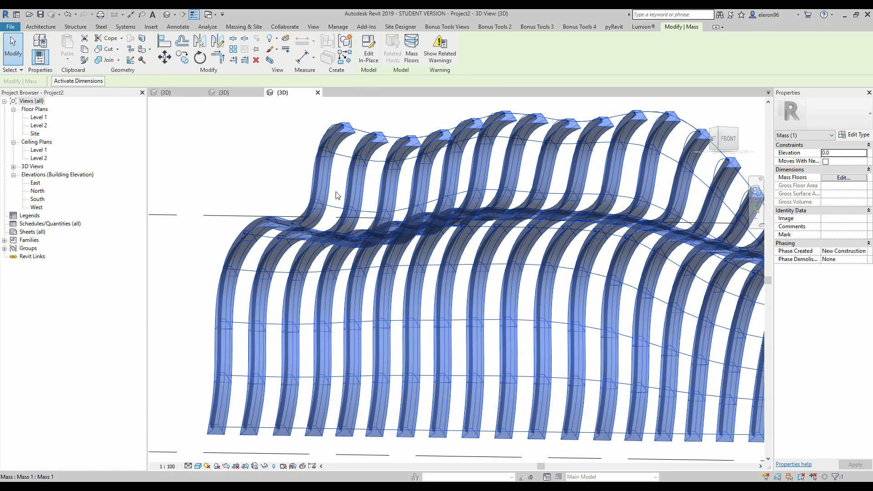
left_click(375, 58)
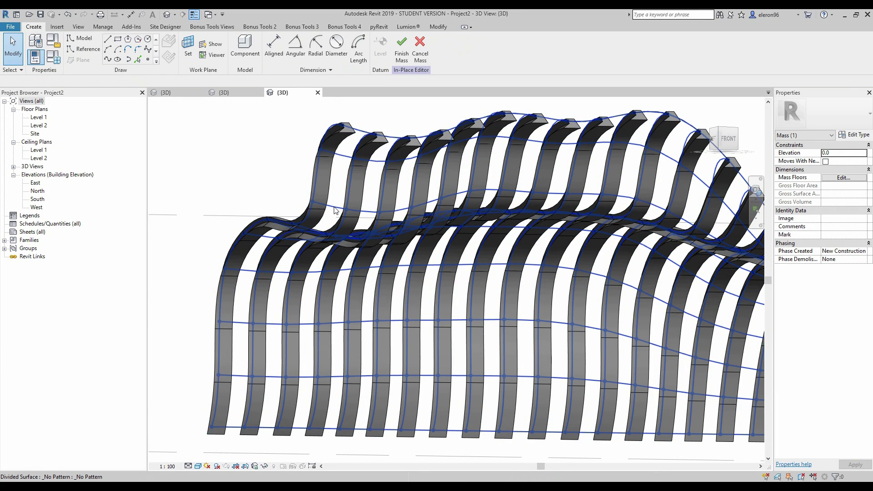
- Apply the Rhomboid pattern to the mass's divided surface
left_click(337, 209)
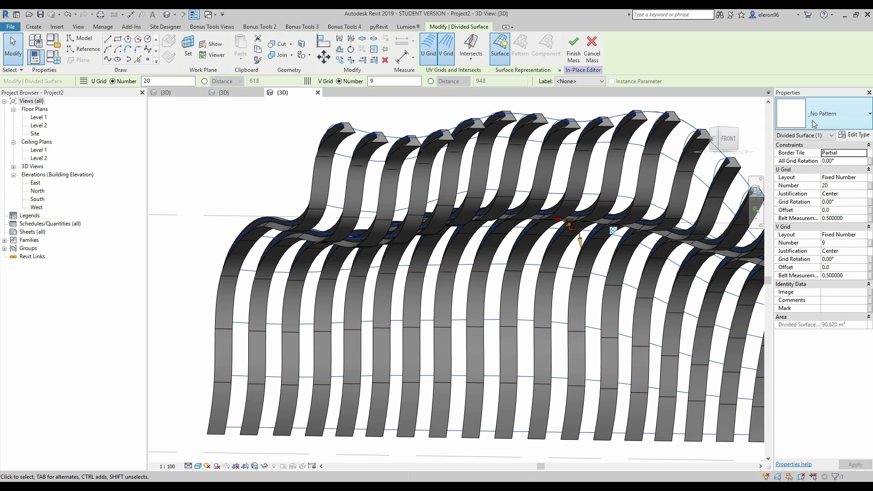
left_click(834, 119)
scroll(823, 204, "down", 4)
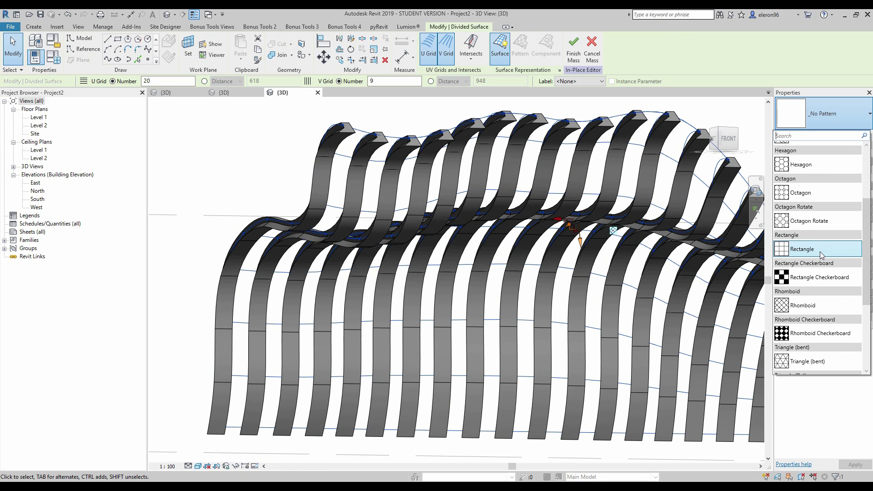
left_click(813, 306)
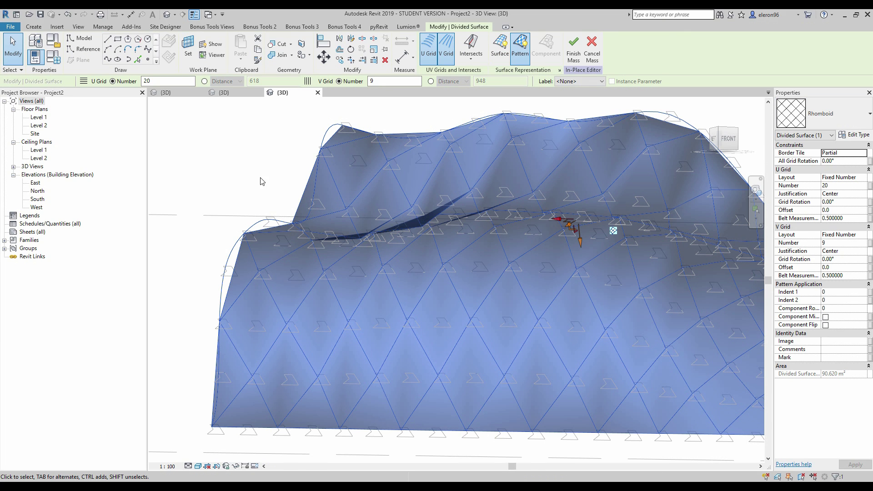
left_click(266, 175)
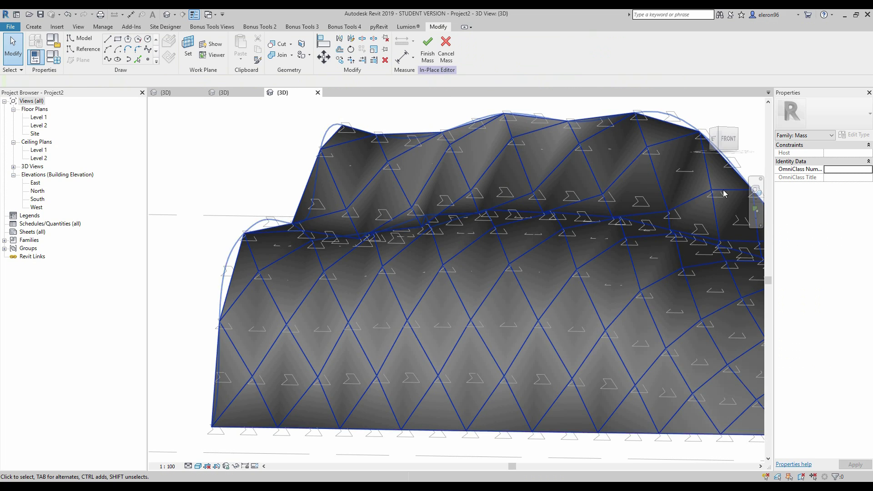
- Set both the U Grid and V Grid numbers of the rhomboid divided surface to 40 and finish the mass
left_click(629, 168)
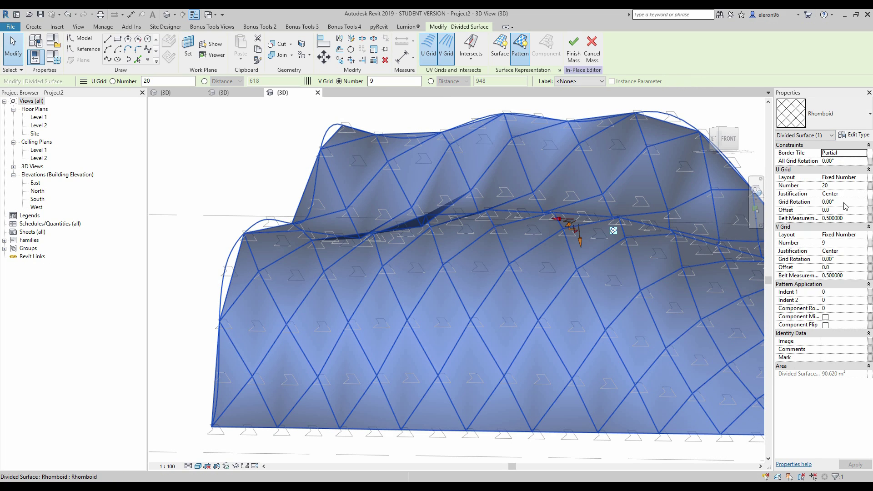
left_click(847, 186)
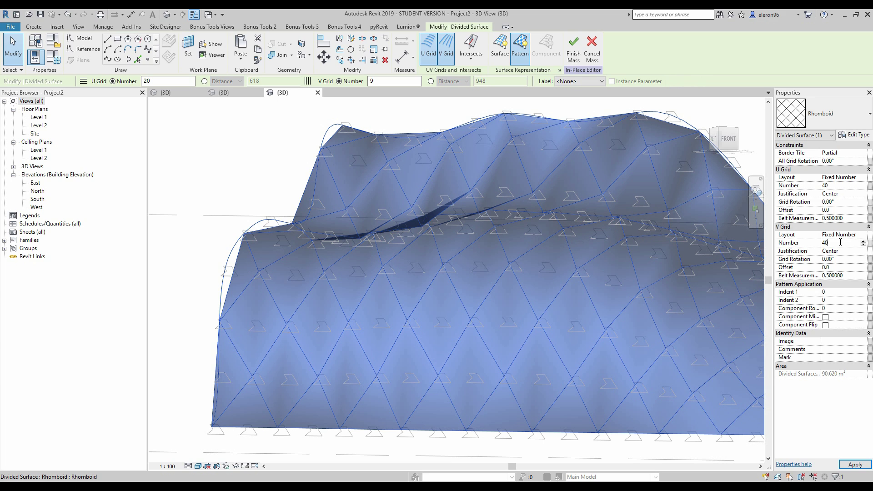
key("Return")
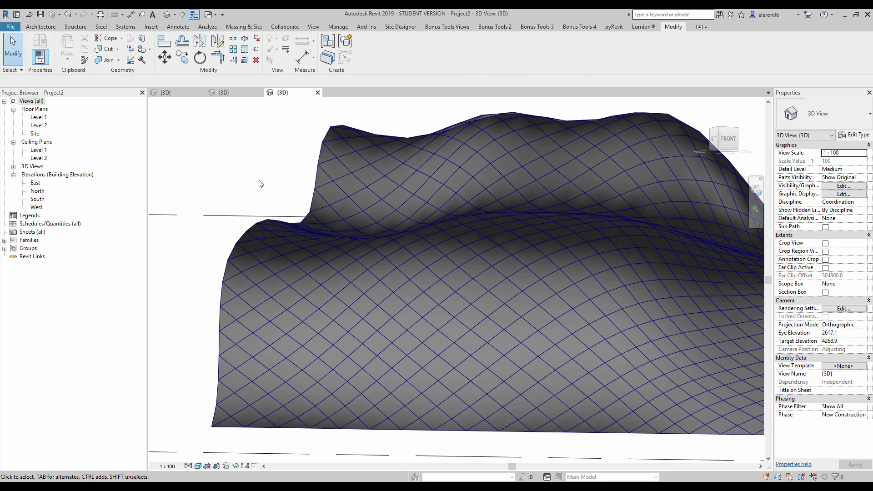
scroll(410, 203, "down", 5)
middle_click_drag(410, 203, 351, 202, "shift")
left_click(320, 220)
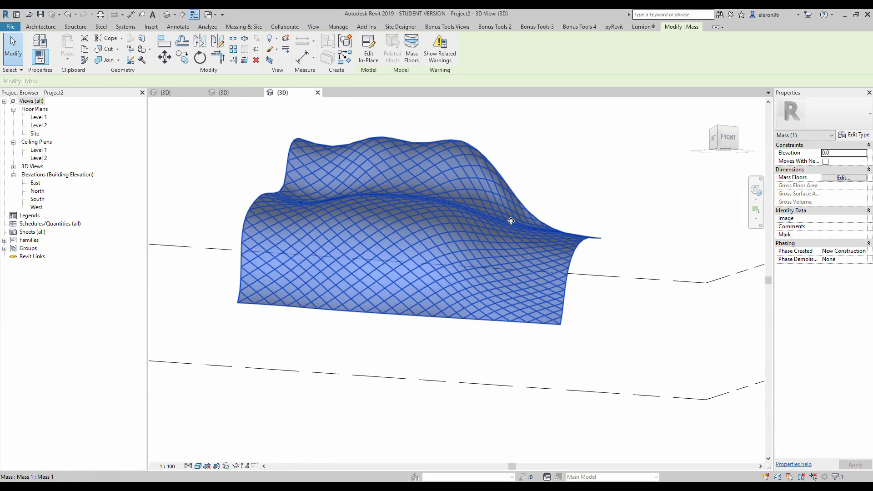
key("Escape")
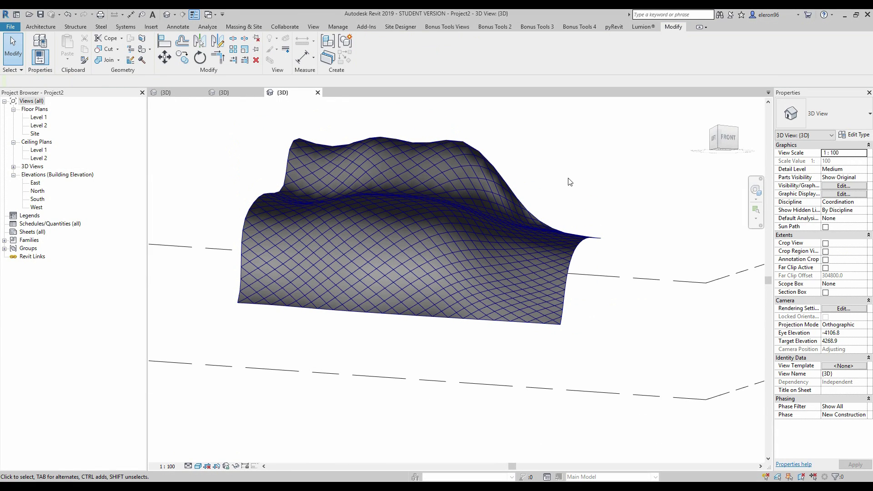